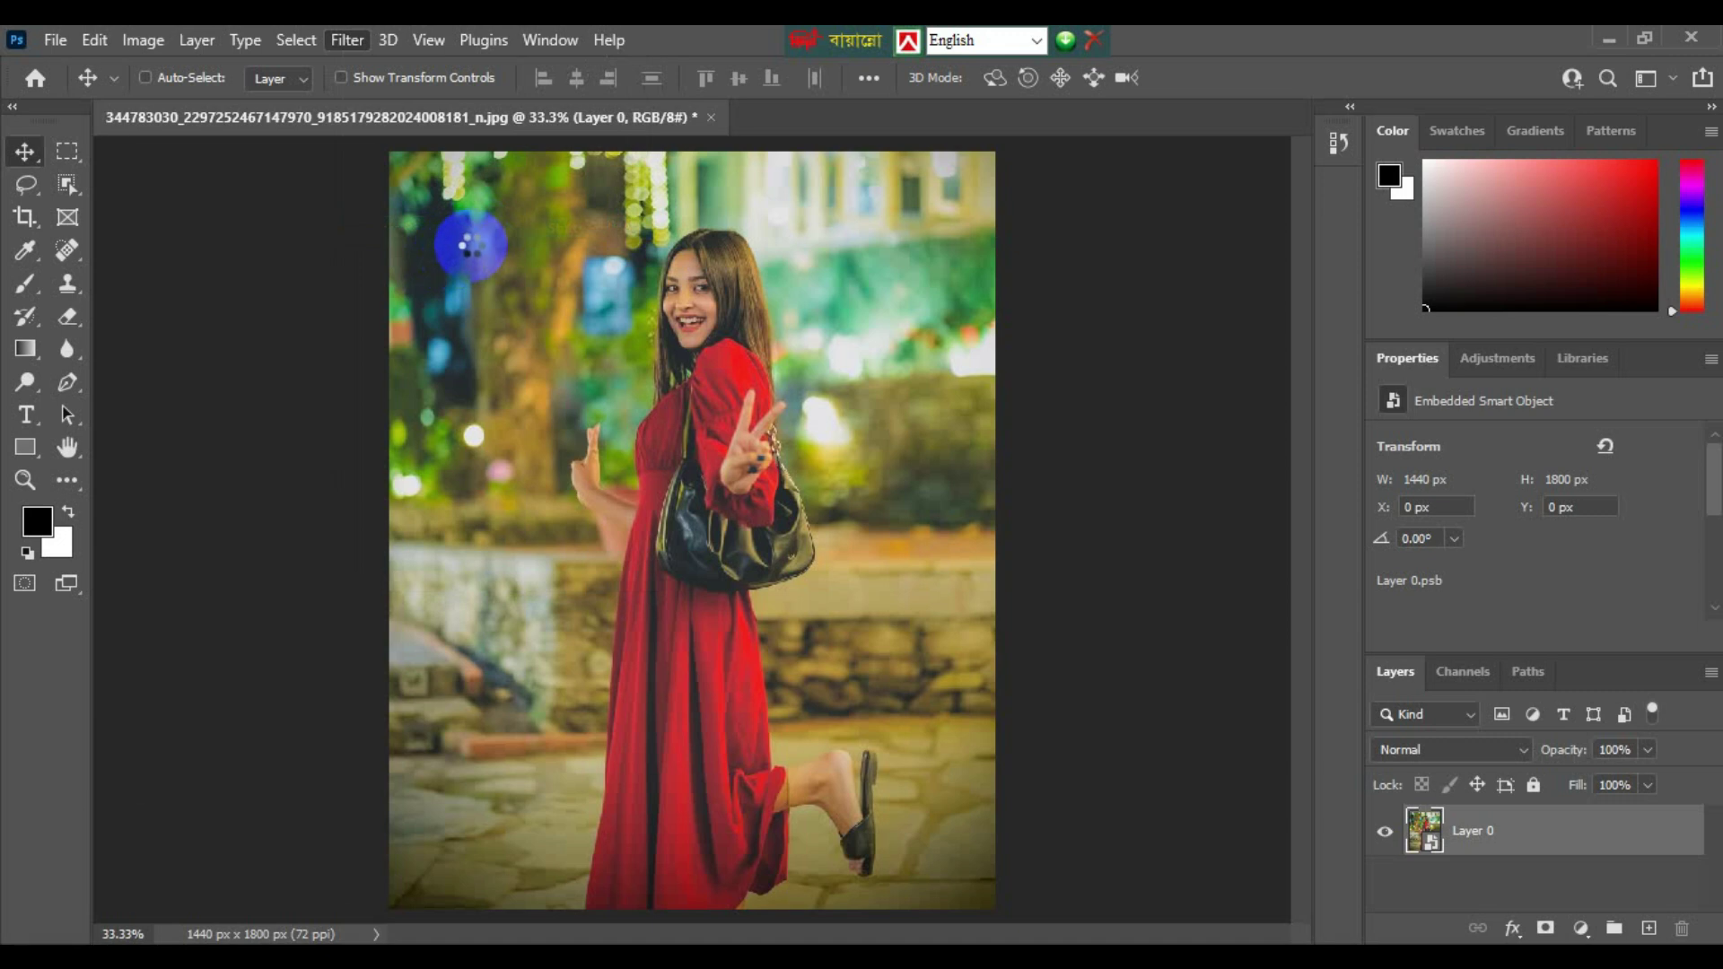
Open the Camera Raw filter on Layer 0 and set both the Temperature and Tint to +10
{"action": "key", "text": "ctrl+shift+a"}
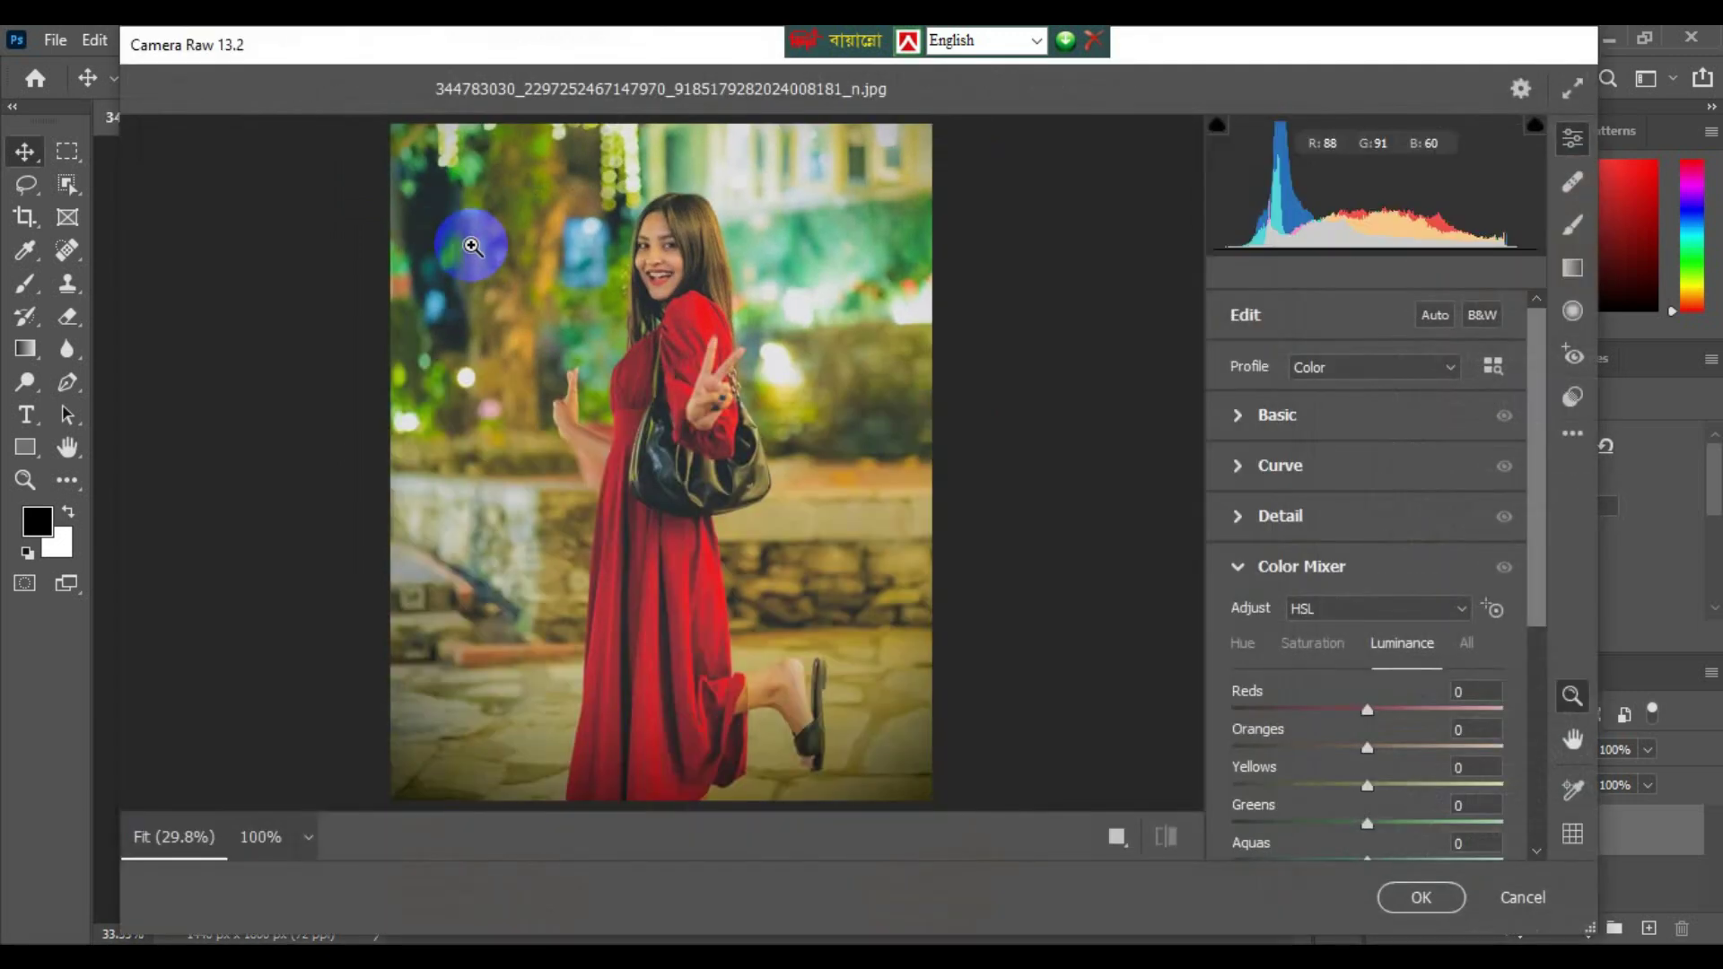
{"action": "left_click", "coordinate": [1250, 568]}
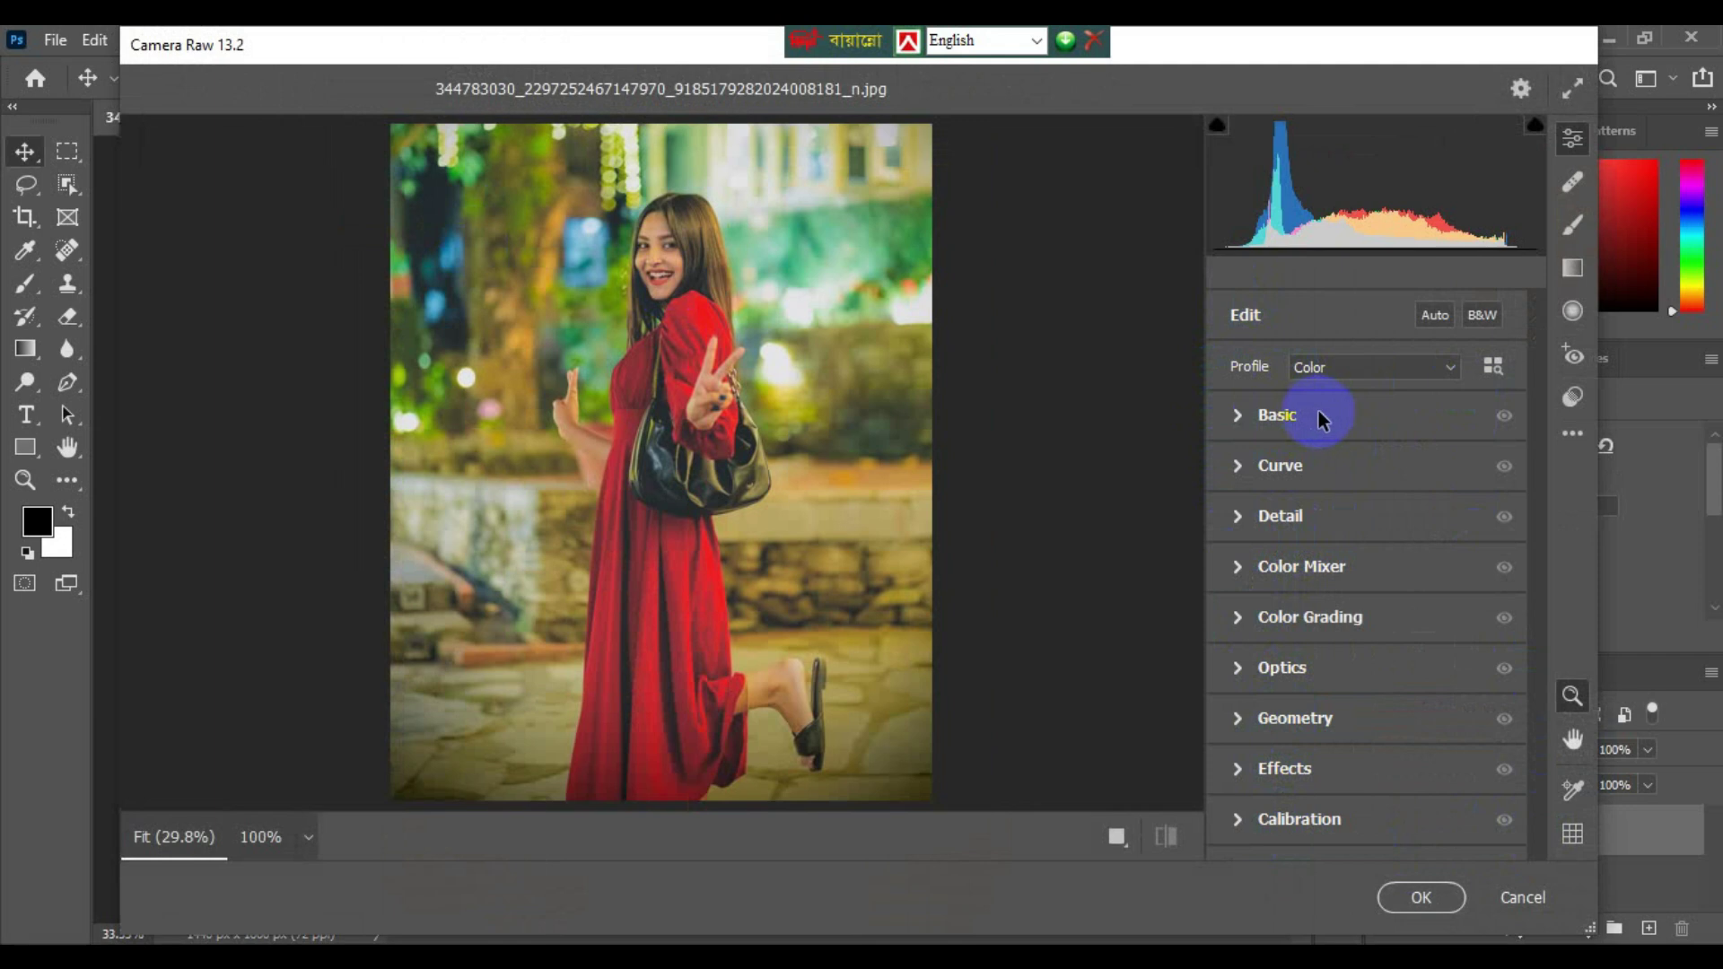
{"action": "left_click", "coordinate": [1238, 416]}
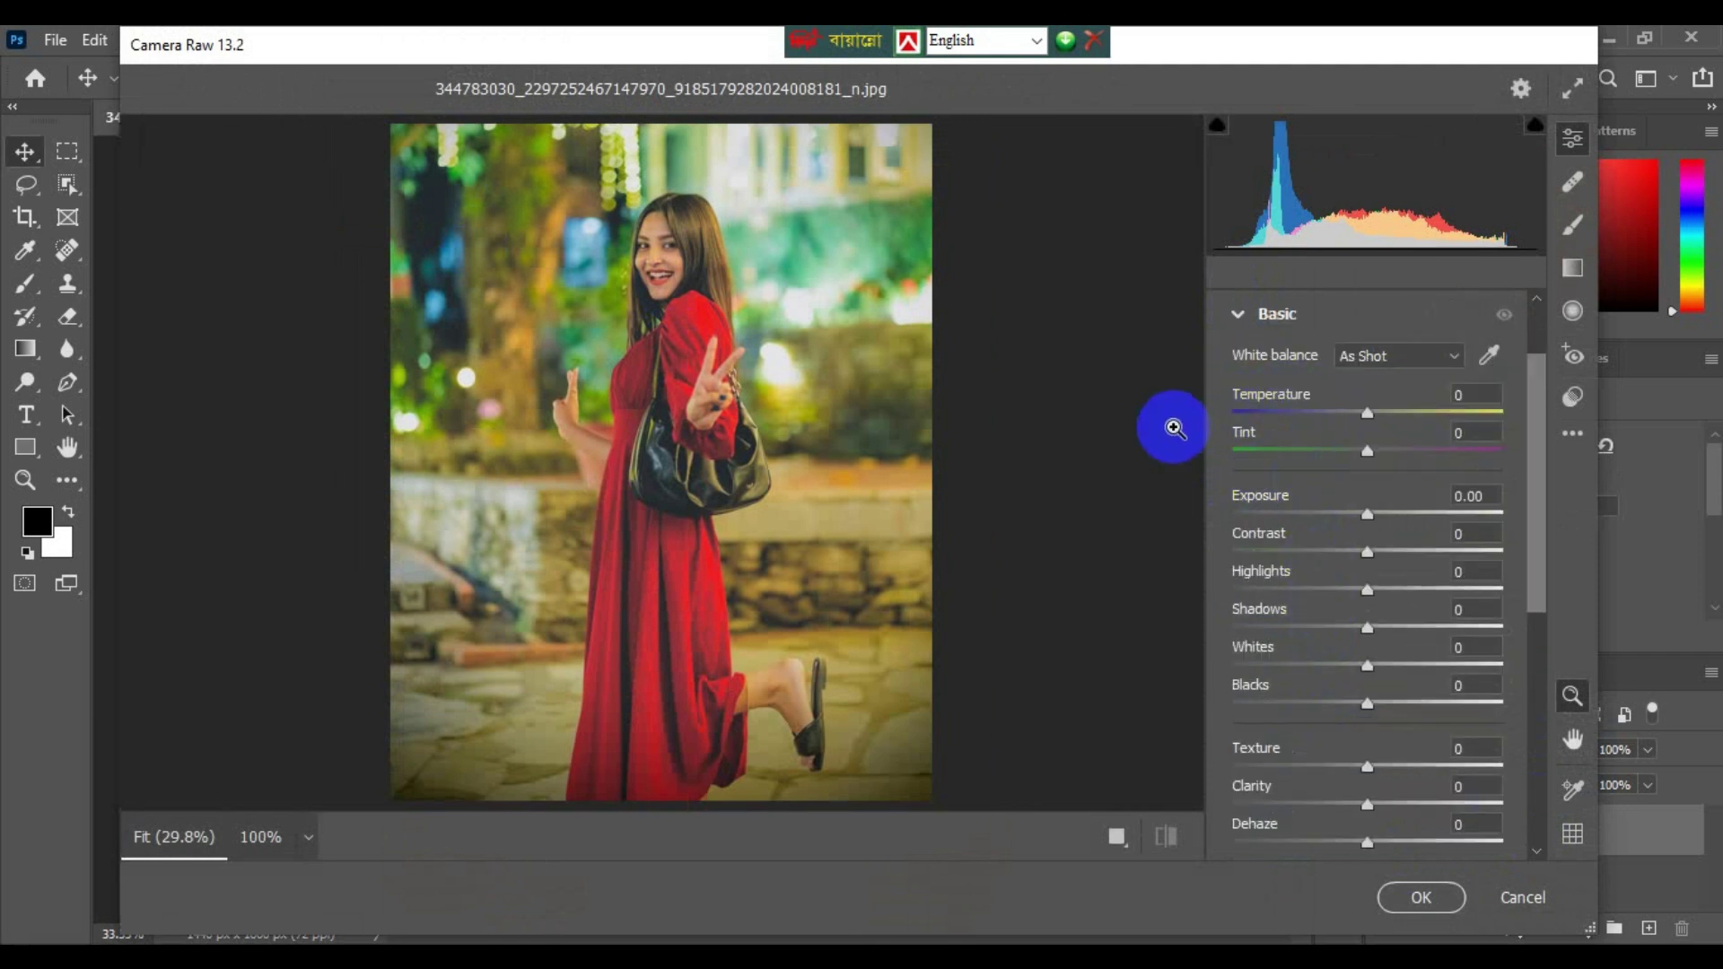
{"action": "left_click", "coordinate": [1462, 399]}
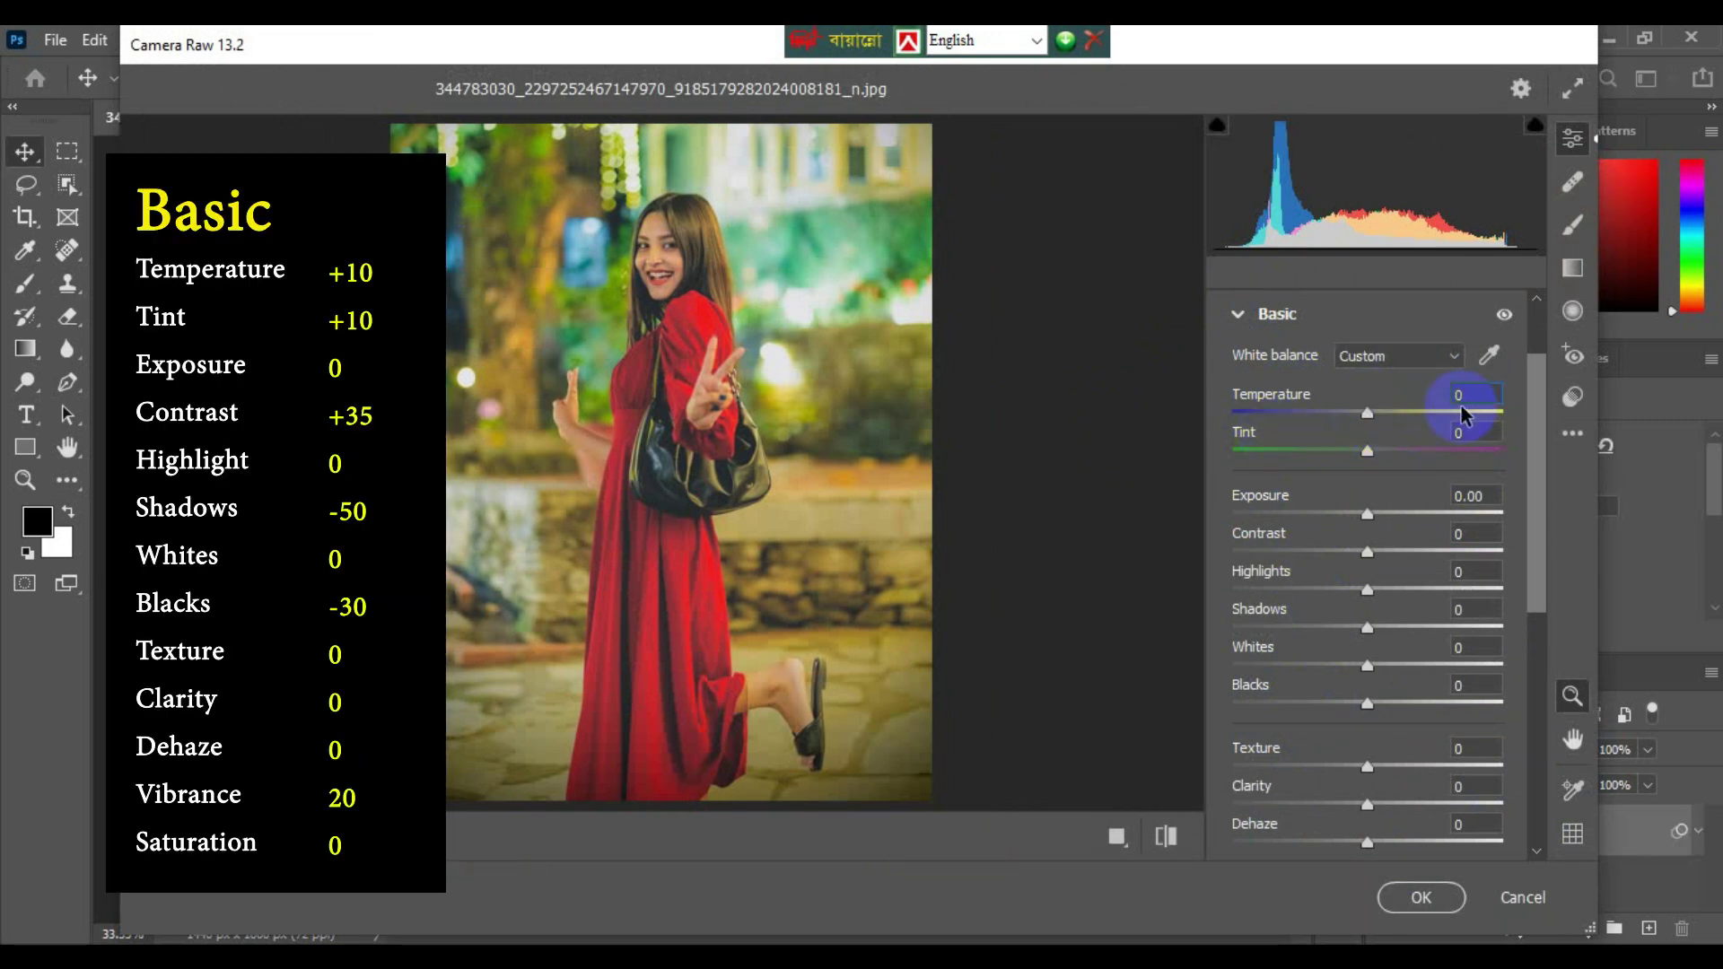
{"action": "type", "text": "10"}
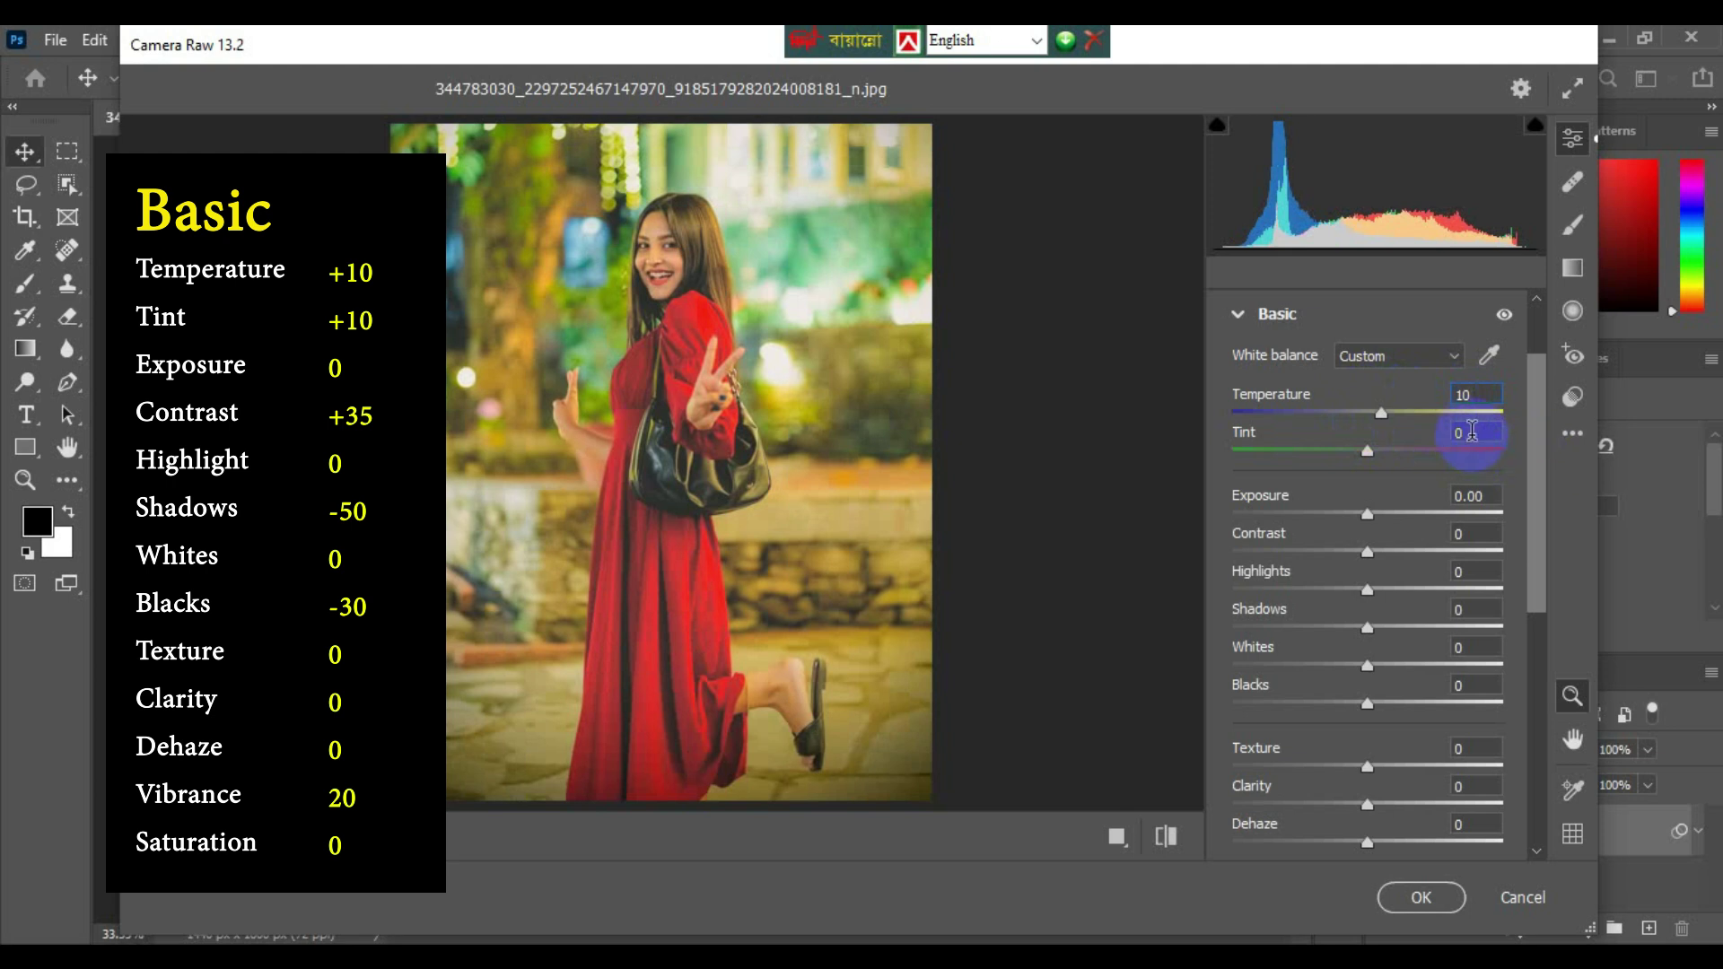
{"action": "left_click", "coordinate": [1472, 431]}
{"action": "left_click_drag", "start_coordinate": [1368, 451], "coordinate": [1396, 459]}
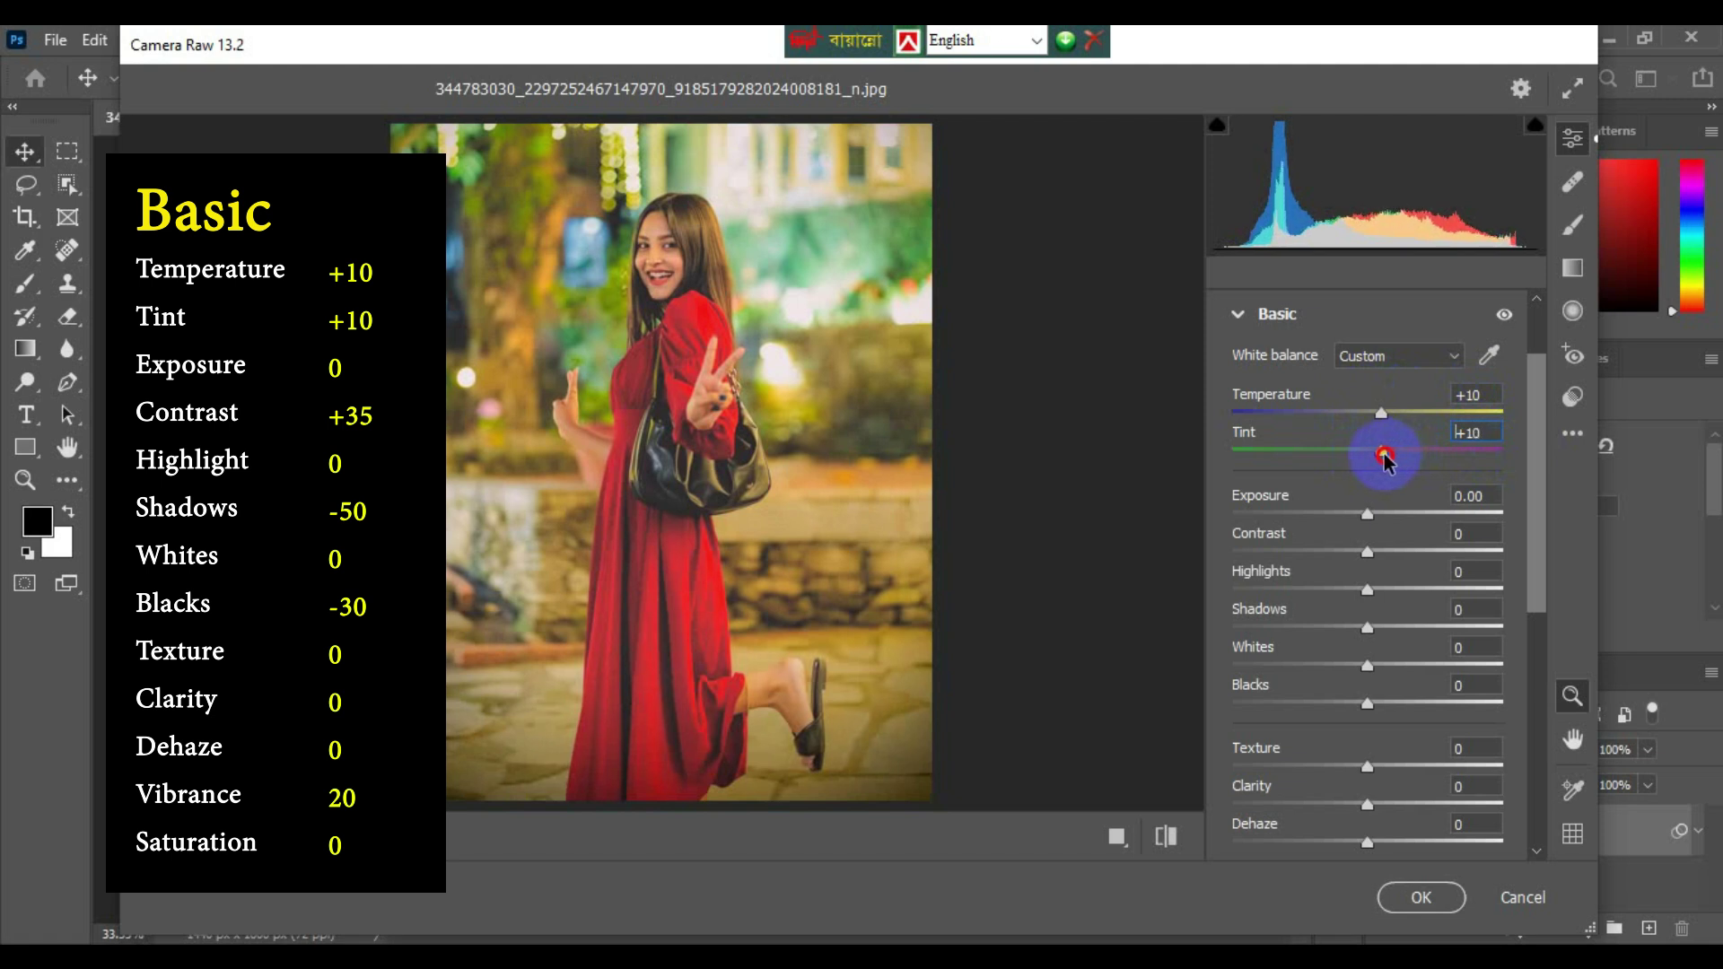
{"action": "left_click_drag", "start_coordinate": [1384, 456], "coordinate": [1387, 457]}
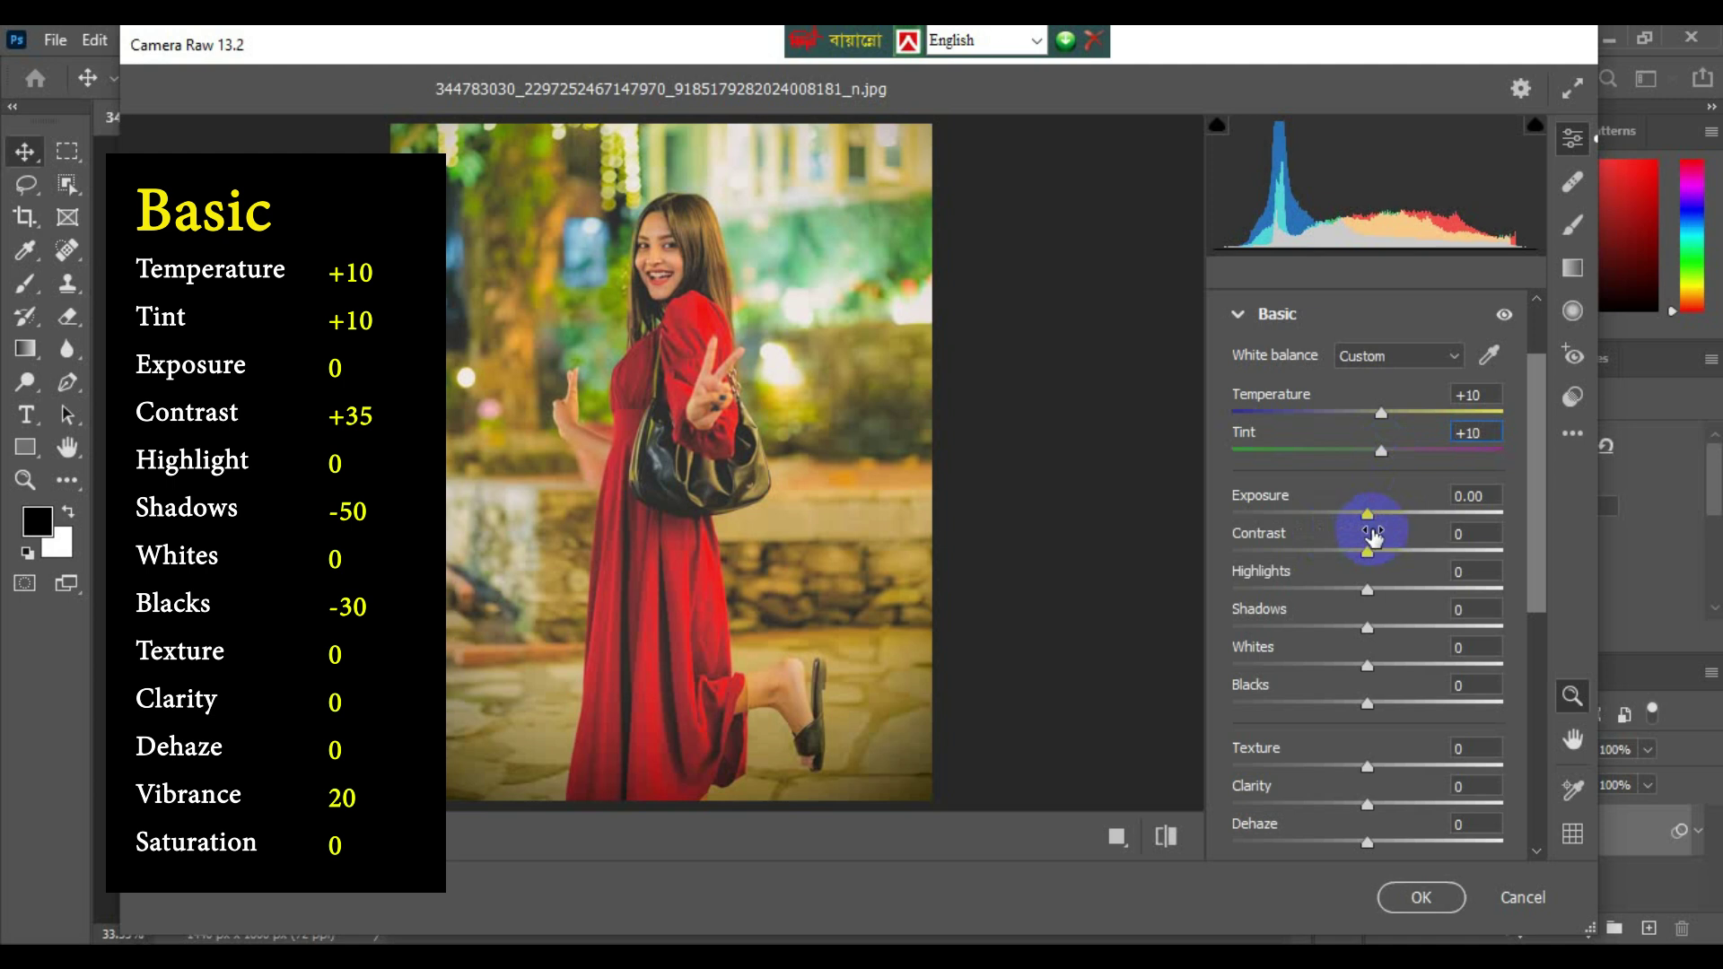
Set the Basic tones to Exposure +0.10, Contrast +35, Shadows -50 and Blacks -30
{"action": "mouse_move", "coordinate": [1367, 513]}
{"action": "left_mouse_down"}
{"action": "mouse_move", "coordinate": [1400, 513]}
{"action": "mouse_move", "coordinate": [1374, 520]}
{"action": "left_mouse_up"}
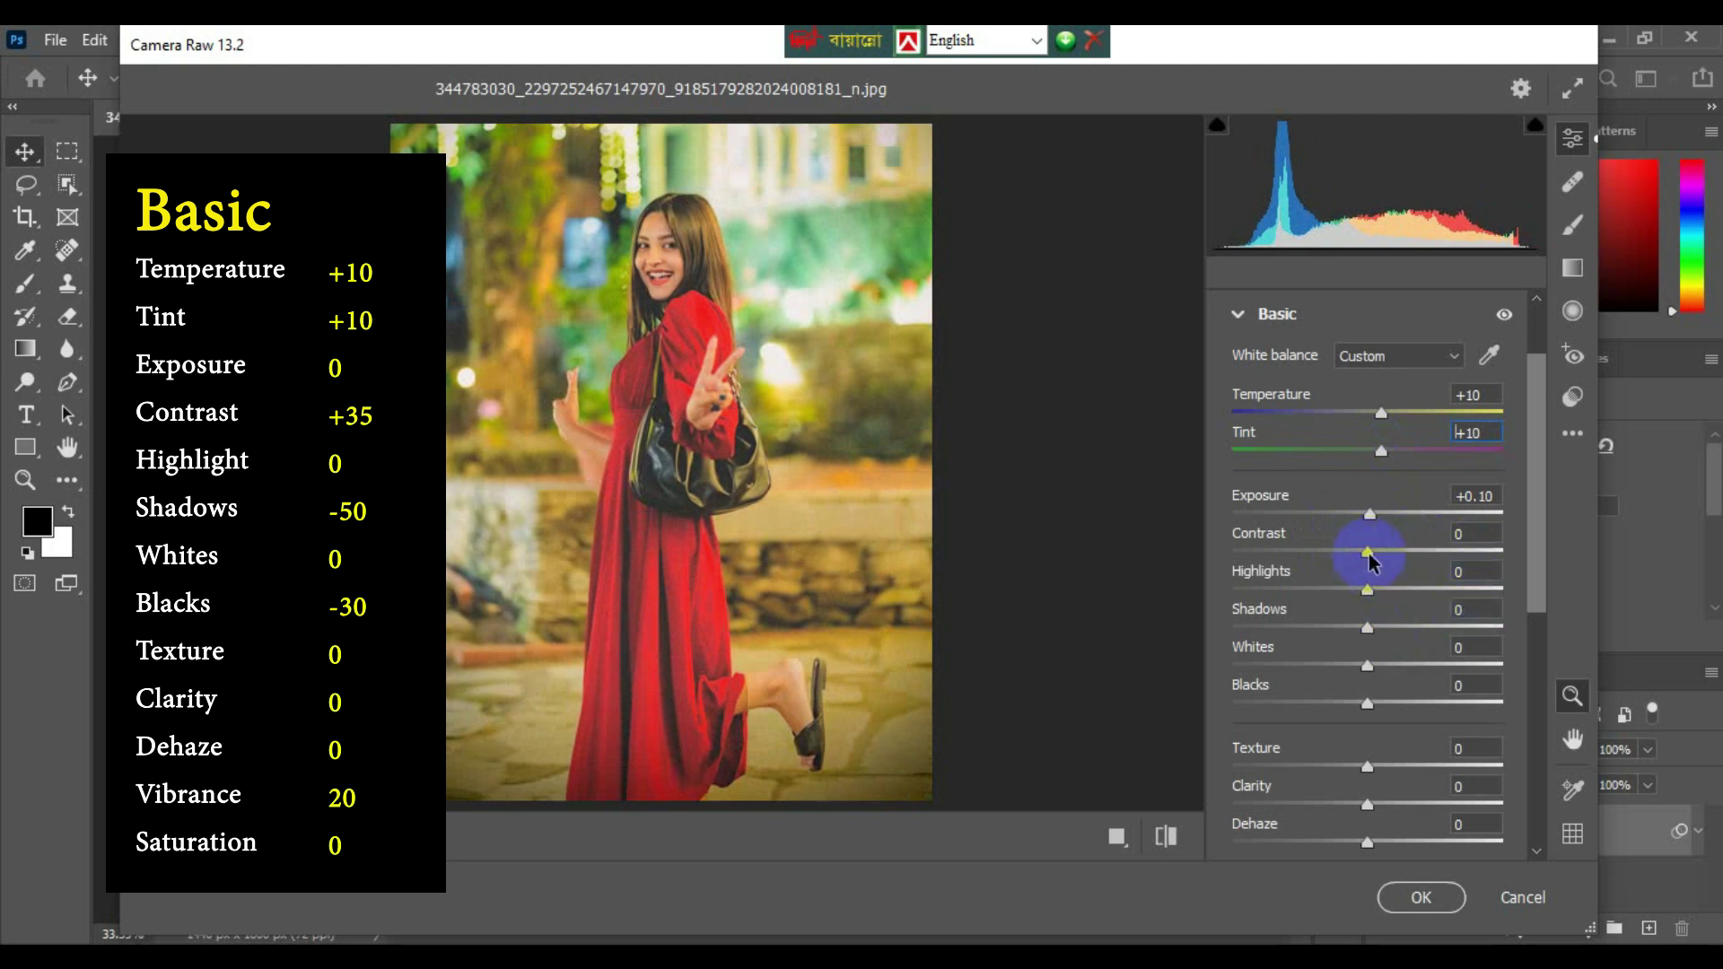
{"action": "left_click_drag", "start_coordinate": [1370, 557], "coordinate": [1418, 557]}
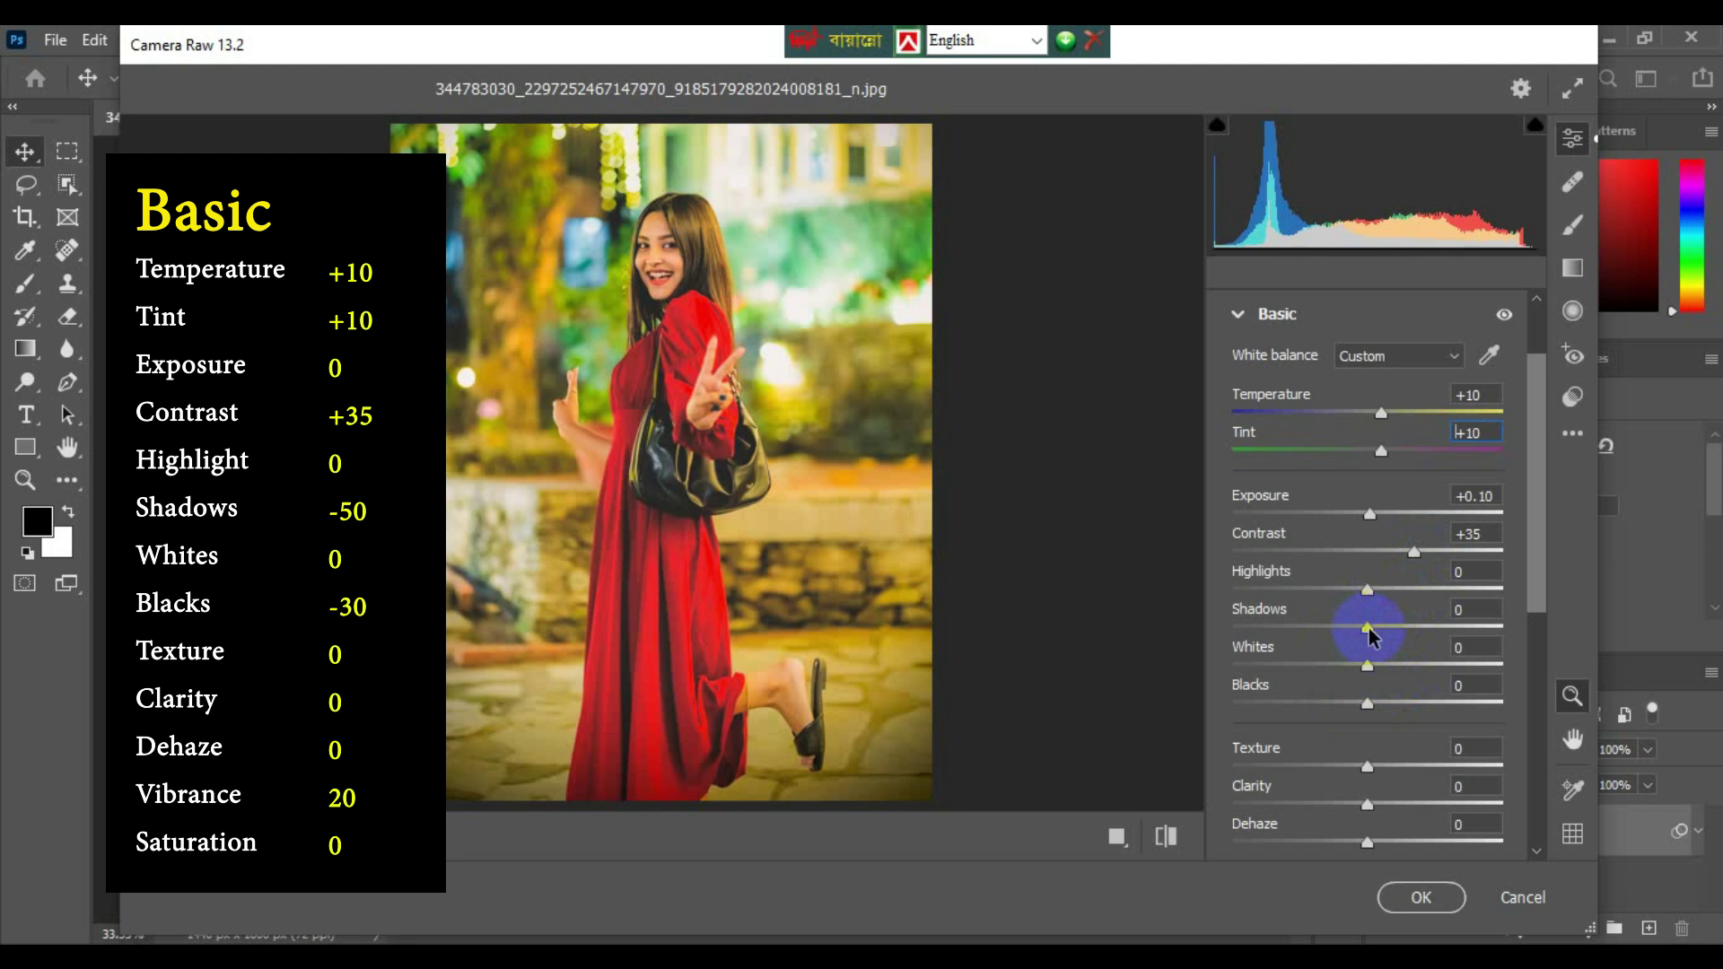
{"action": "left_click_drag", "start_coordinate": [1368, 631], "coordinate": [1303, 636]}
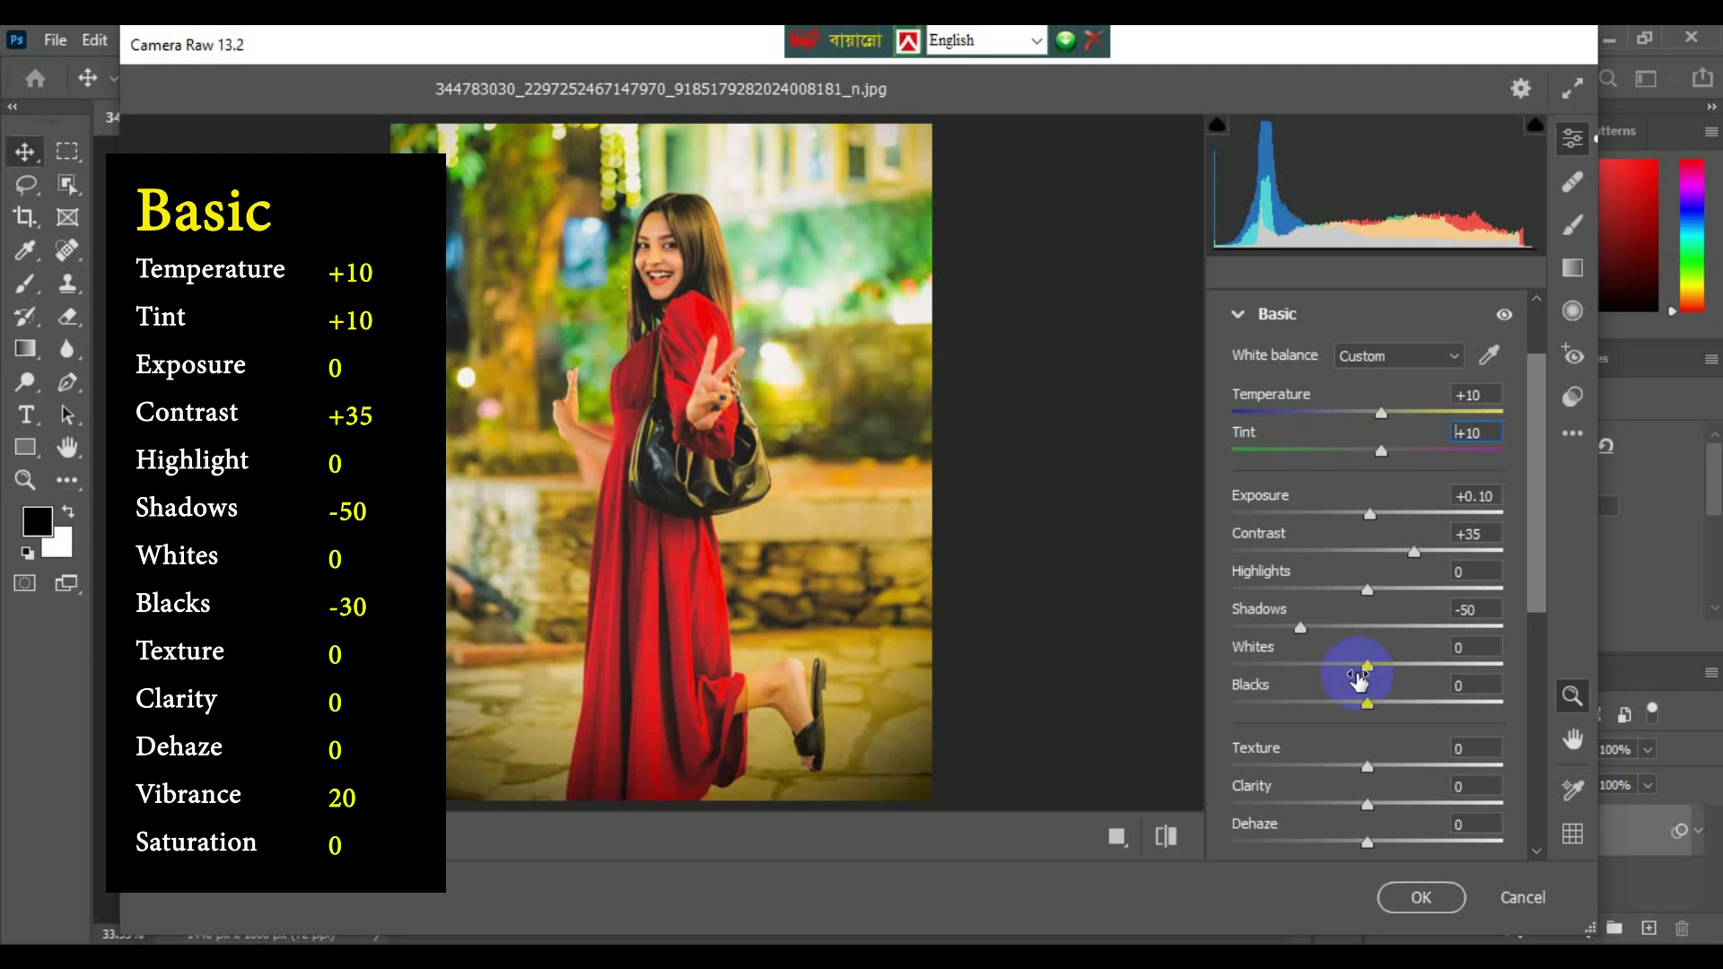
{"action": "left_click_drag", "start_coordinate": [1356, 709], "coordinate": [1329, 711]}
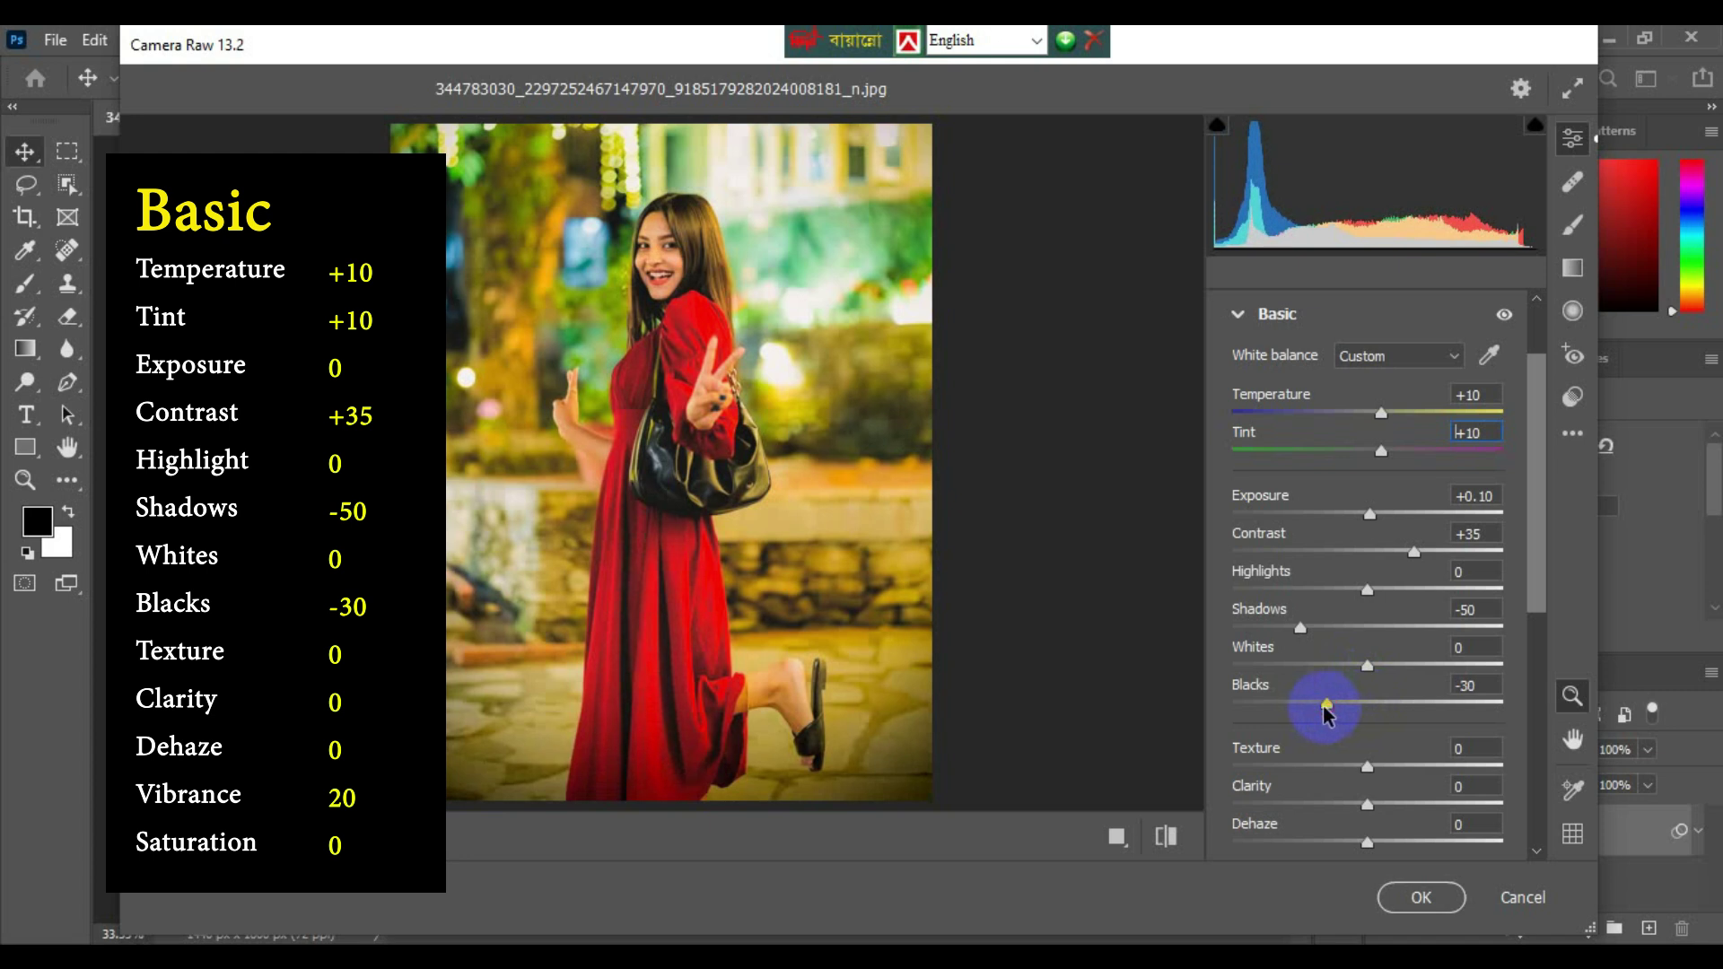
{"action": "left_click_drag", "start_coordinate": [1367, 767], "coordinate": [1379, 771]}
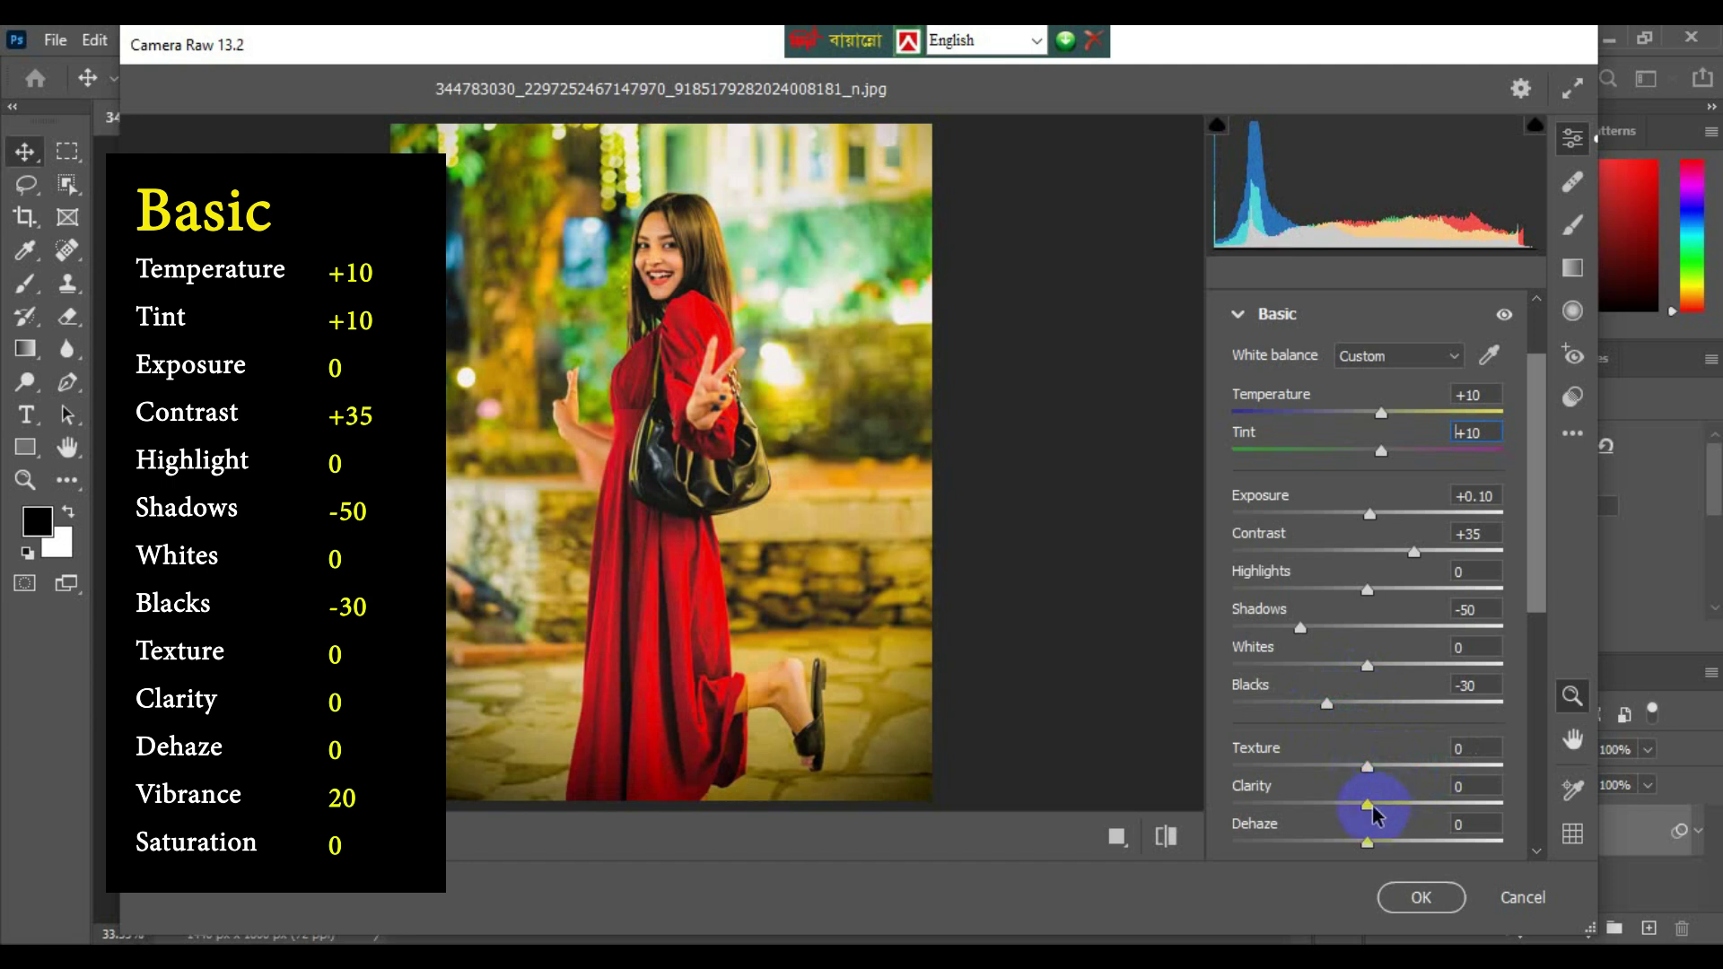
Adjust the Vibrance to +10, comparing the photo with its default settings along the way
{"action": "scroll", "coordinate": [1373, 814], "scroll_direction": "down", "scroll_amount": 3}
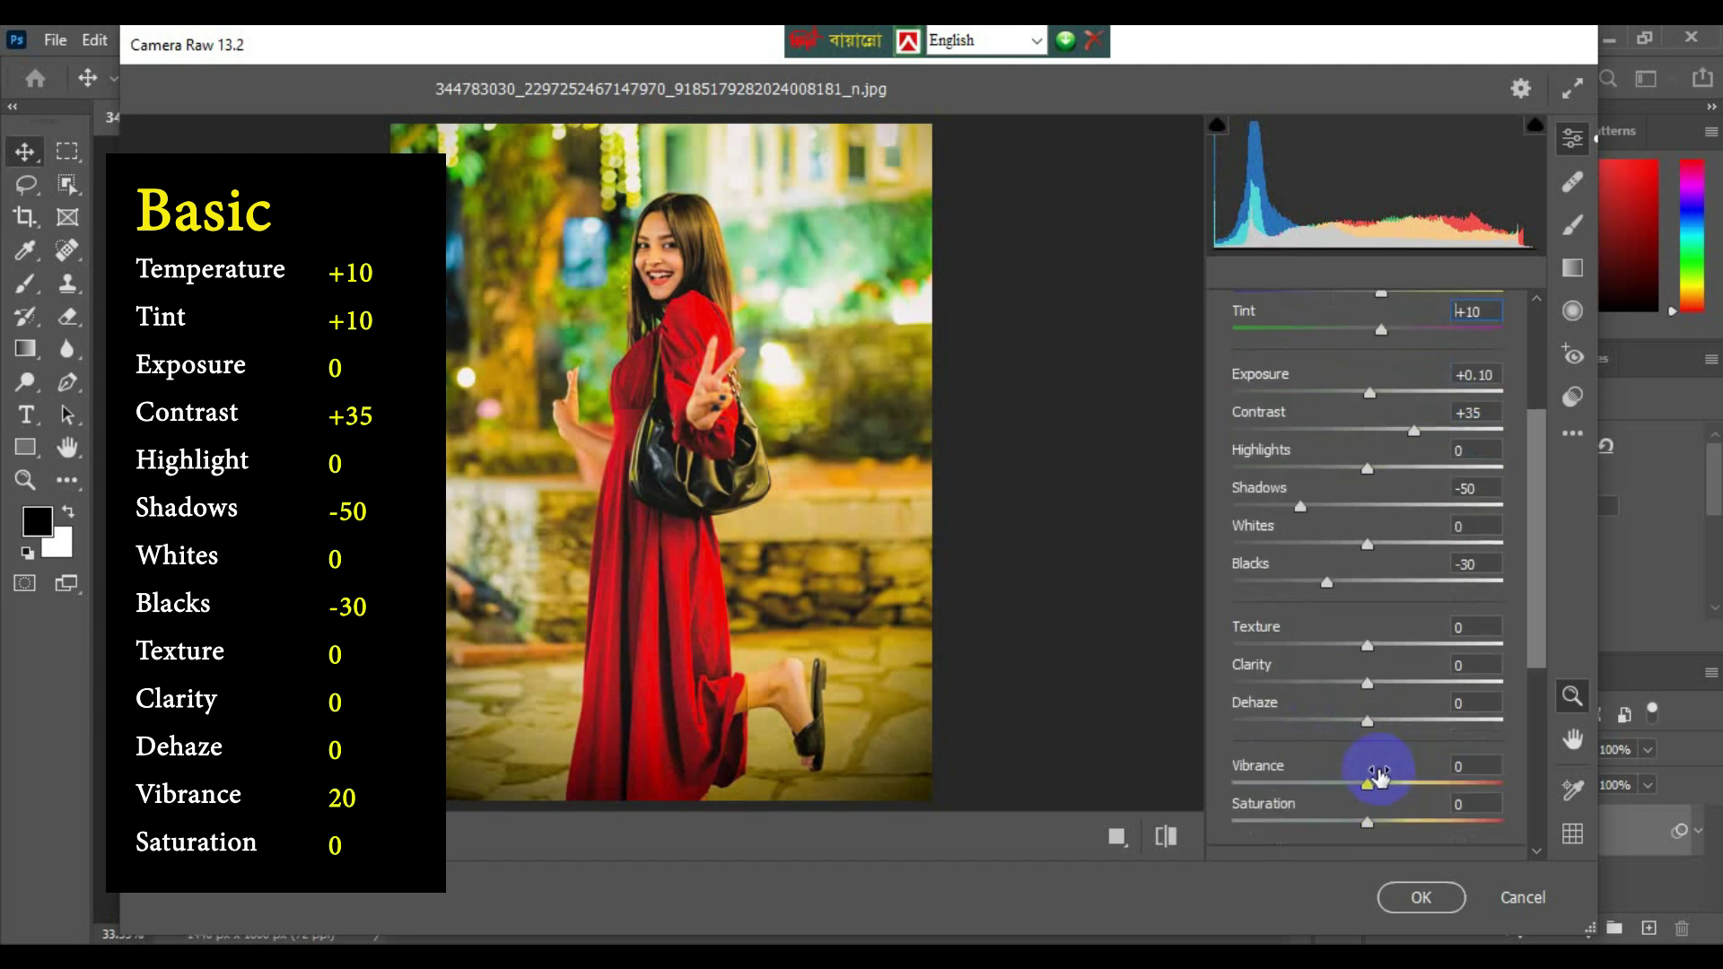
{"action": "mouse_move", "coordinate": [1367, 786]}
{"action": "left_mouse_down"}
{"action": "mouse_move", "coordinate": [1414, 787]}
{"action": "mouse_move", "coordinate": [1400, 789]}
{"action": "left_mouse_up"}
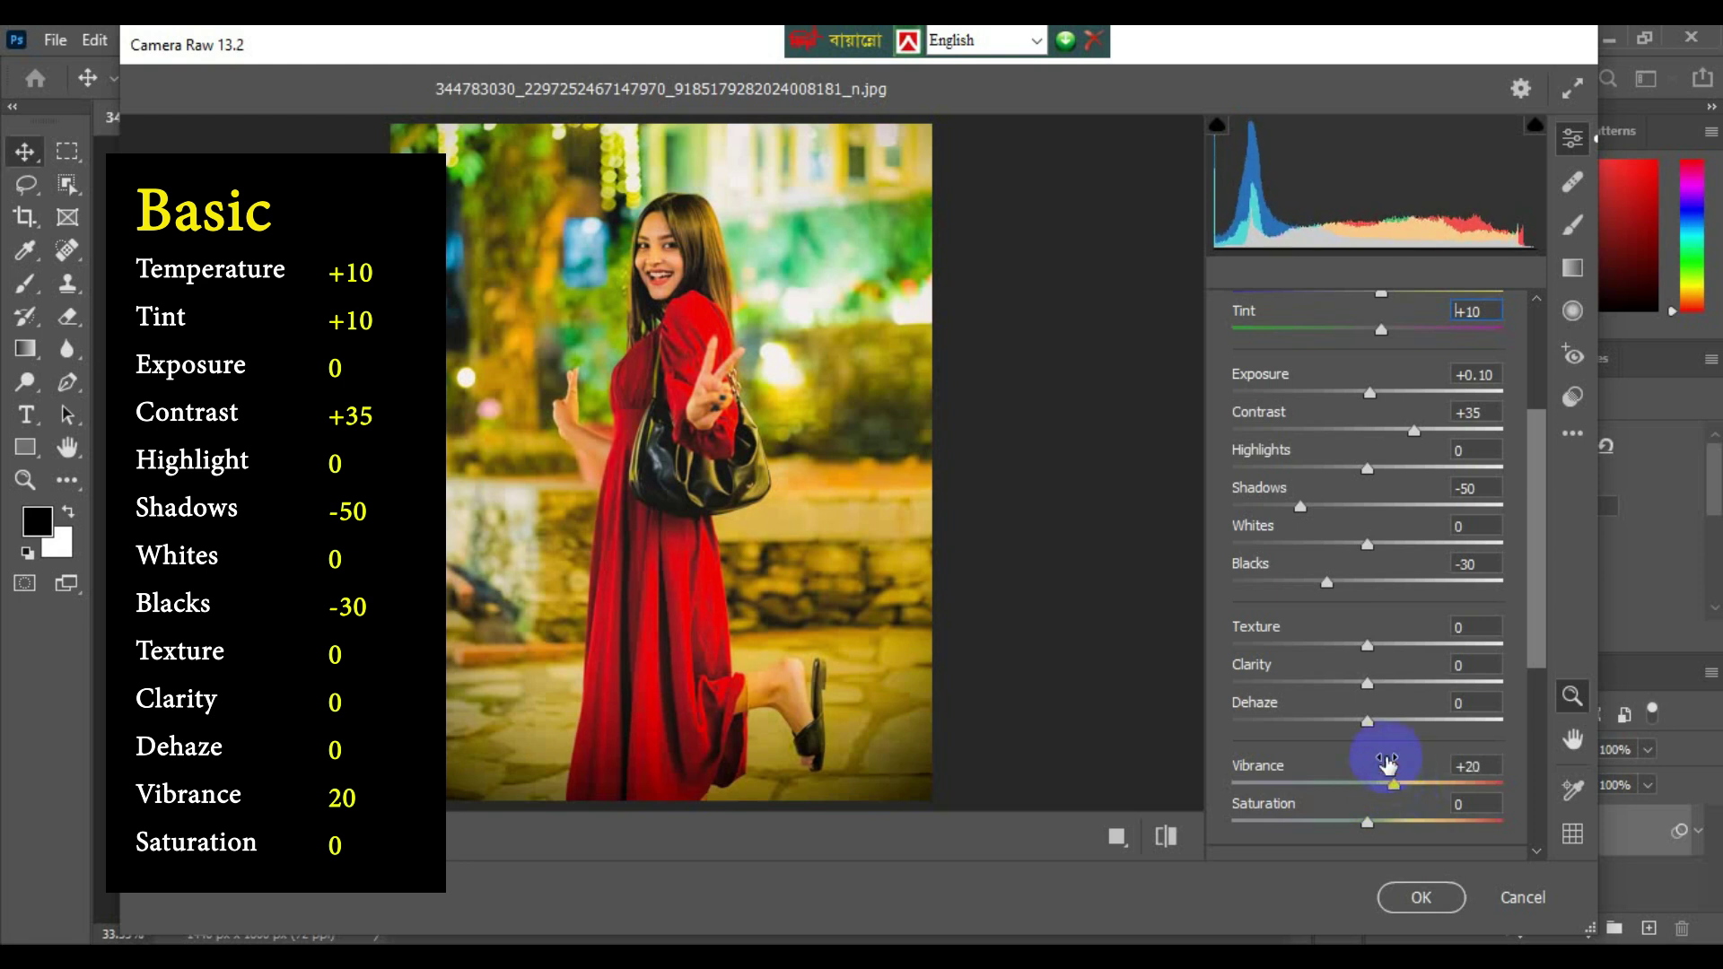
{"action": "scroll", "coordinate": [1389, 763], "scroll_direction": "down", "scroll_amount": 3}
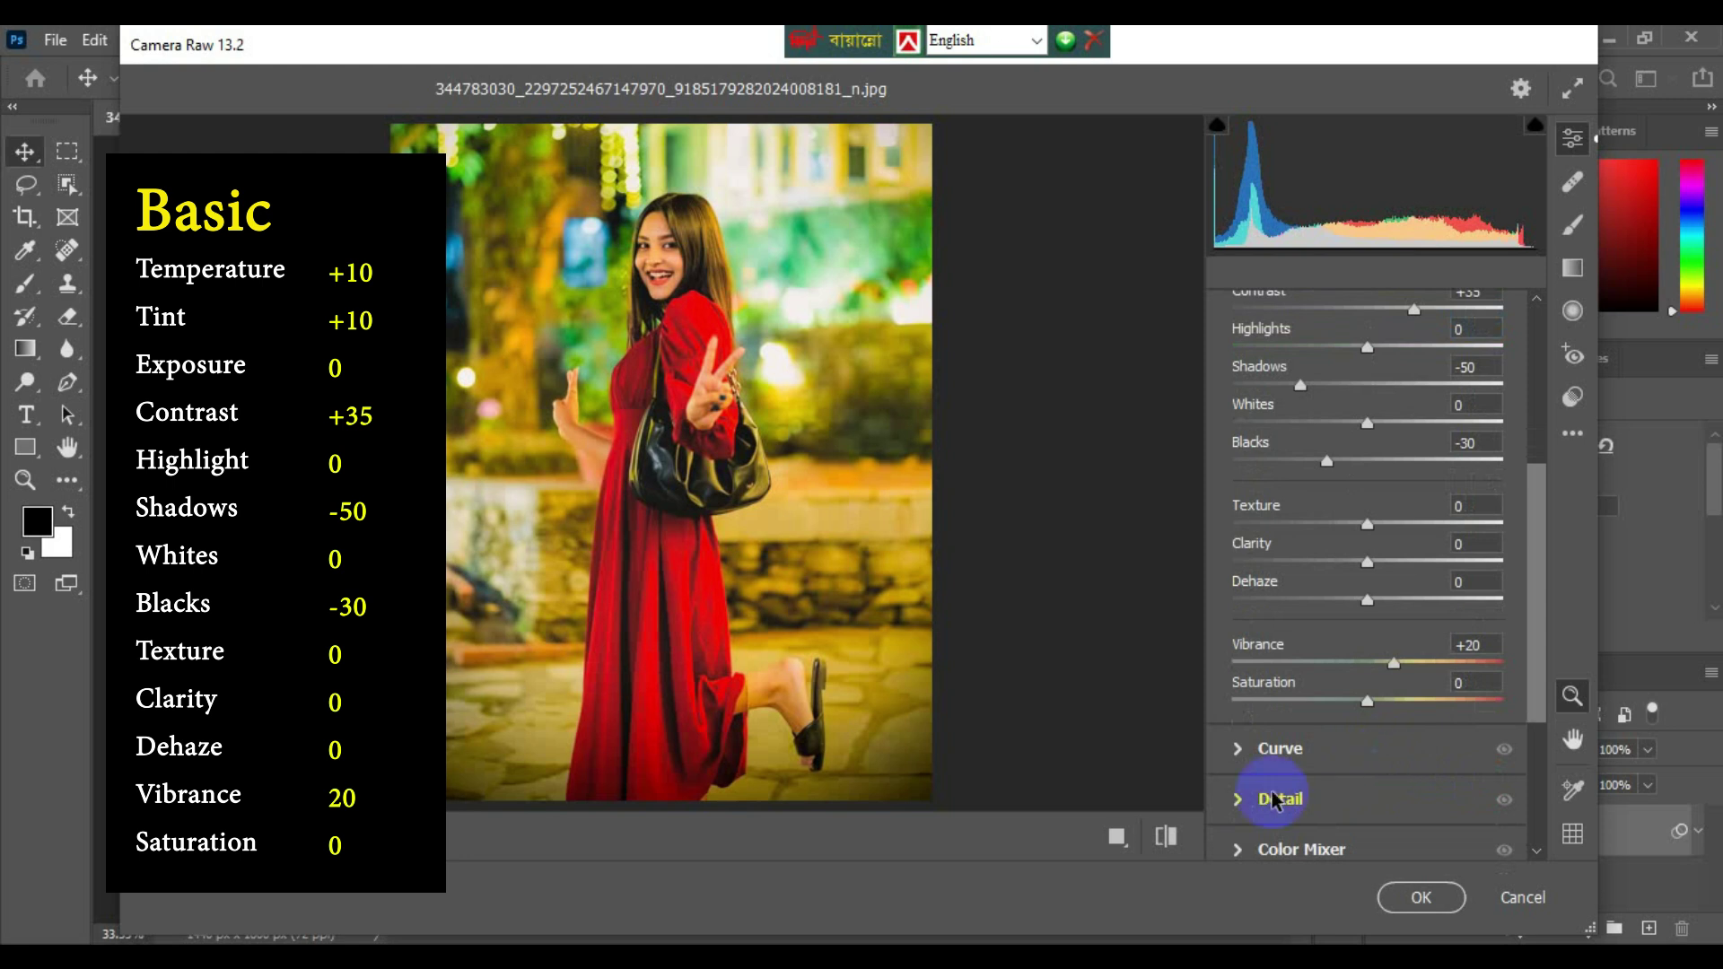
{"action": "left_click", "coordinate": [1164, 839]}
{"action": "left_click", "coordinate": [1162, 842]}
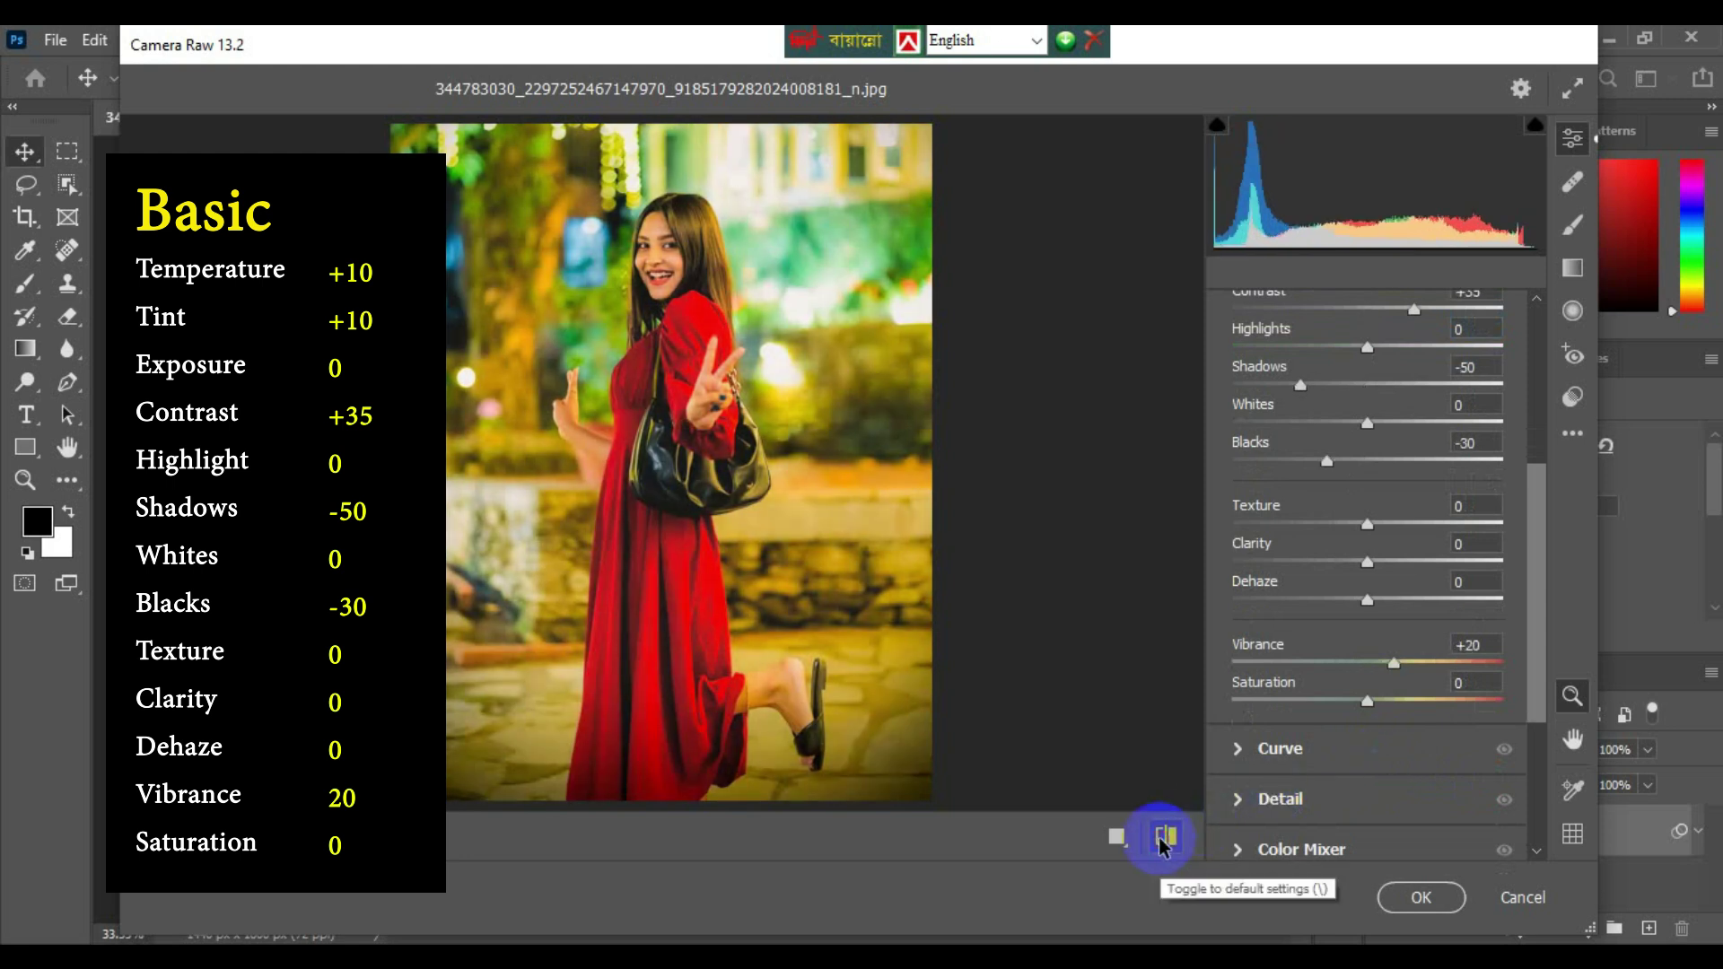
{"action": "mouse_move", "coordinate": [1393, 666]}
{"action": "left_mouse_down"}
{"action": "mouse_move", "coordinate": [1342, 667]}
{"action": "mouse_move", "coordinate": [1372, 667]}
{"action": "left_mouse_up"}
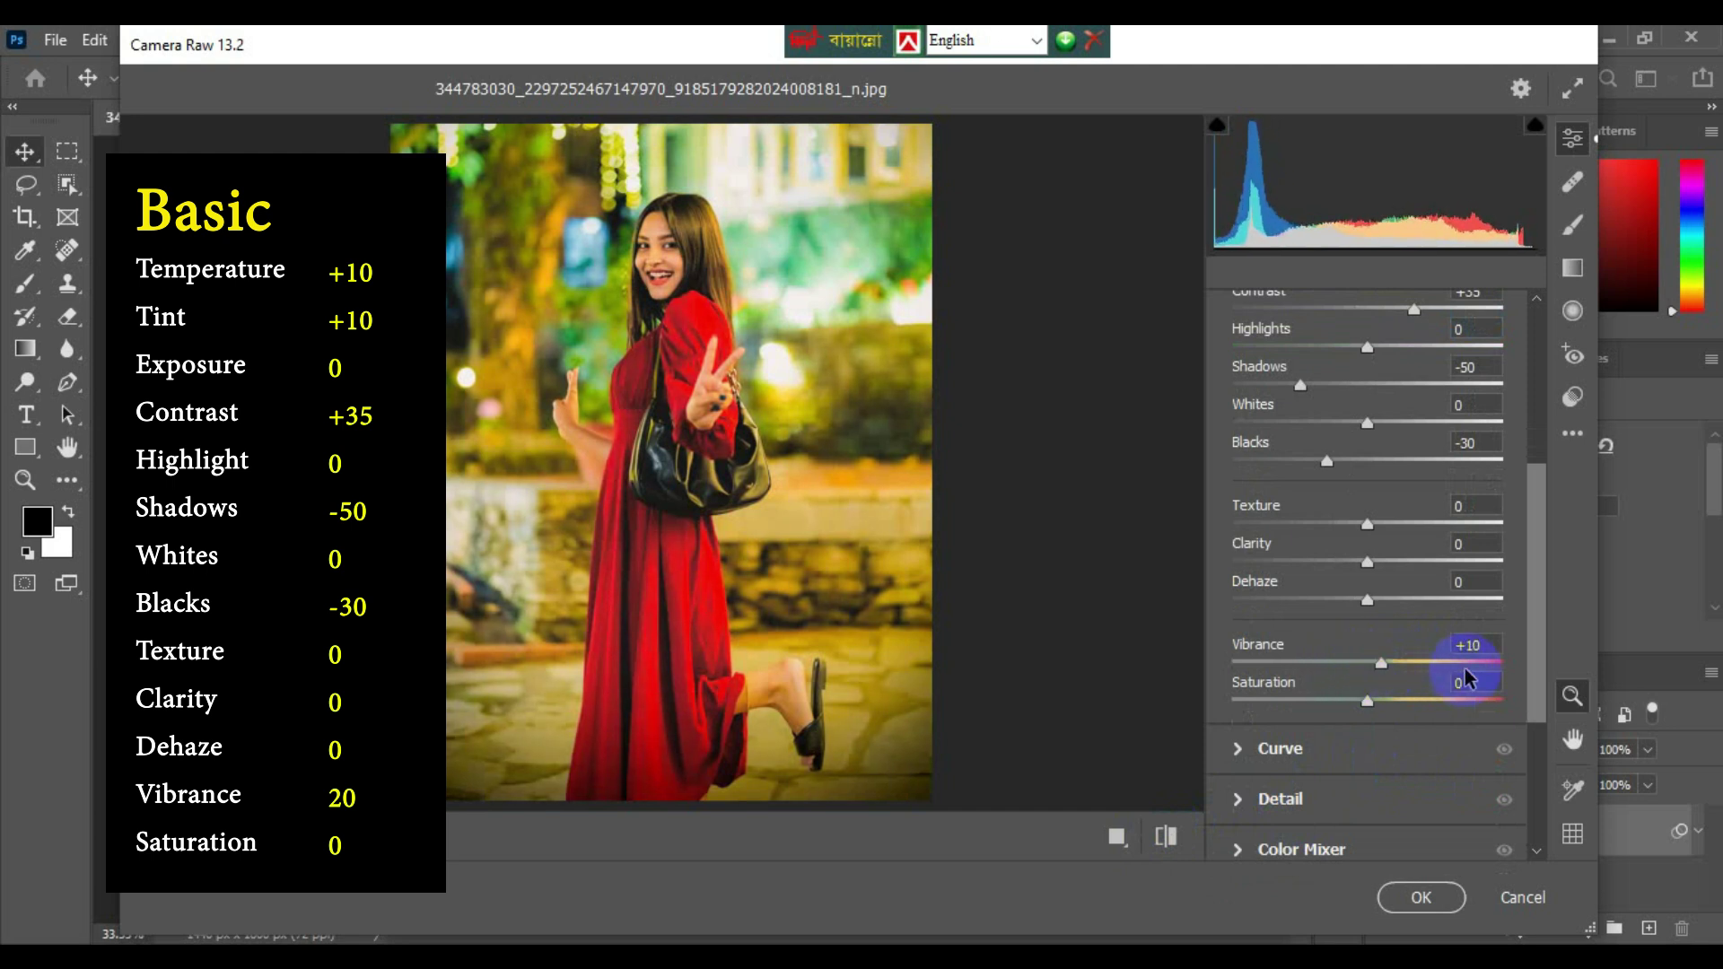
Raise the Darks of the parametric tone curve to +38
{"action": "scroll", "coordinate": [1344, 612], "scroll_direction": "down", "scroll_amount": 3}
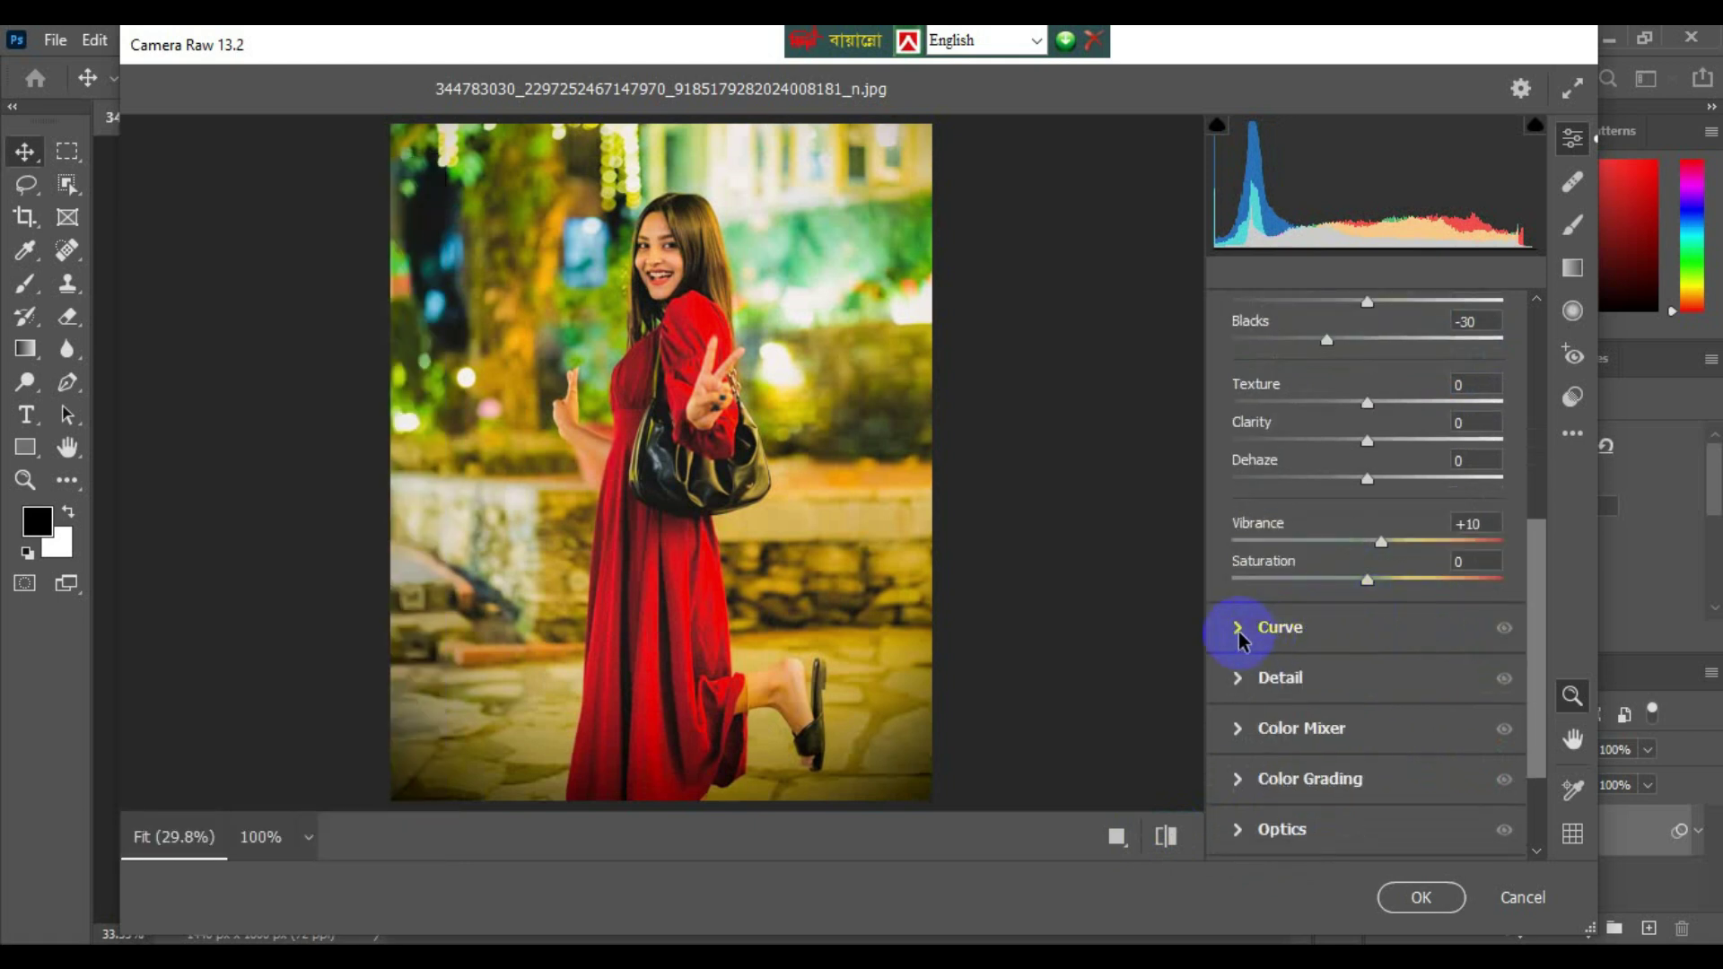
{"action": "left_click", "coordinate": [1239, 628]}
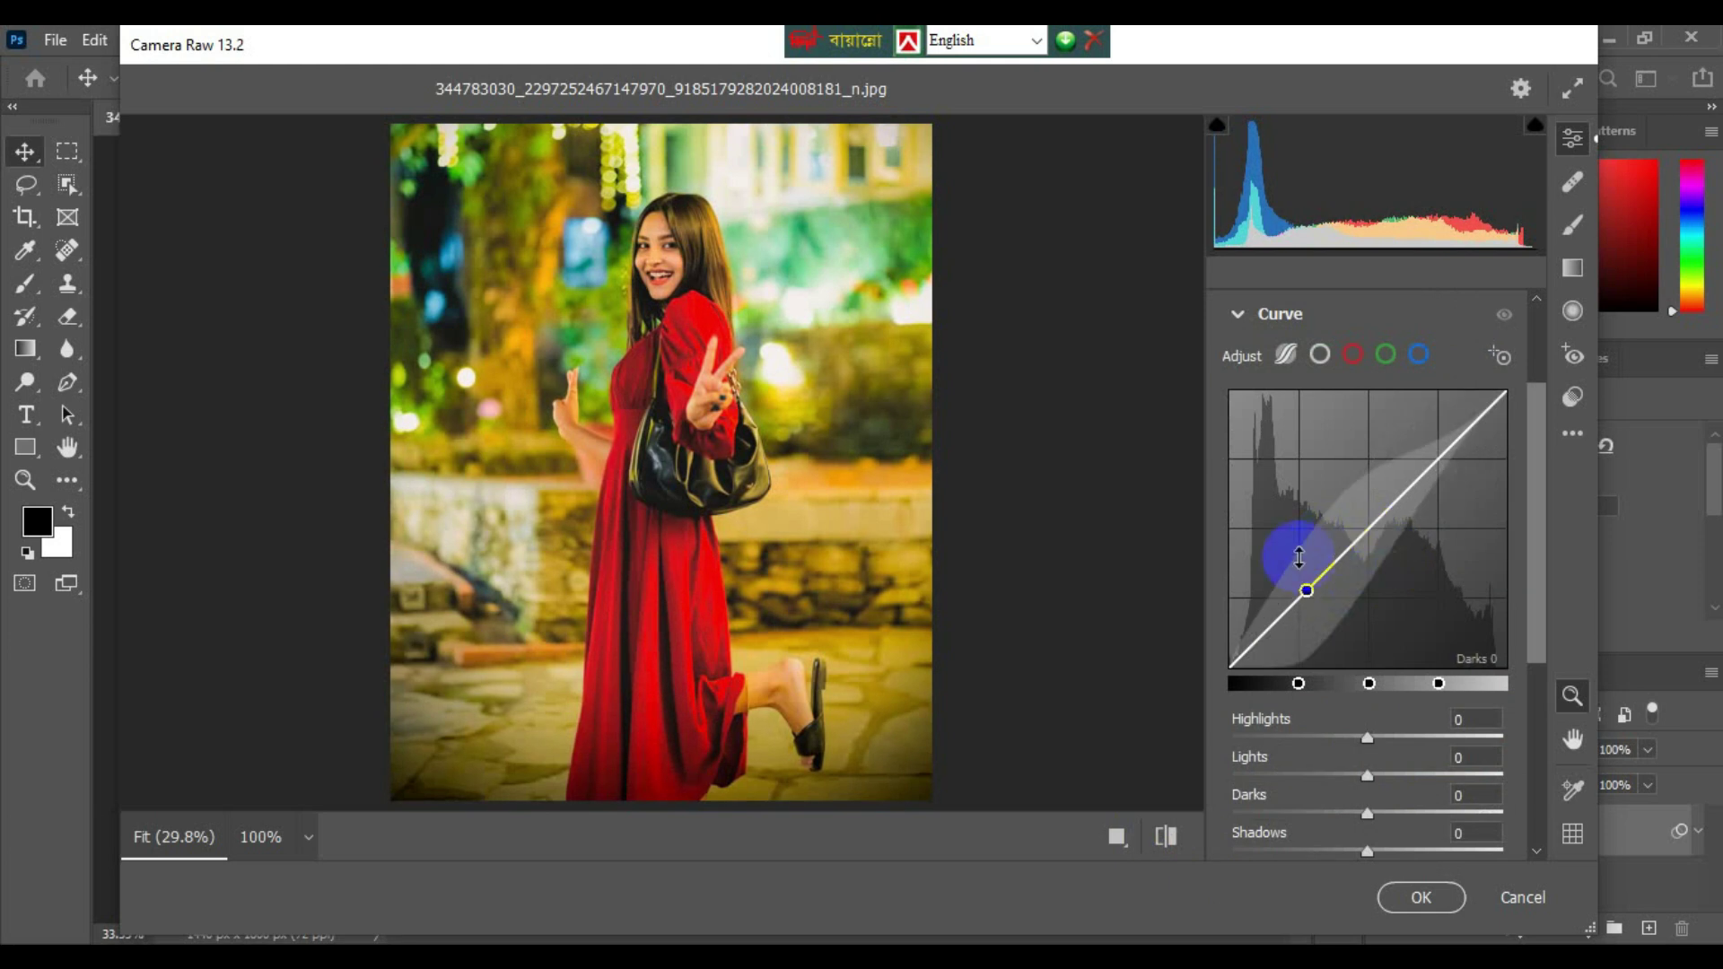
{"action": "left_click_drag", "start_coordinate": [1309, 584], "coordinate": [1230, 539]}
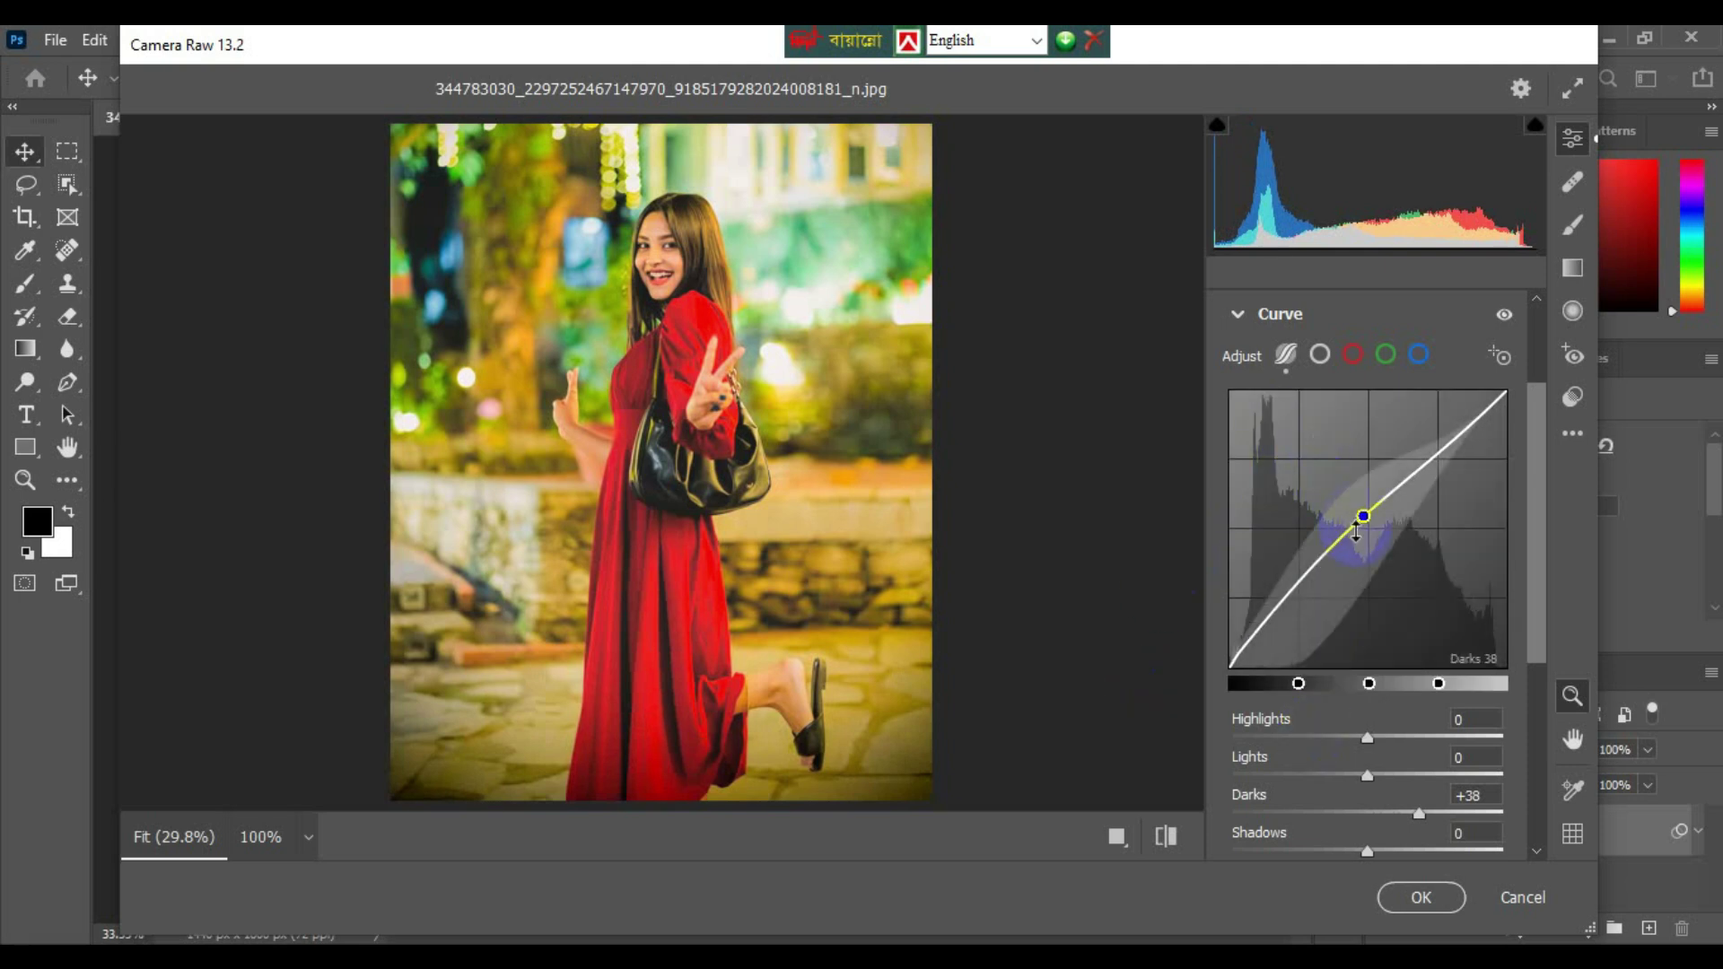
Shift the Color Mixer hues, setting Reds to +15 and Yellows to -50
{"action": "scroll", "coordinate": [1343, 538], "scroll_direction": "down", "scroll_amount": 3}
{"action": "scroll", "coordinate": [1275, 628], "scroll_direction": "down", "scroll_amount": 1}
{"action": "scroll", "coordinate": [1269, 765], "scroll_direction": "down", "scroll_amount": 2}
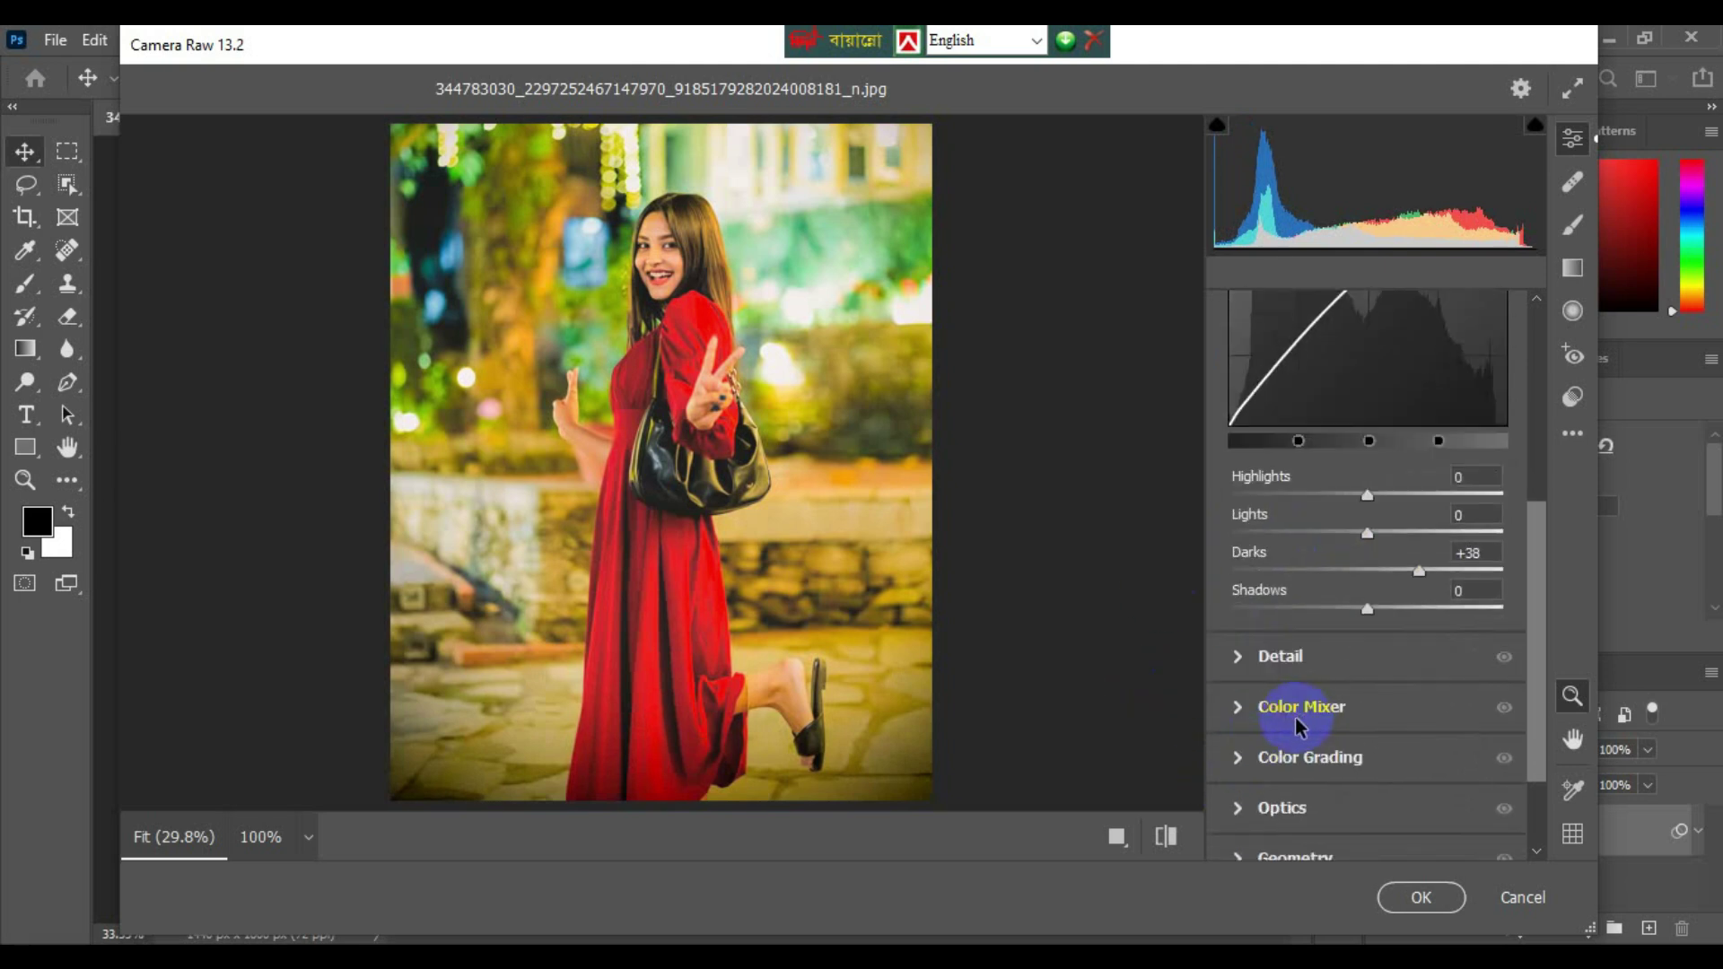
{"action": "left_click", "coordinate": [1236, 707]}
{"action": "left_click", "coordinate": [1243, 451]}
{"action": "mouse_move", "coordinate": [1367, 518]}
{"action": "left_mouse_down"}
{"action": "mouse_move", "coordinate": [1303, 528]}
{"action": "mouse_move", "coordinate": [1383, 531]}
{"action": "left_mouse_up"}
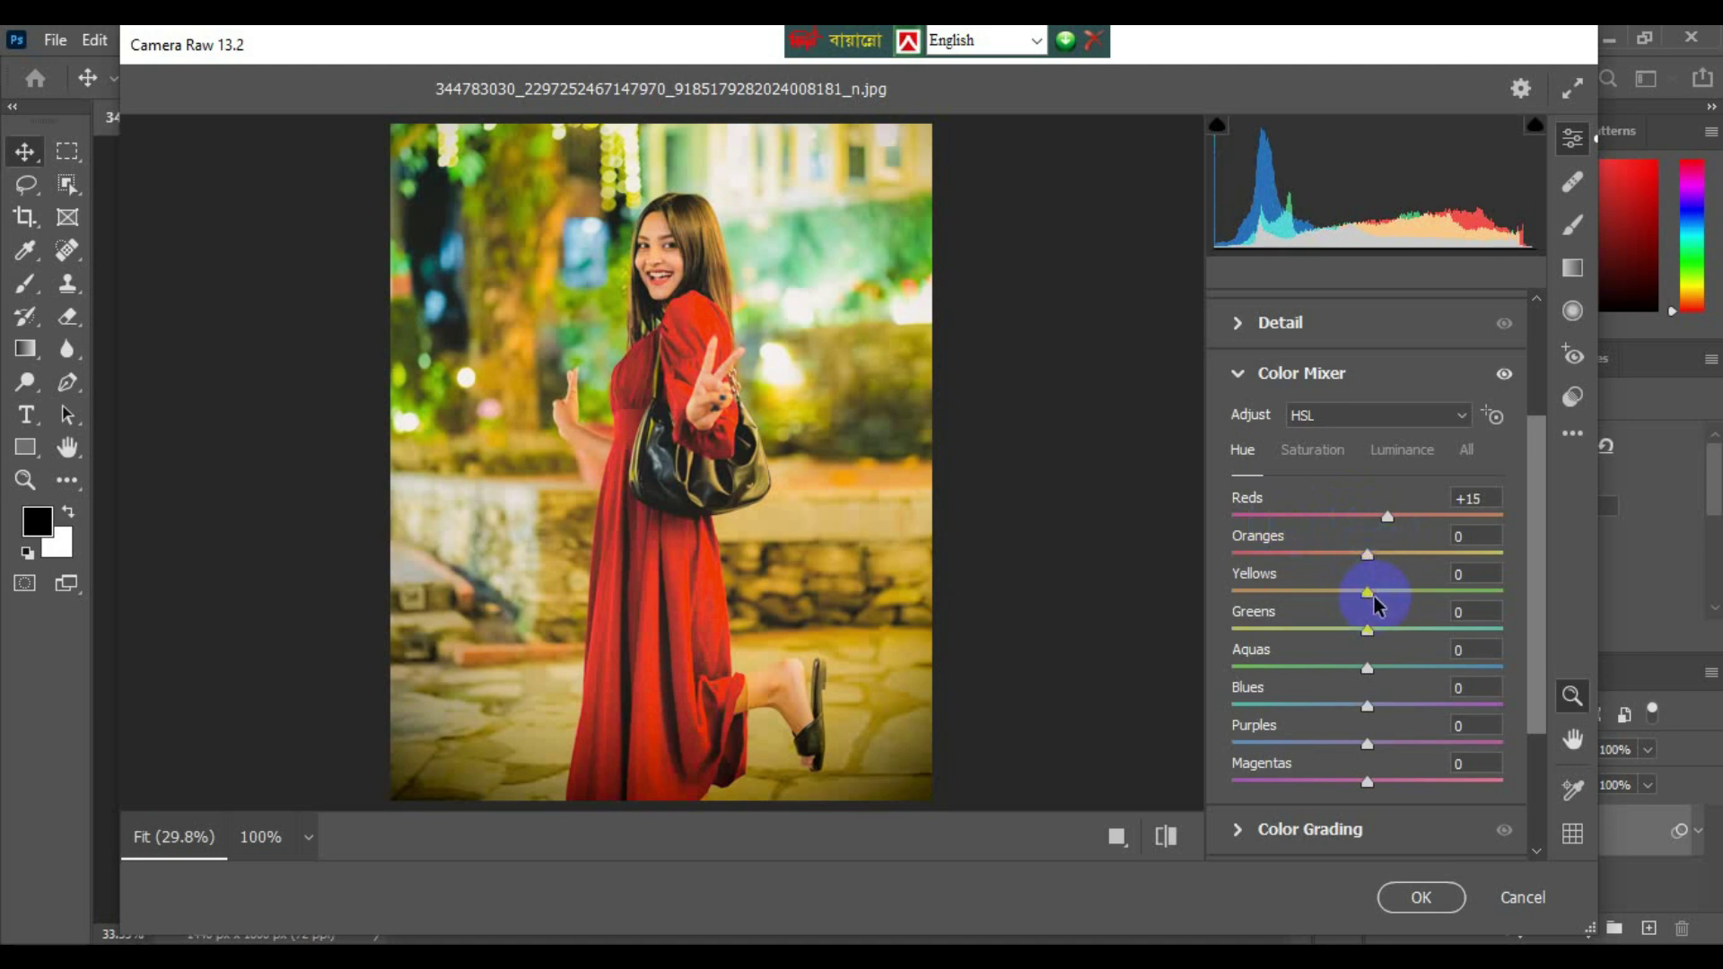
{"action": "left_click_drag", "start_coordinate": [1367, 594], "coordinate": [1301, 606]}
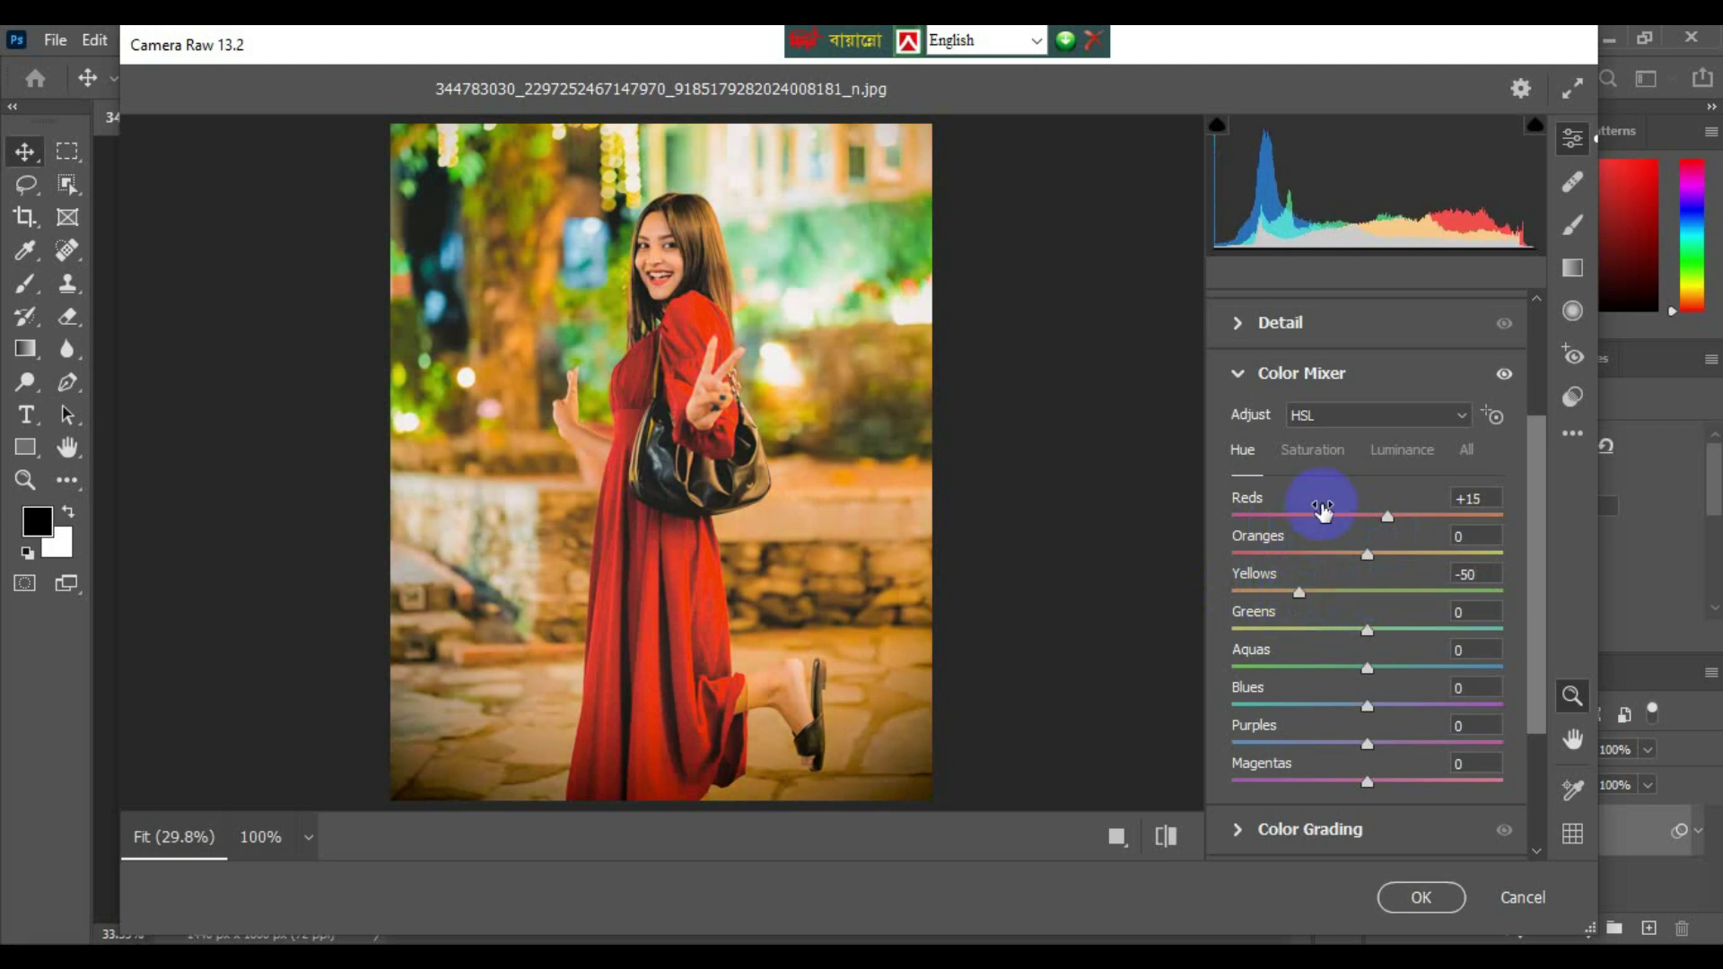
In the Color Mixer, set the saturation of Oranges to -25 and of Yellows and Greens to -100
{"action": "left_click", "coordinate": [1307, 450]}
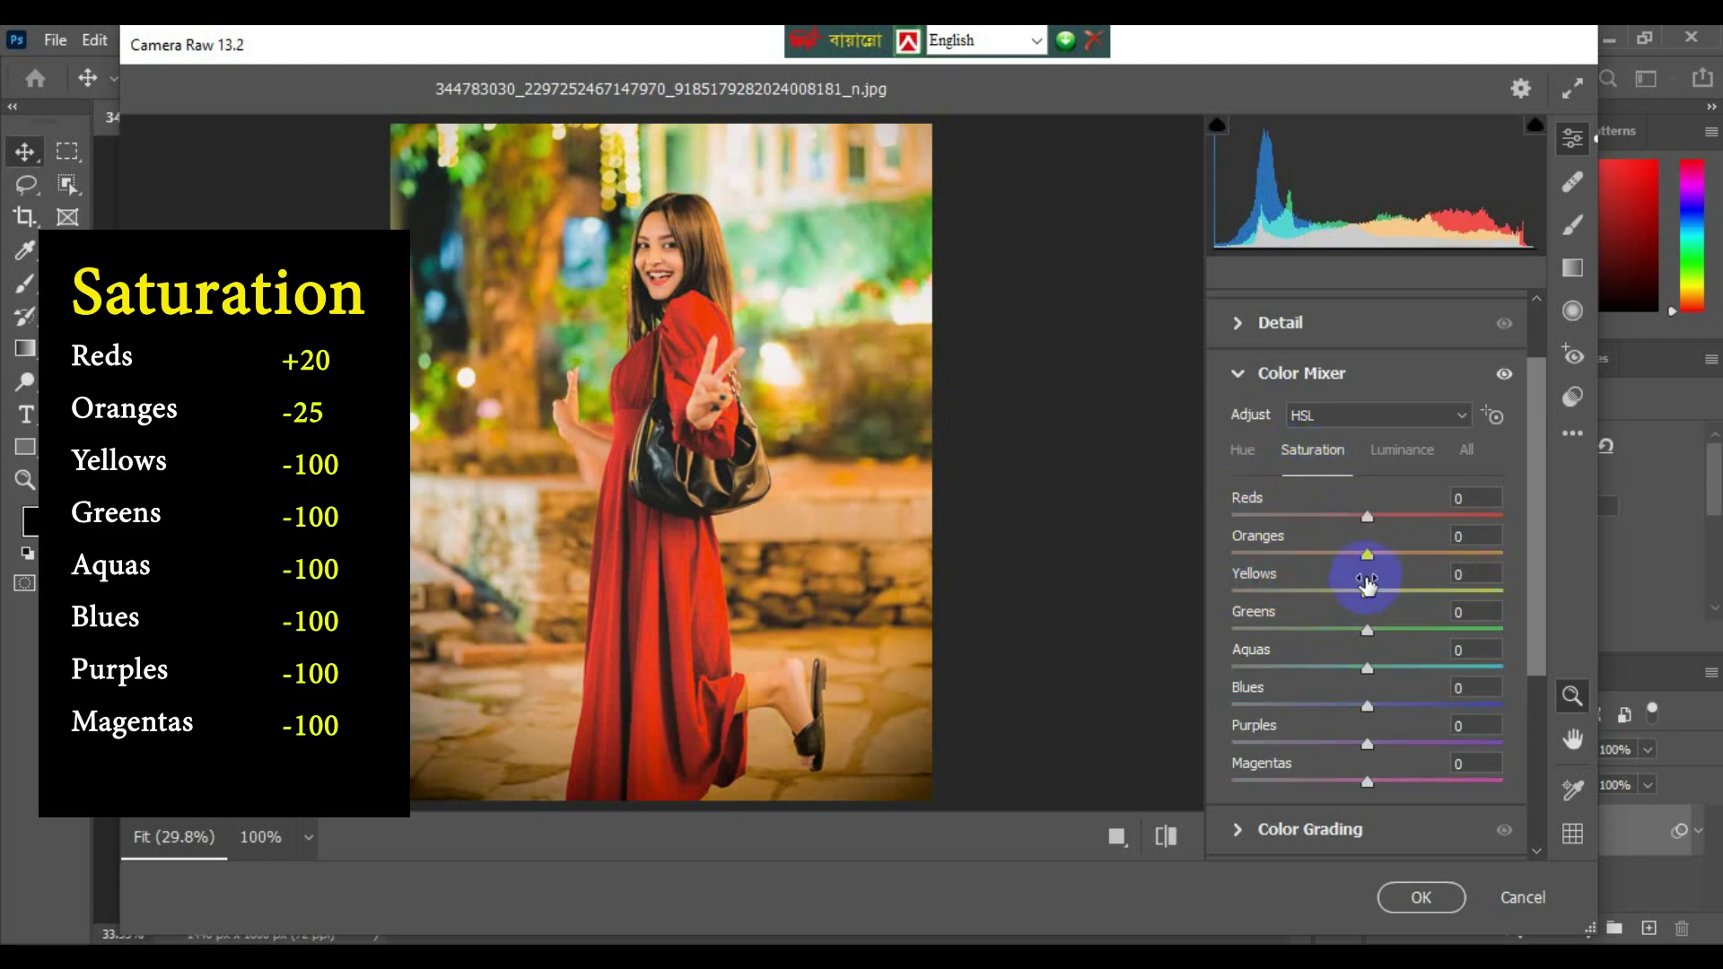
{"action": "left_click_drag", "start_coordinate": [1368, 555], "coordinate": [1334, 569]}
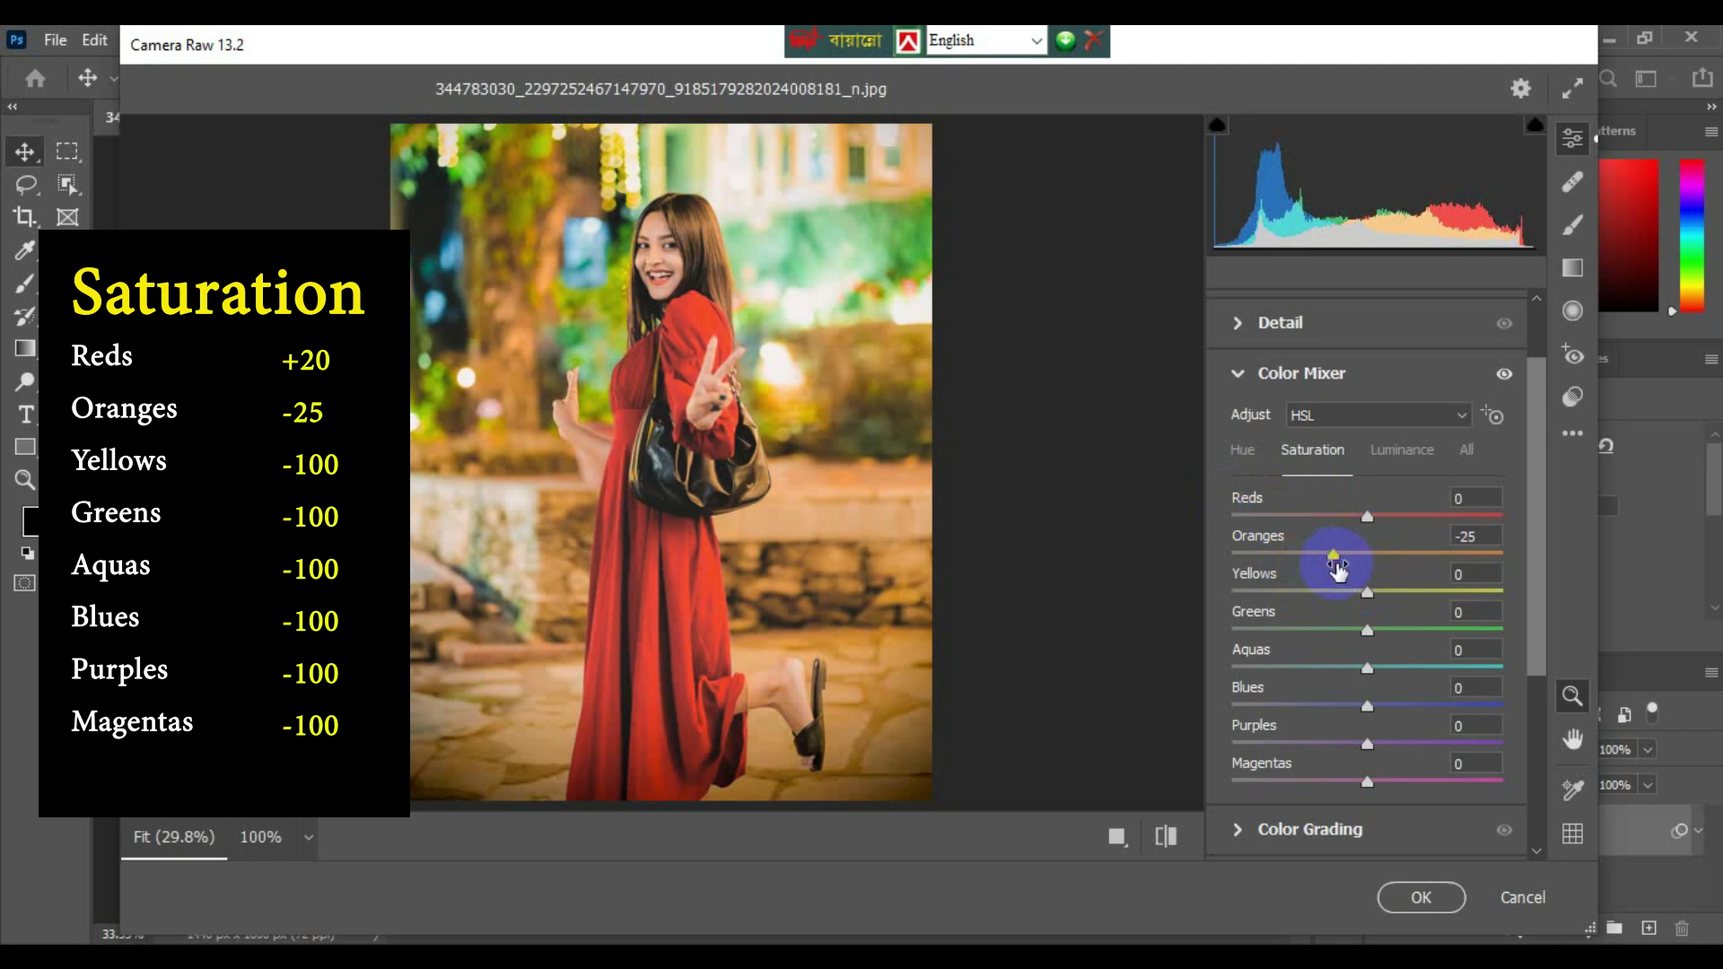
{"action": "left_click_drag", "start_coordinate": [1368, 597], "coordinate": [1203, 604]}
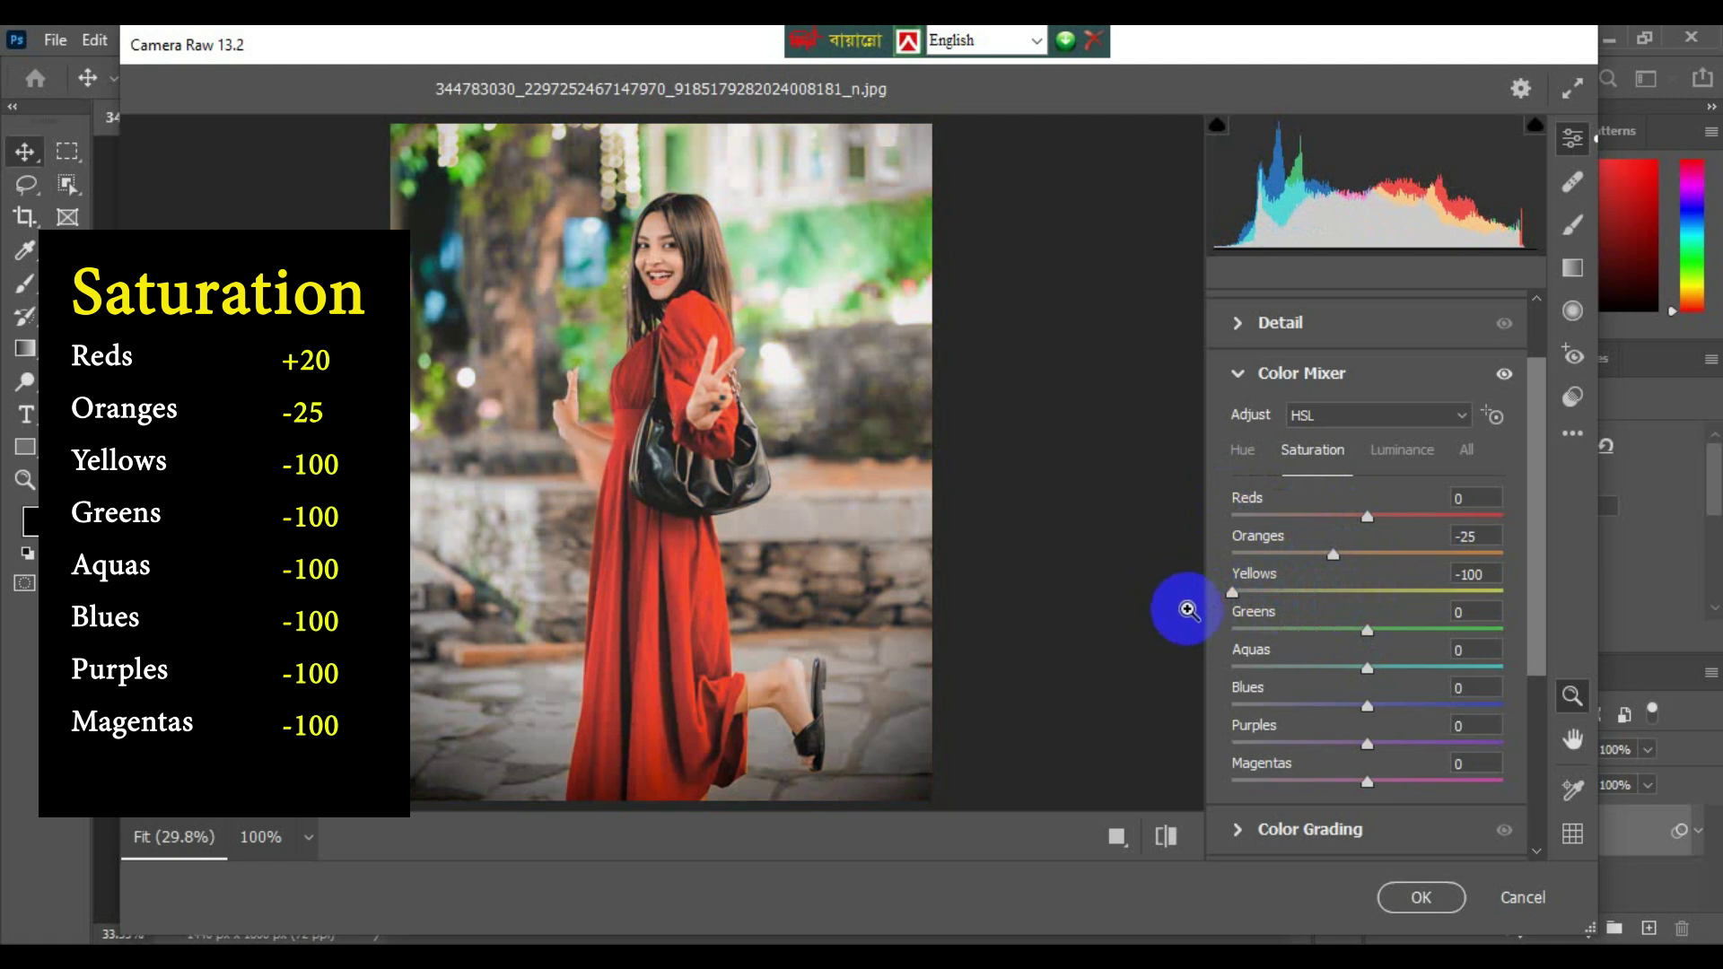
{"action": "left_click_drag", "start_coordinate": [1367, 629], "coordinate": [1212, 639]}
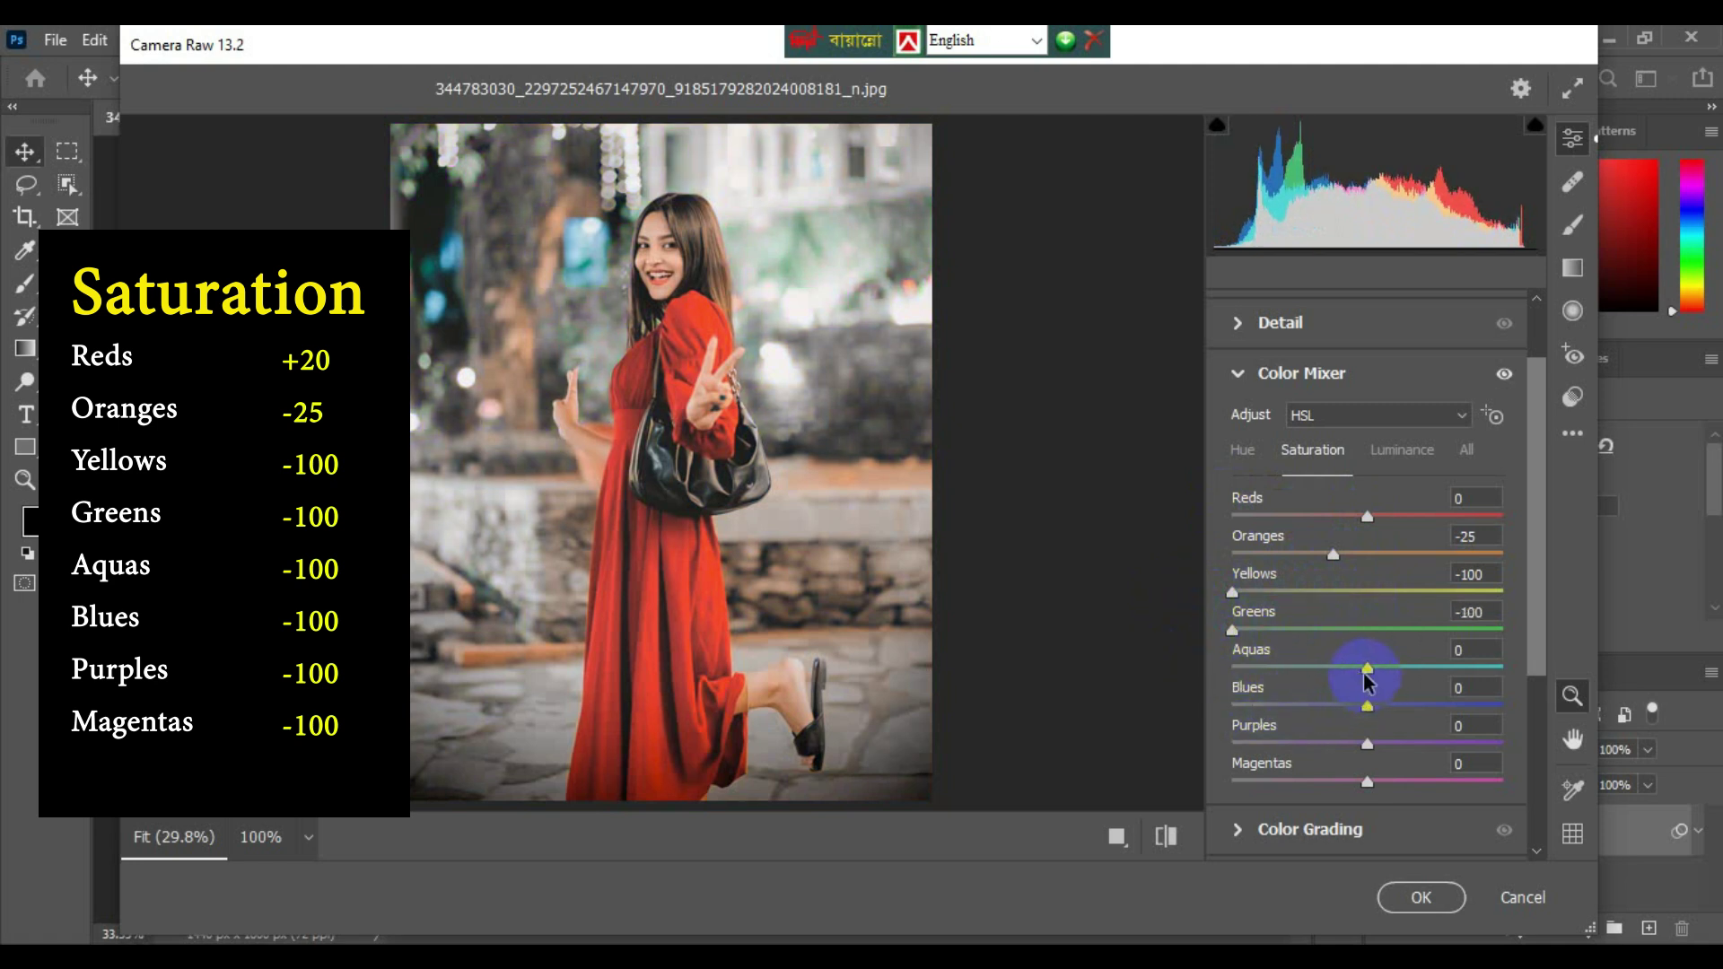
Set the saturation of Aquas, Blues, Purples and Magentas to -100 and compare the photo with its default settings
{"action": "left_click_drag", "start_coordinate": [1365, 666], "coordinate": [1203, 682]}
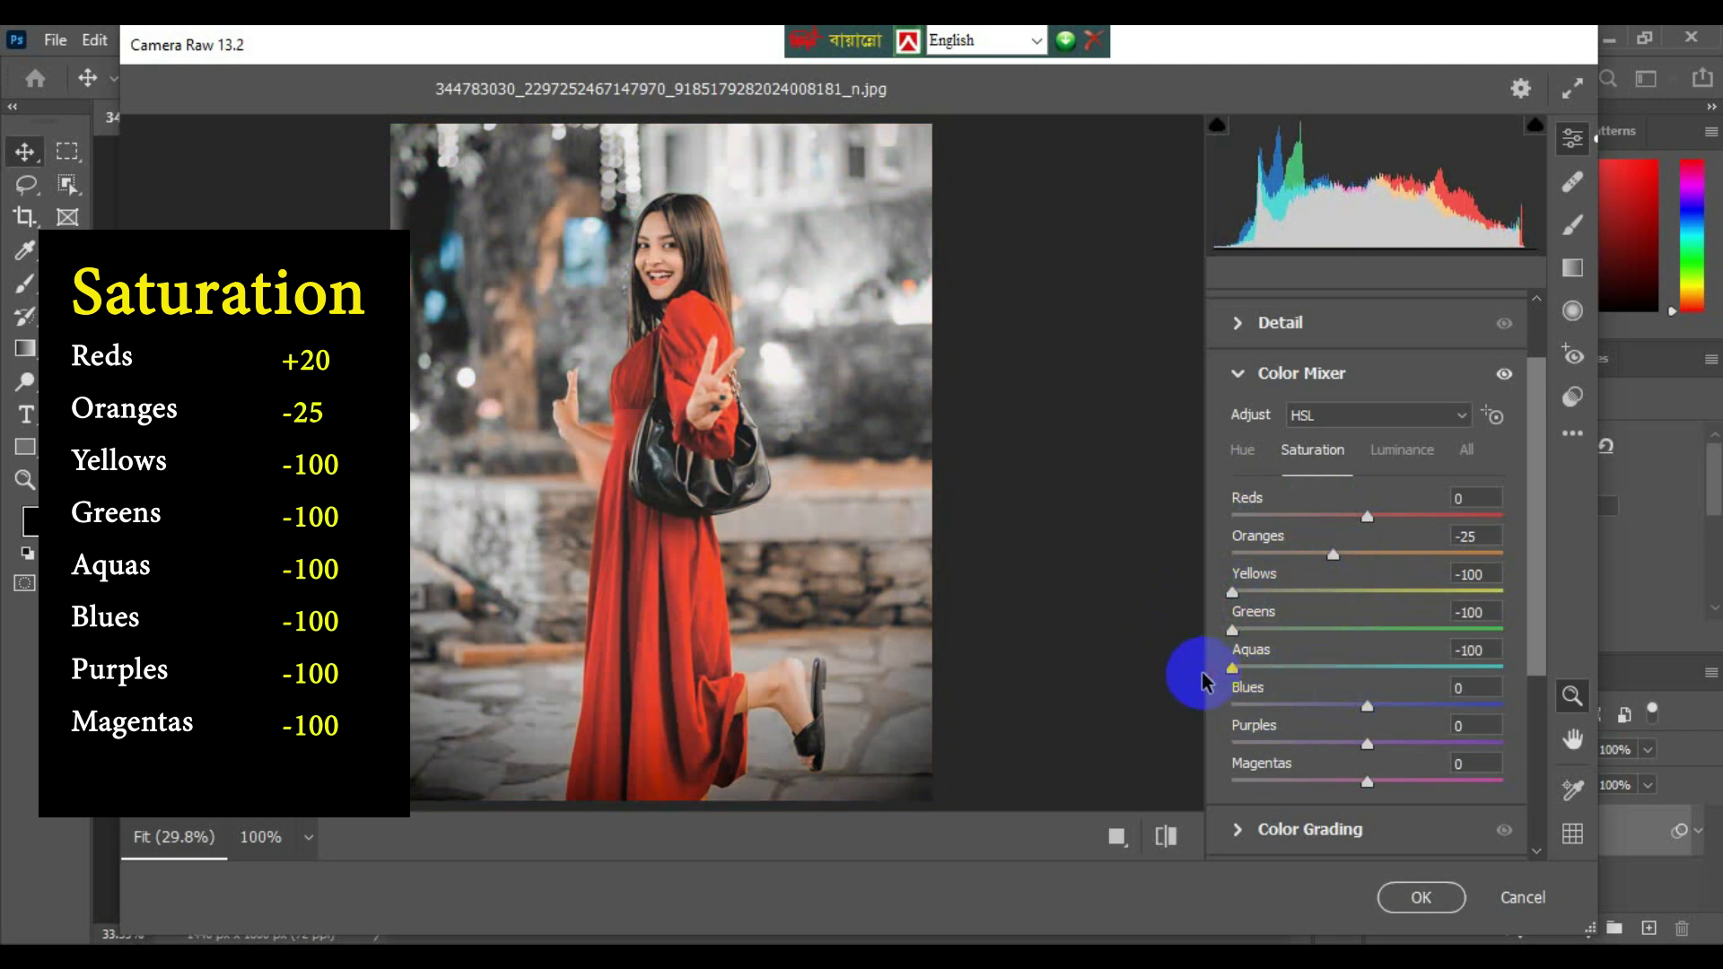
{"action": "left_click_drag", "start_coordinate": [1365, 707], "coordinate": [1169, 721]}
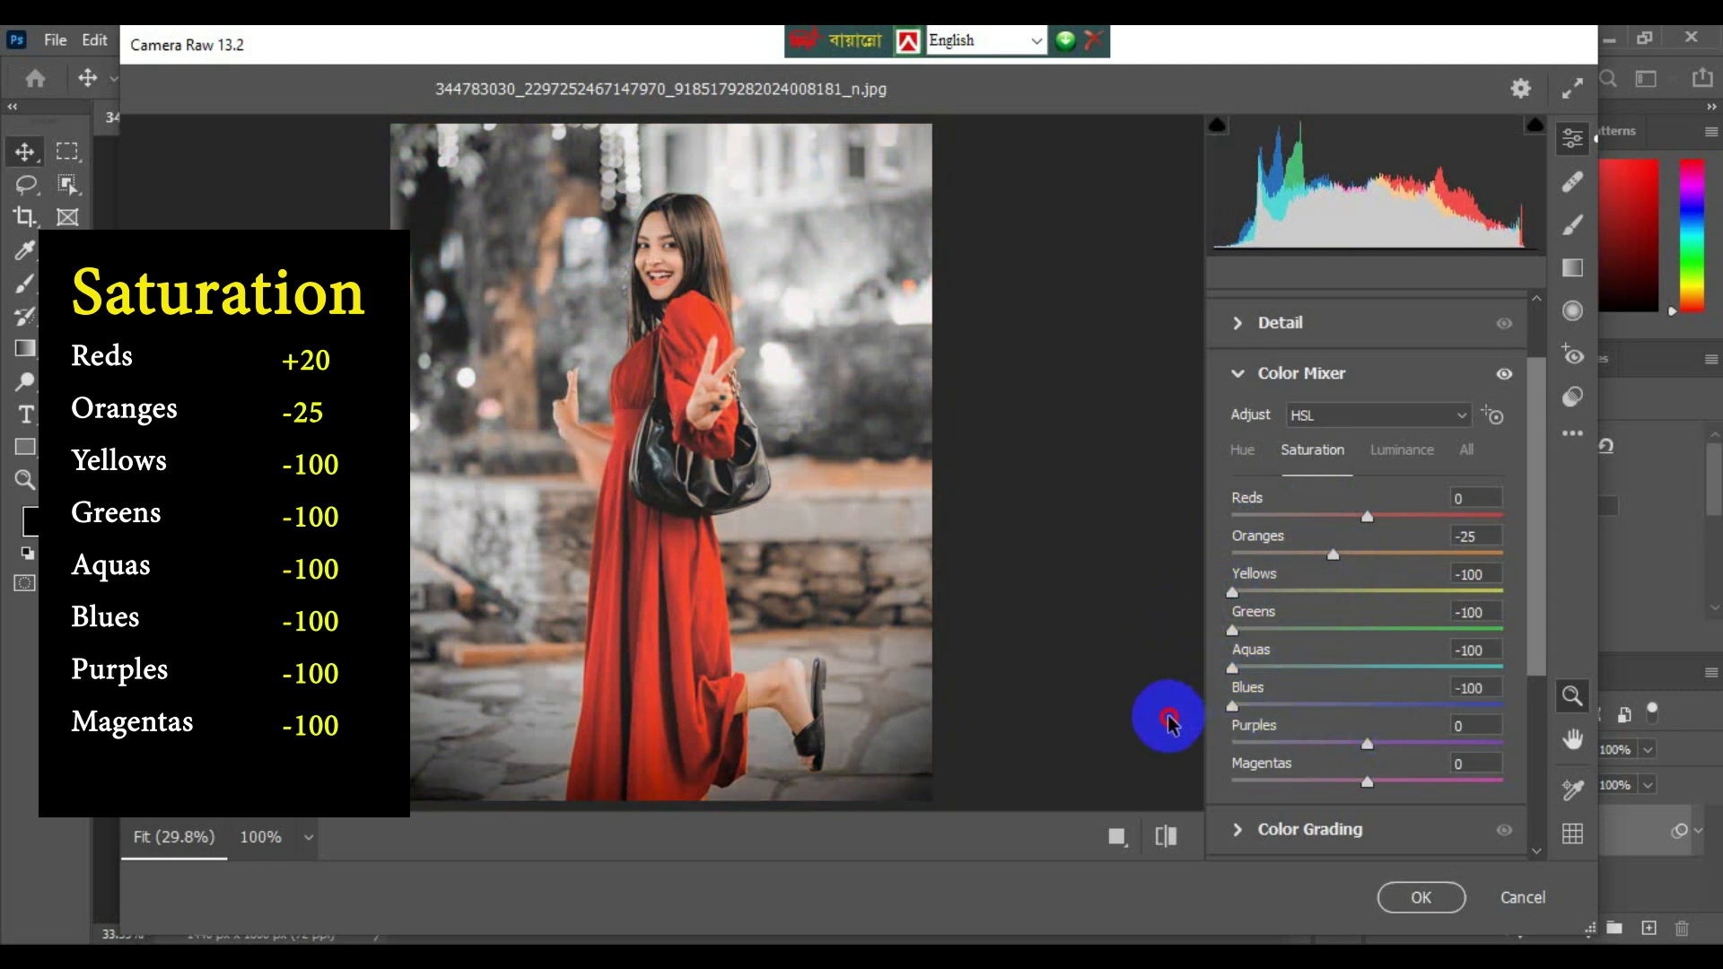
{"action": "left_click_drag", "start_coordinate": [1368, 745], "coordinate": [1201, 750]}
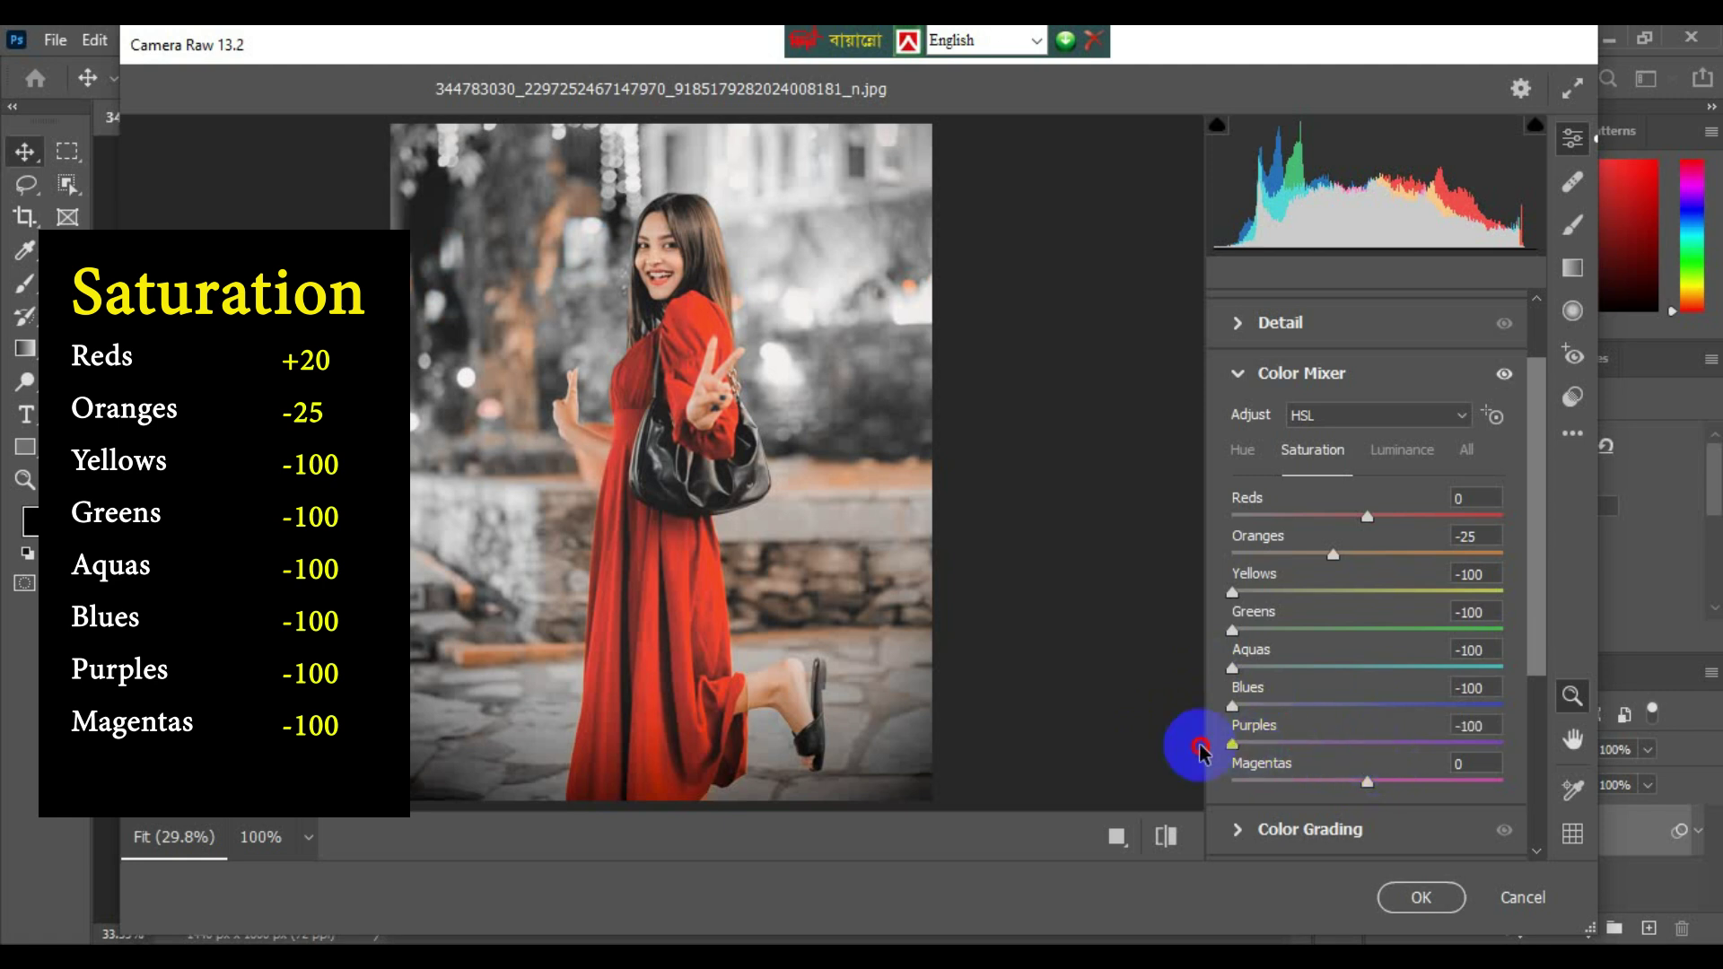
{"action": "left_click_drag", "start_coordinate": [1369, 783], "coordinate": [1219, 803]}
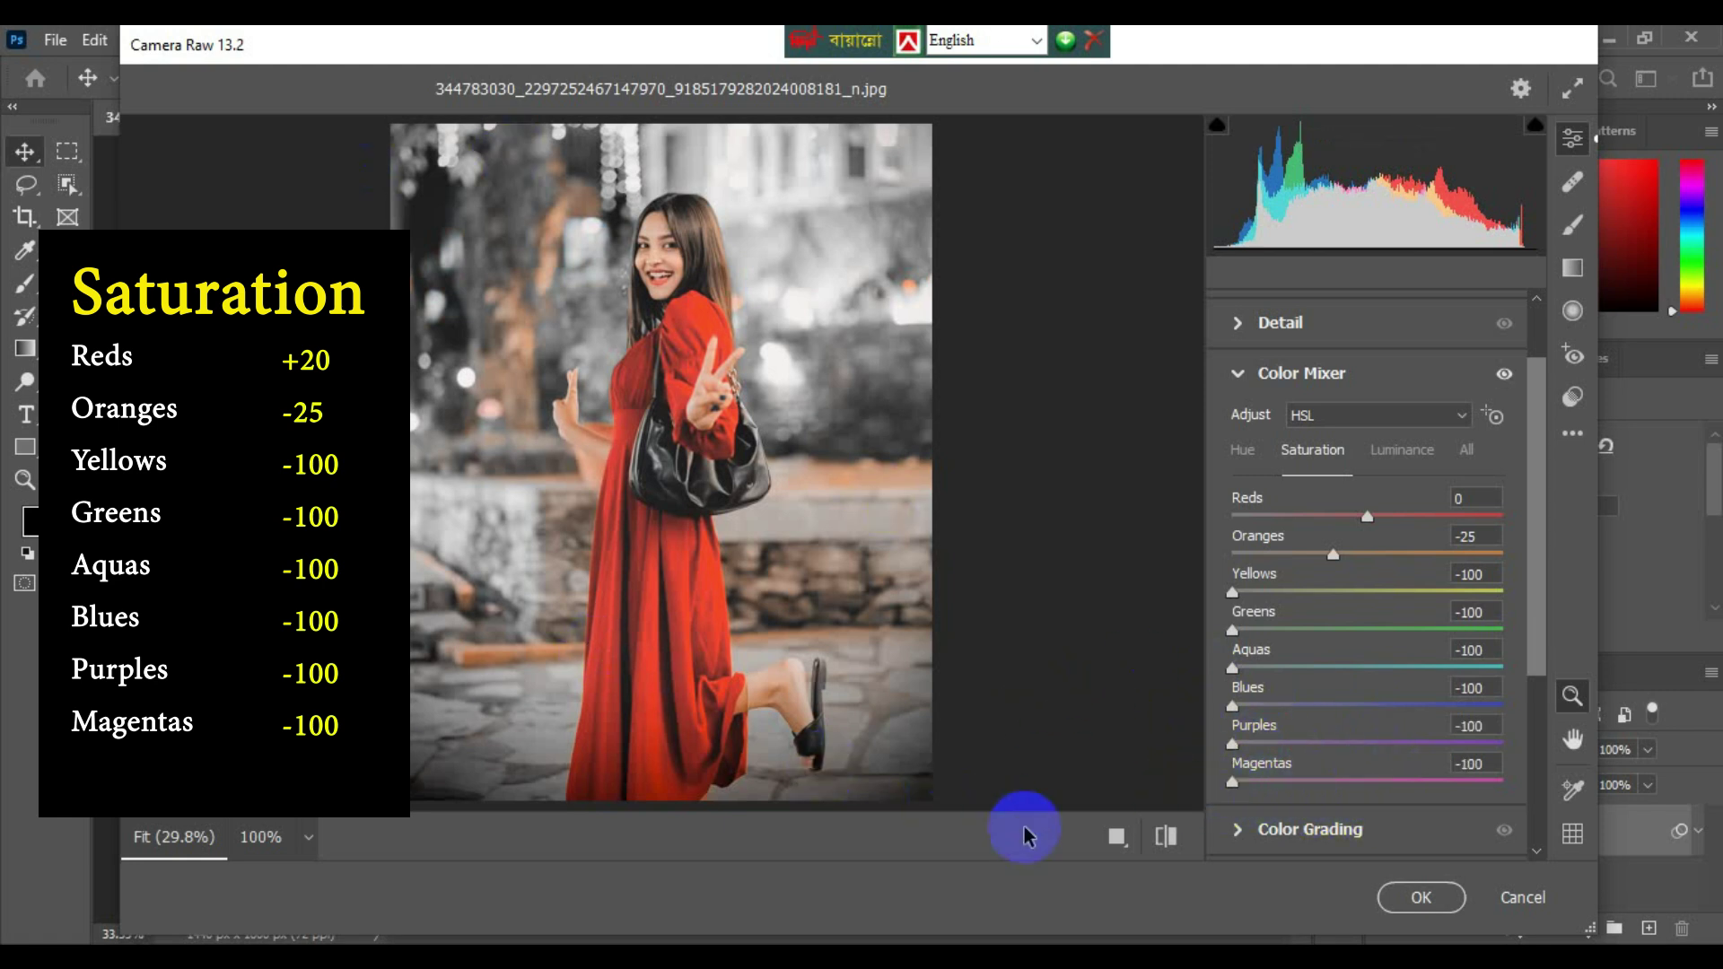
{"action": "left_click", "coordinate": [1166, 837]}
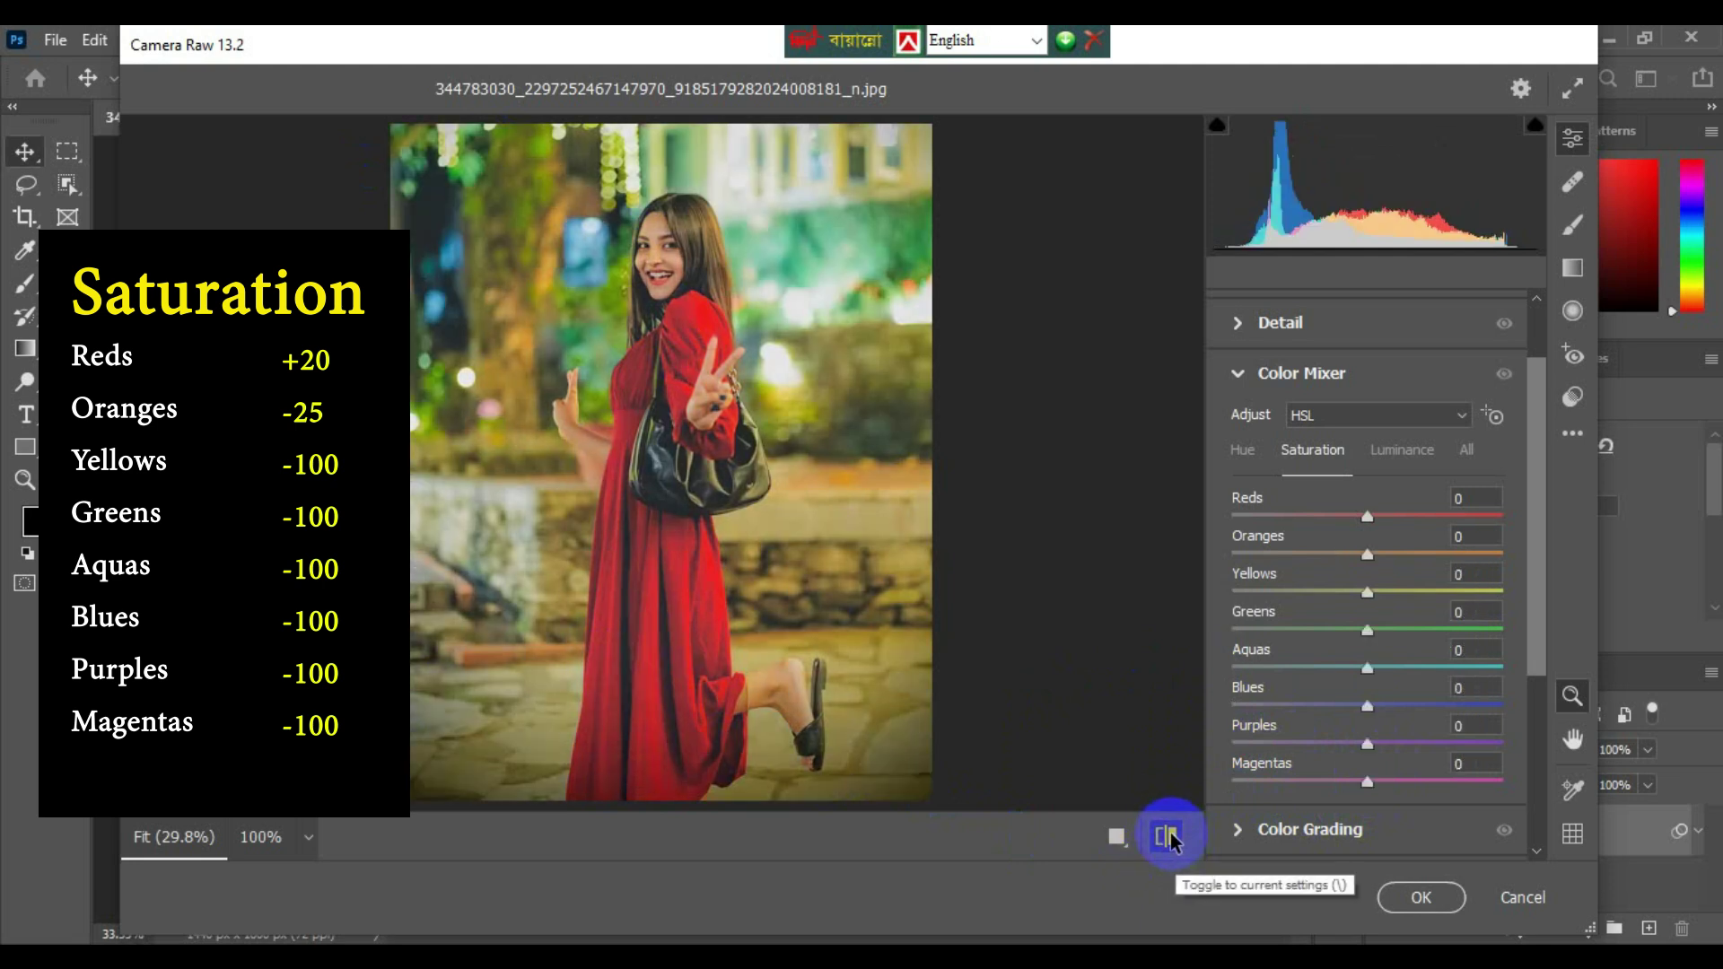
{"action": "left_click", "coordinate": [1168, 838]}
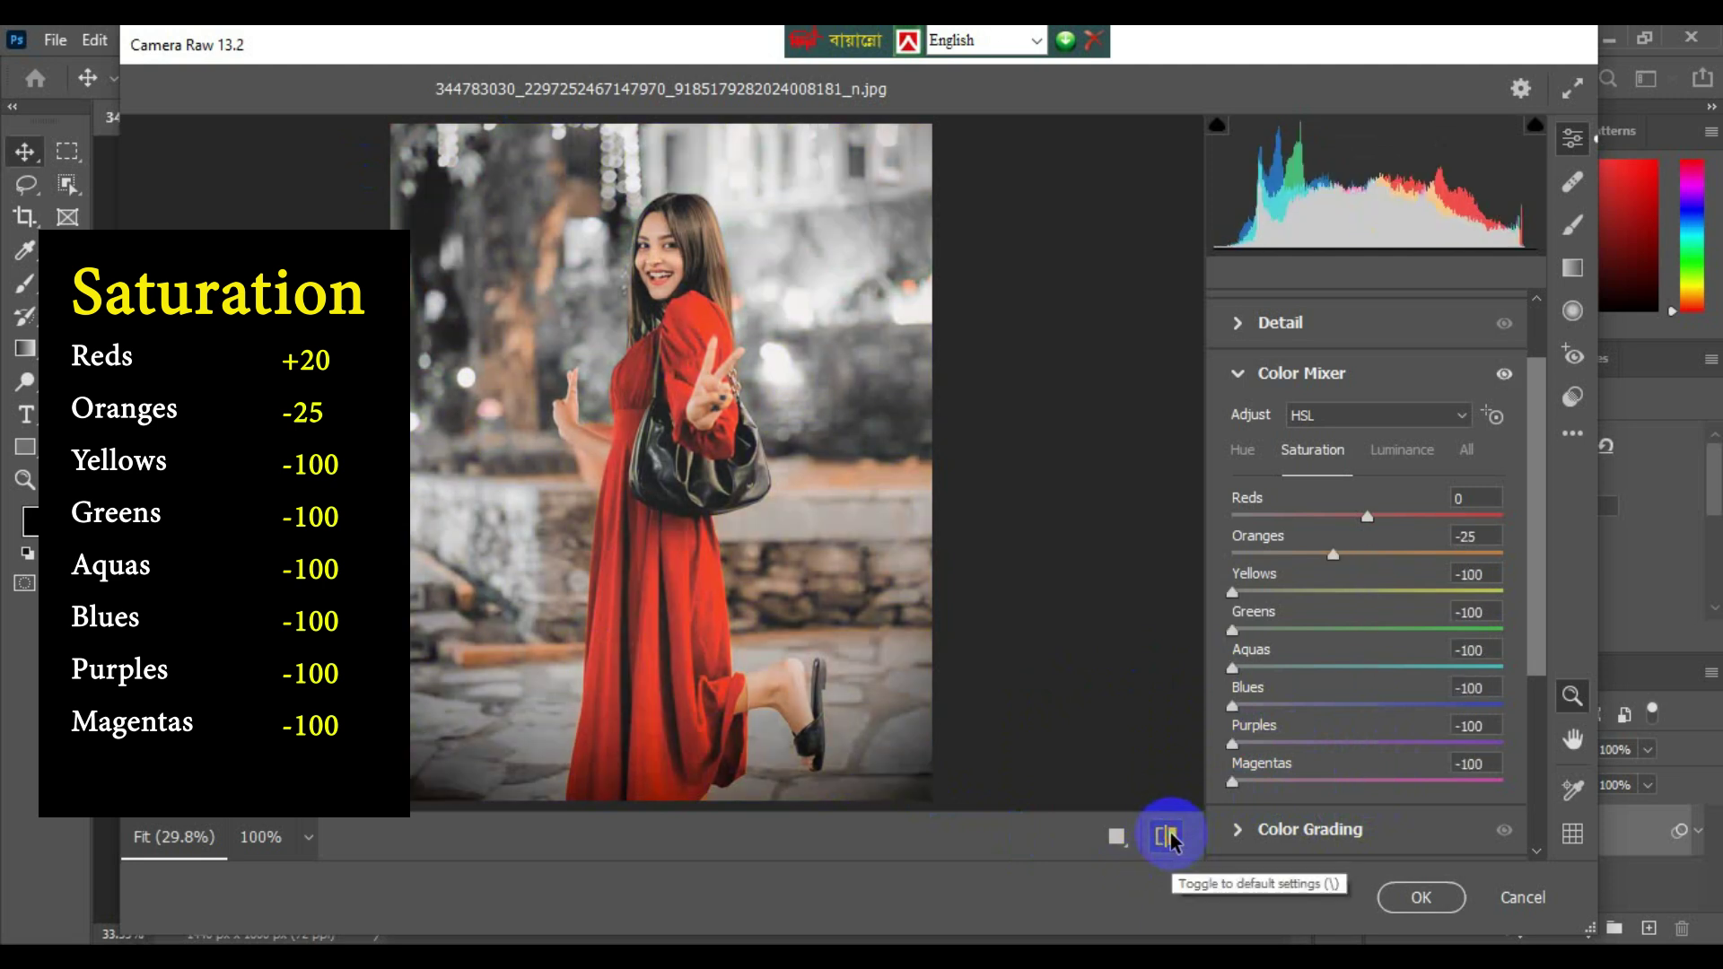
{"action": "left_click", "coordinate": [604, 208]}
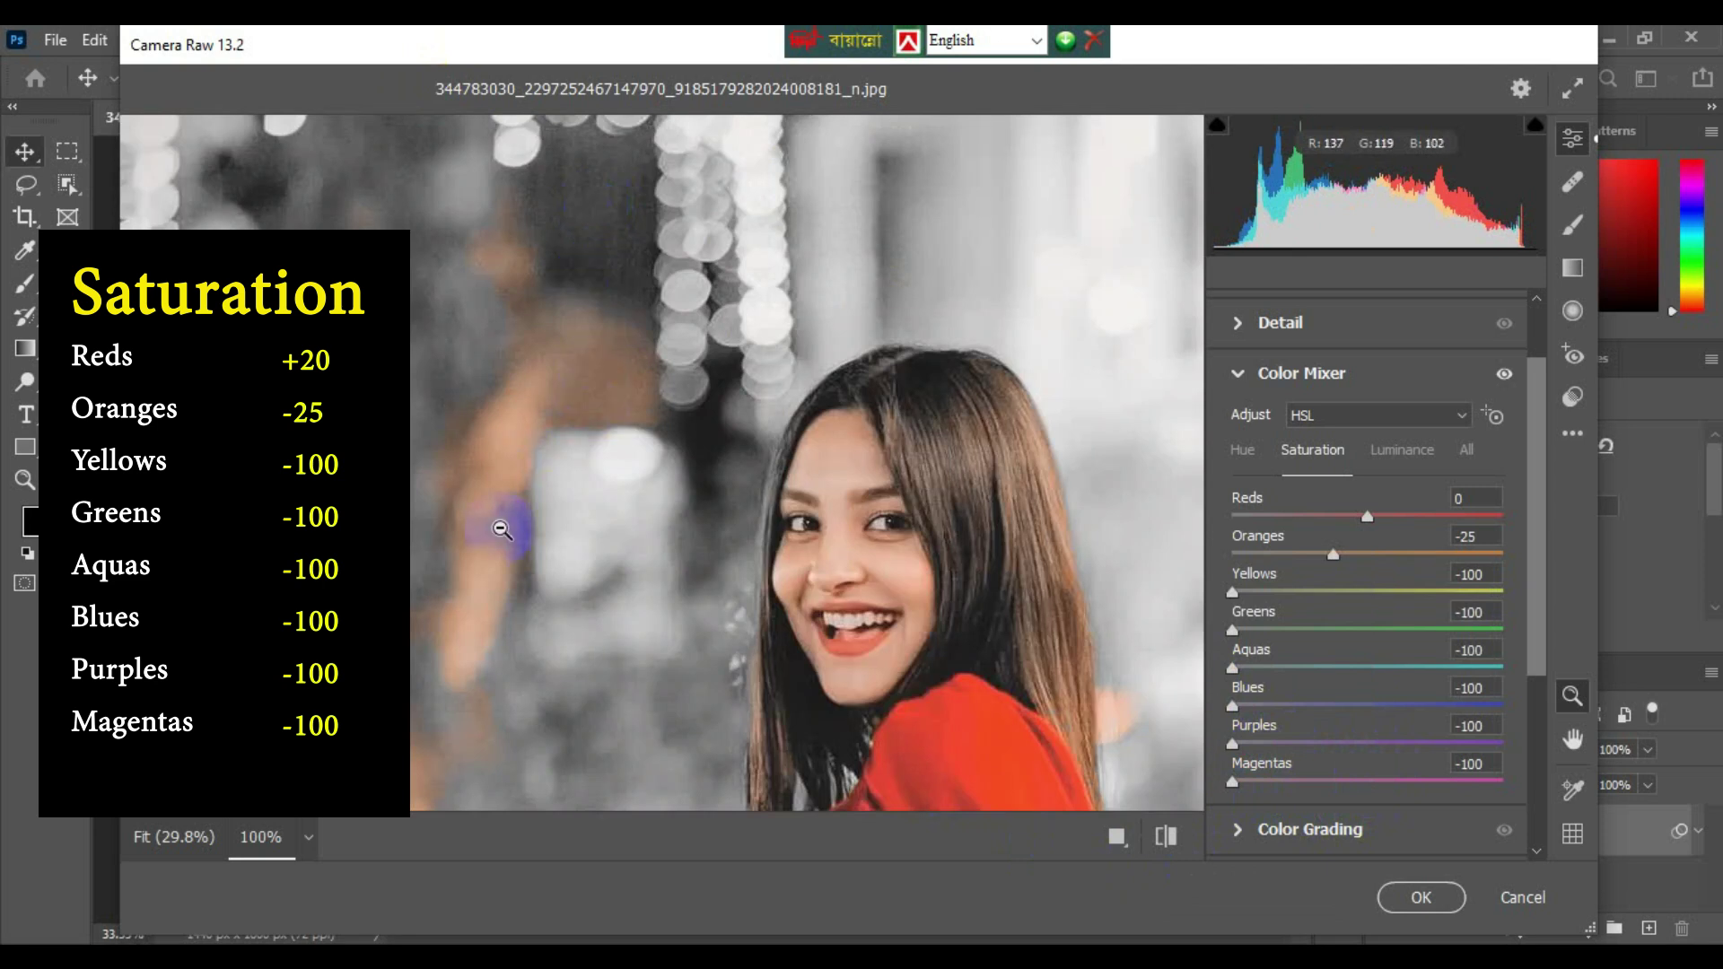
{"action": "left_click", "coordinate": [925, 616]}
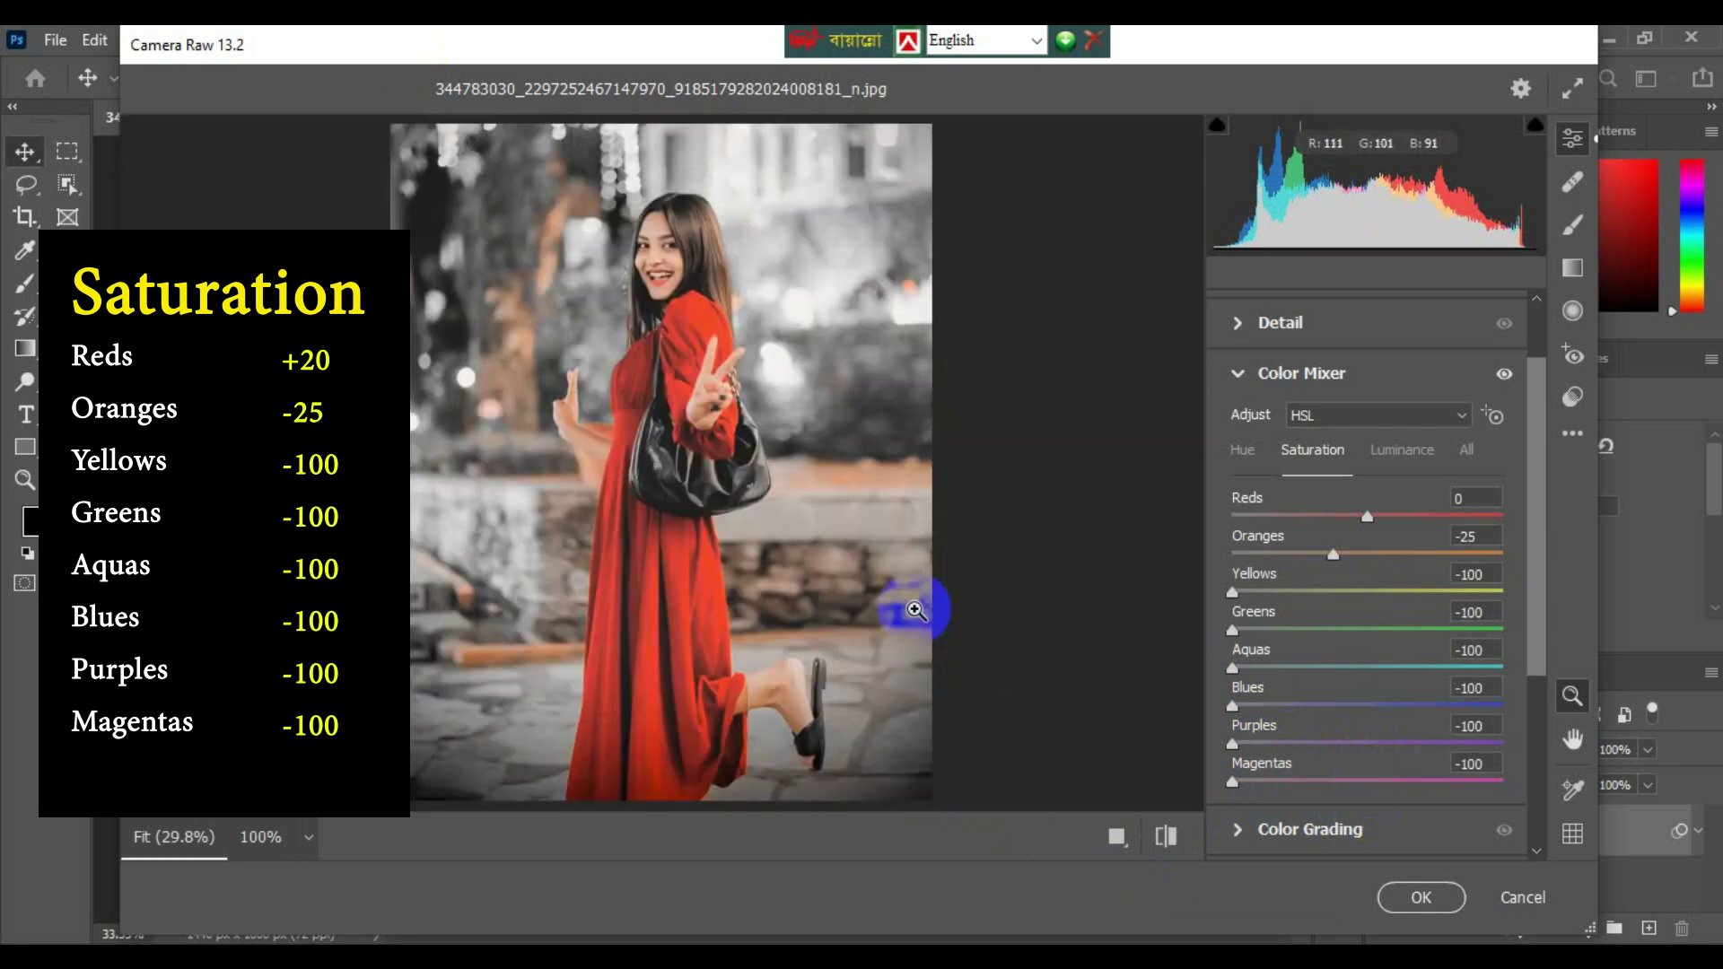
Set the saturation of Reds to +20 in the Color Mixer
{"action": "left_click_drag", "start_coordinate": [1371, 525], "coordinate": [1400, 530]}
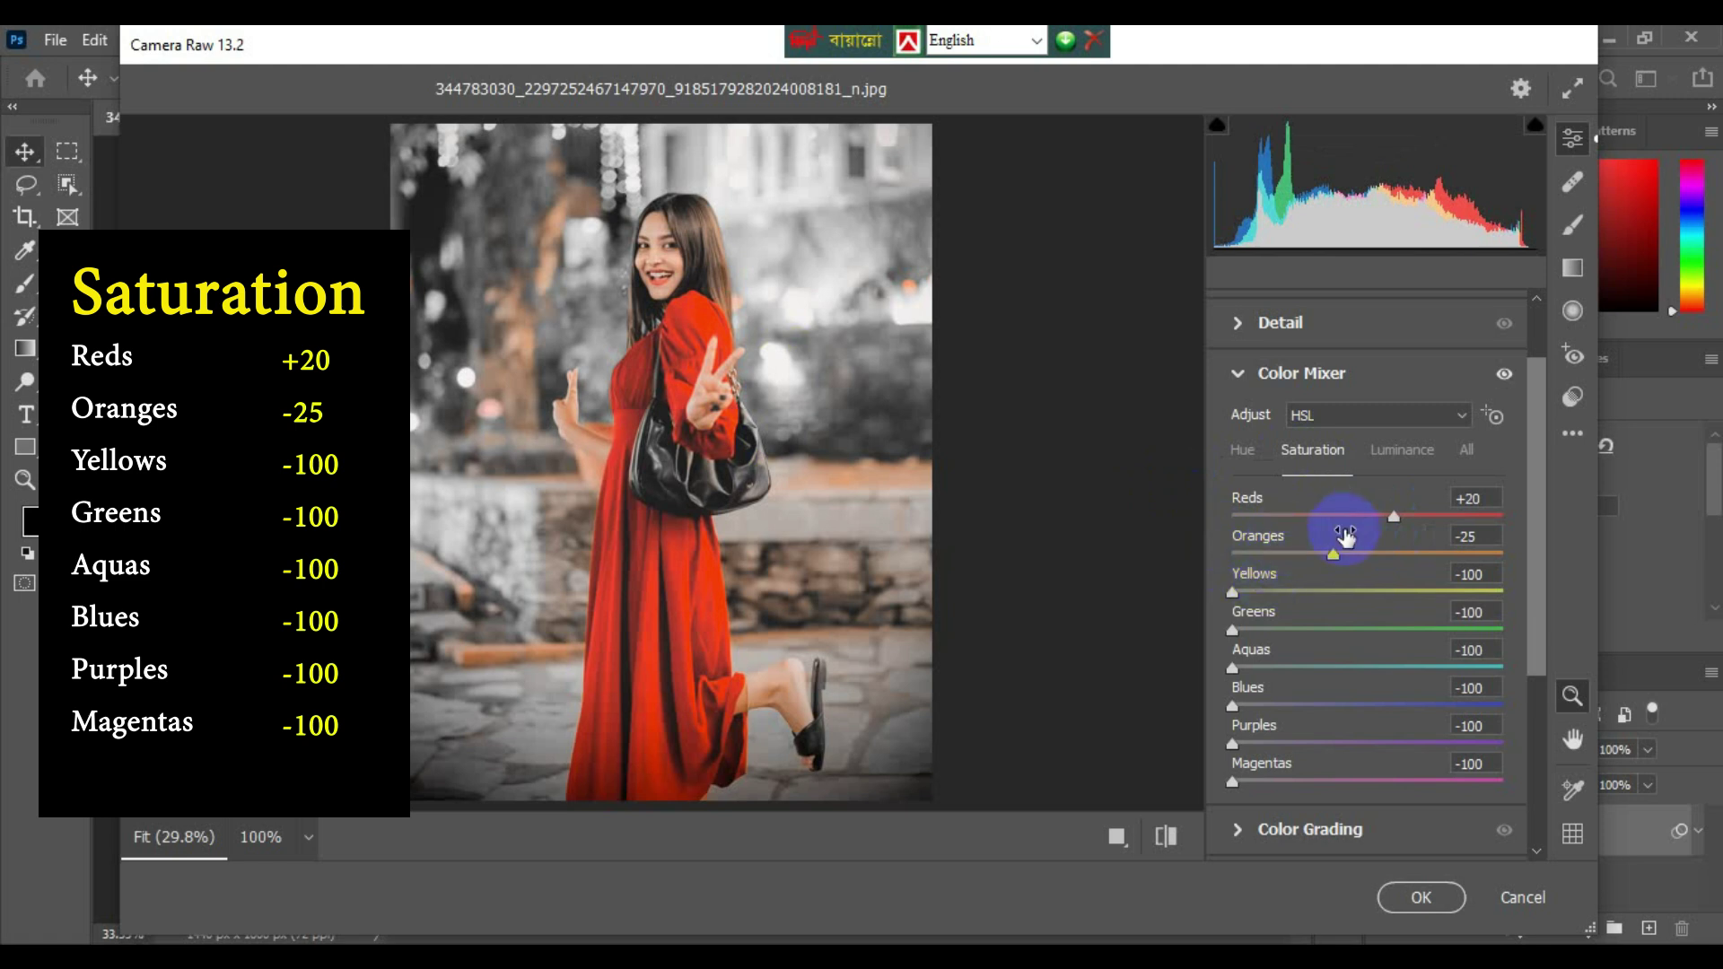
{"action": "scroll", "coordinate": [1346, 536], "scroll_direction": "down", "scroll_amount": 2}
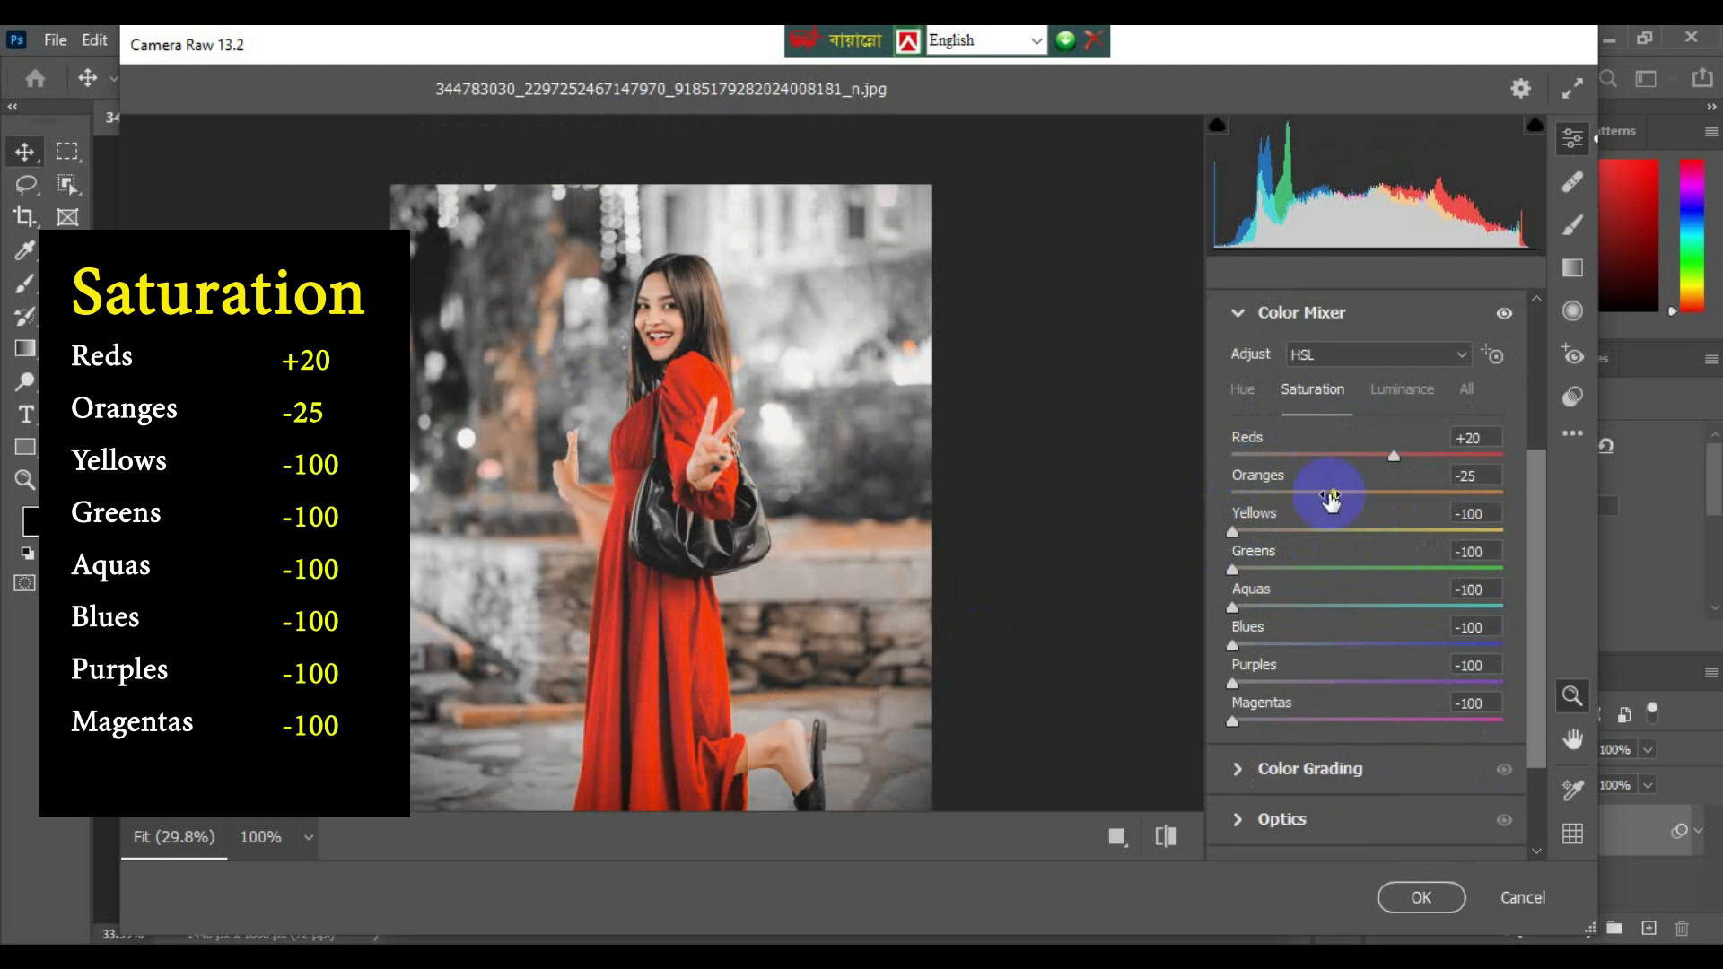
{"action": "scroll", "coordinate": [1285, 574], "scroll_direction": "down", "scroll_amount": 2}
{"action": "scroll", "coordinate": [1287, 584], "scroll_direction": "down", "scroll_amount": 1}
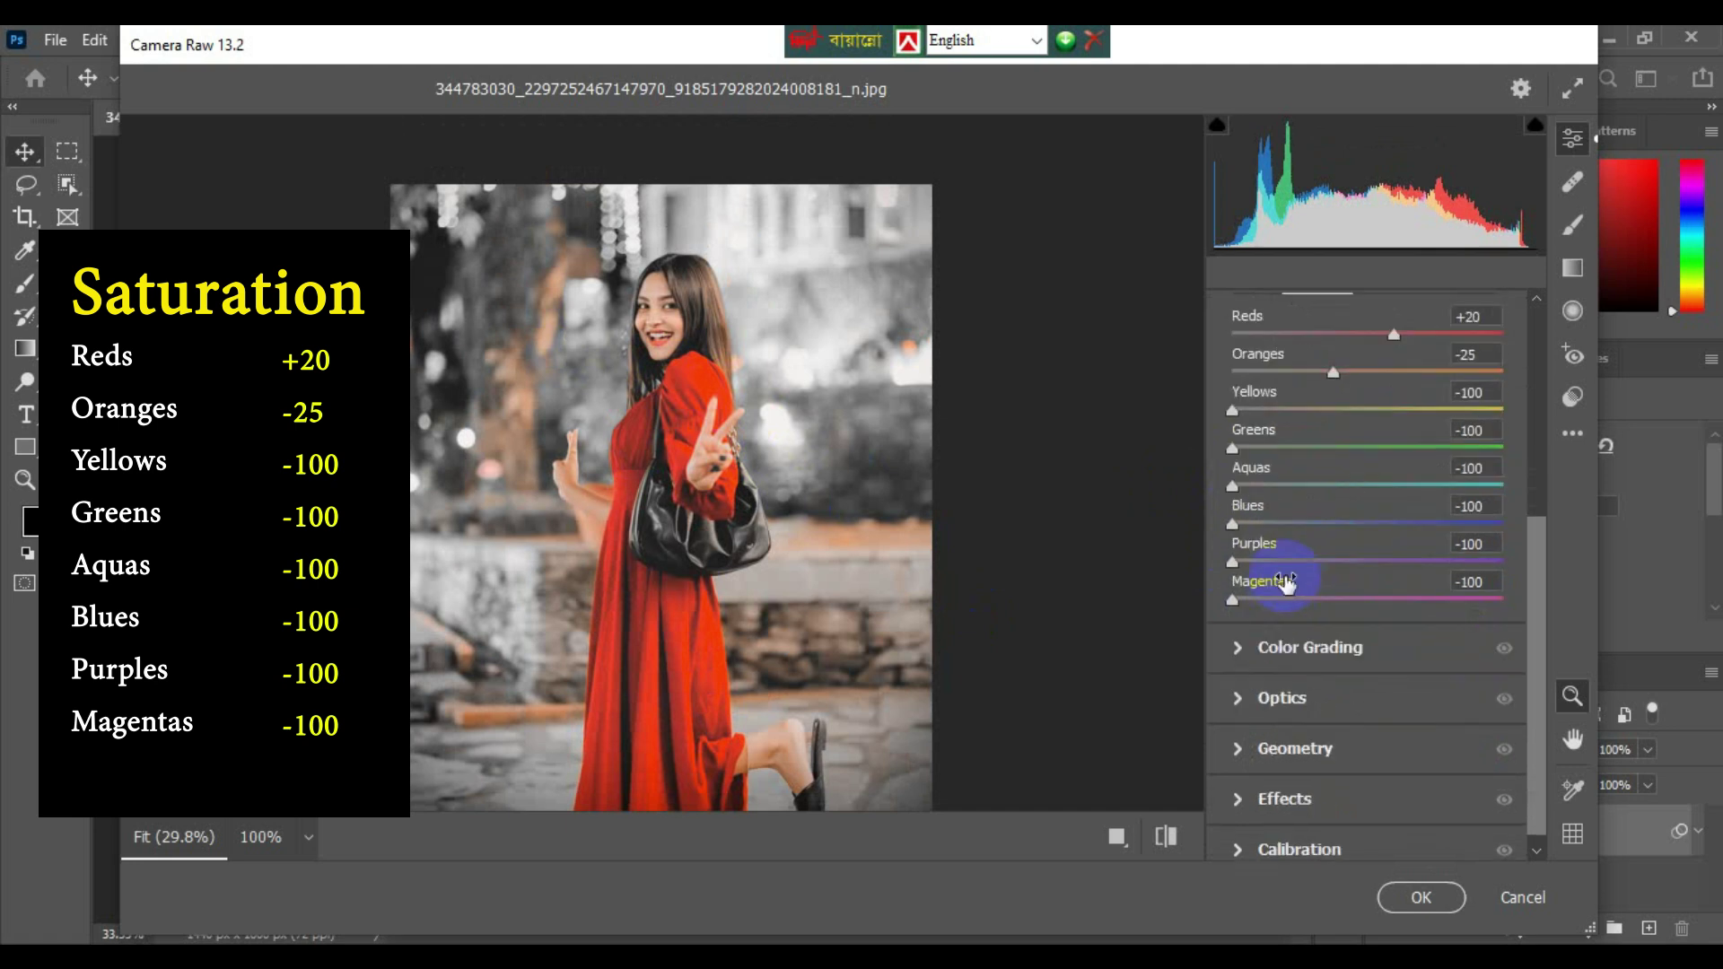
{"action": "scroll", "coordinate": [1286, 583], "scroll_direction": "down", "scroll_amount": 1}
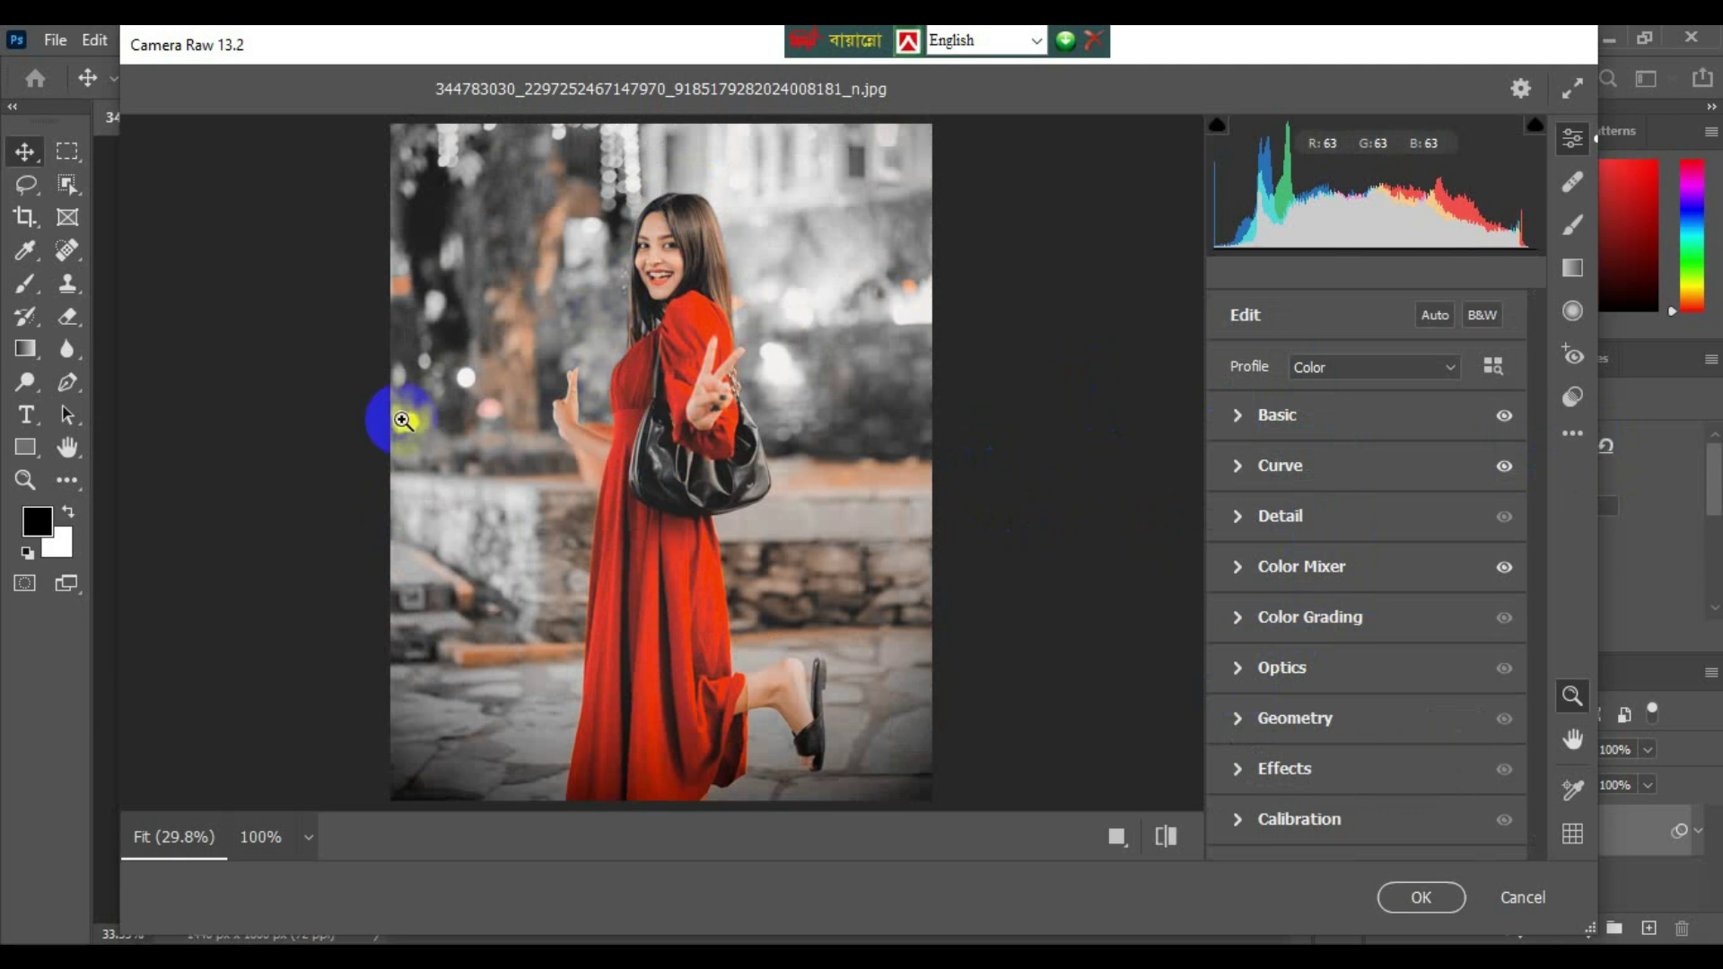
Save the current adjustments as preset P-1 in a new preset group named Personal, and apply the Camera Raw filter to the portrait
{"action": "left_click", "coordinate": [1572, 439]}
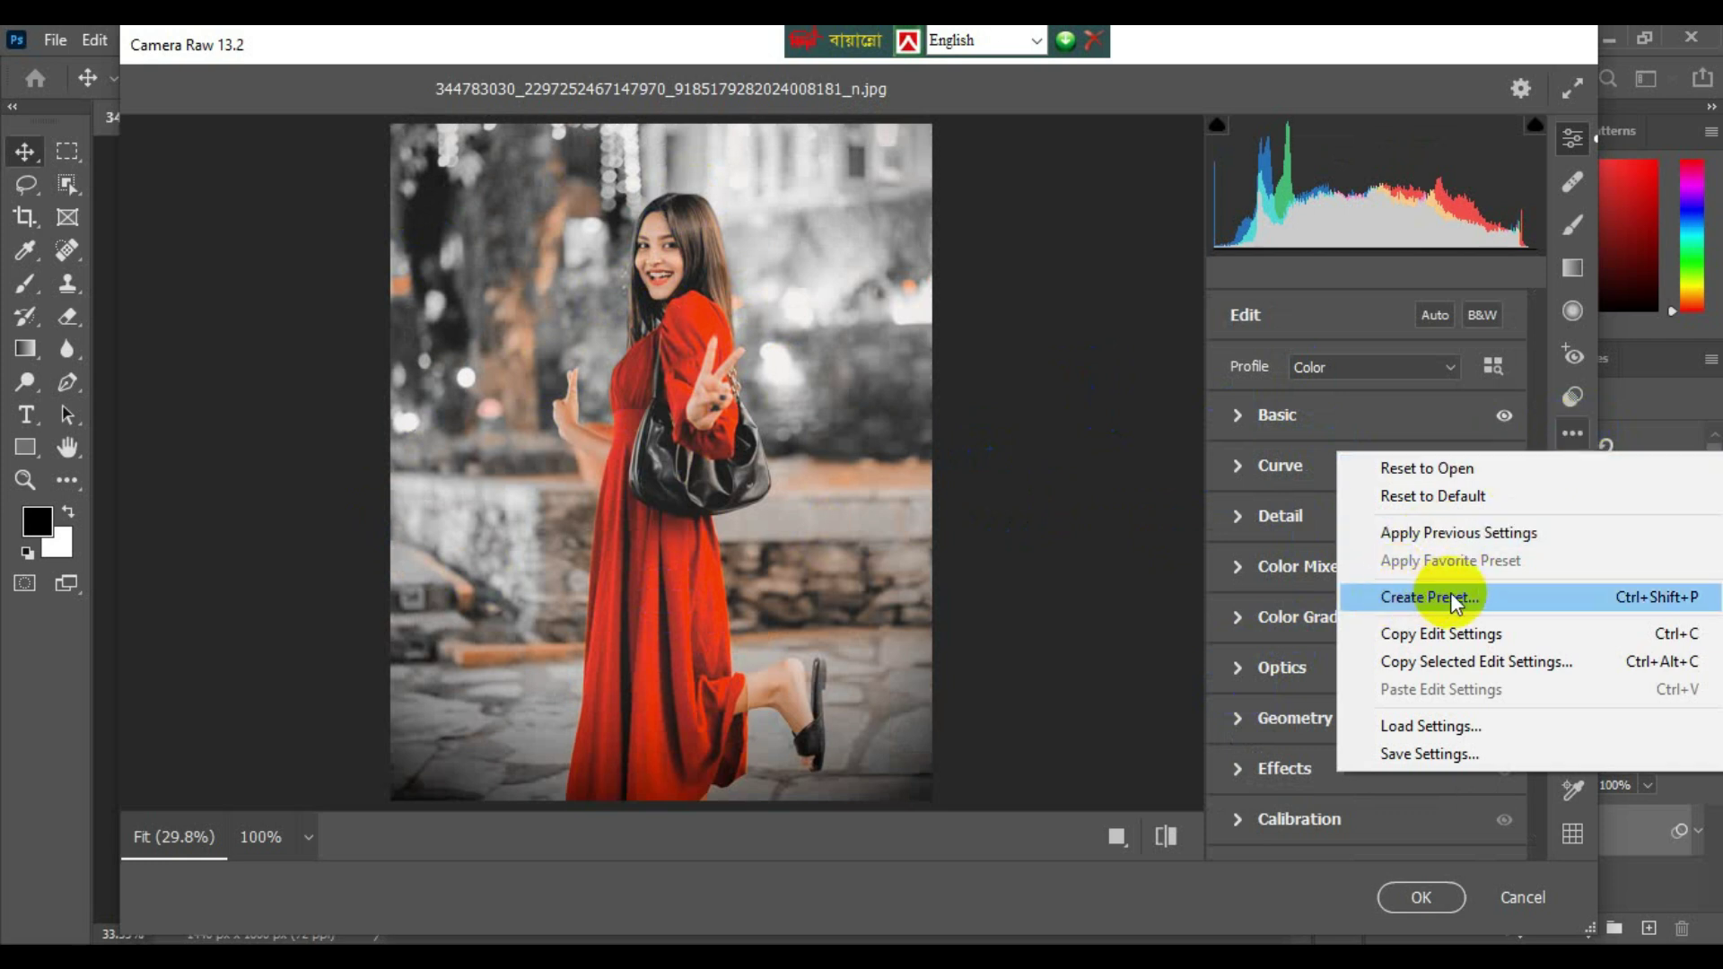
{"action": "left_click", "coordinate": [1403, 596]}
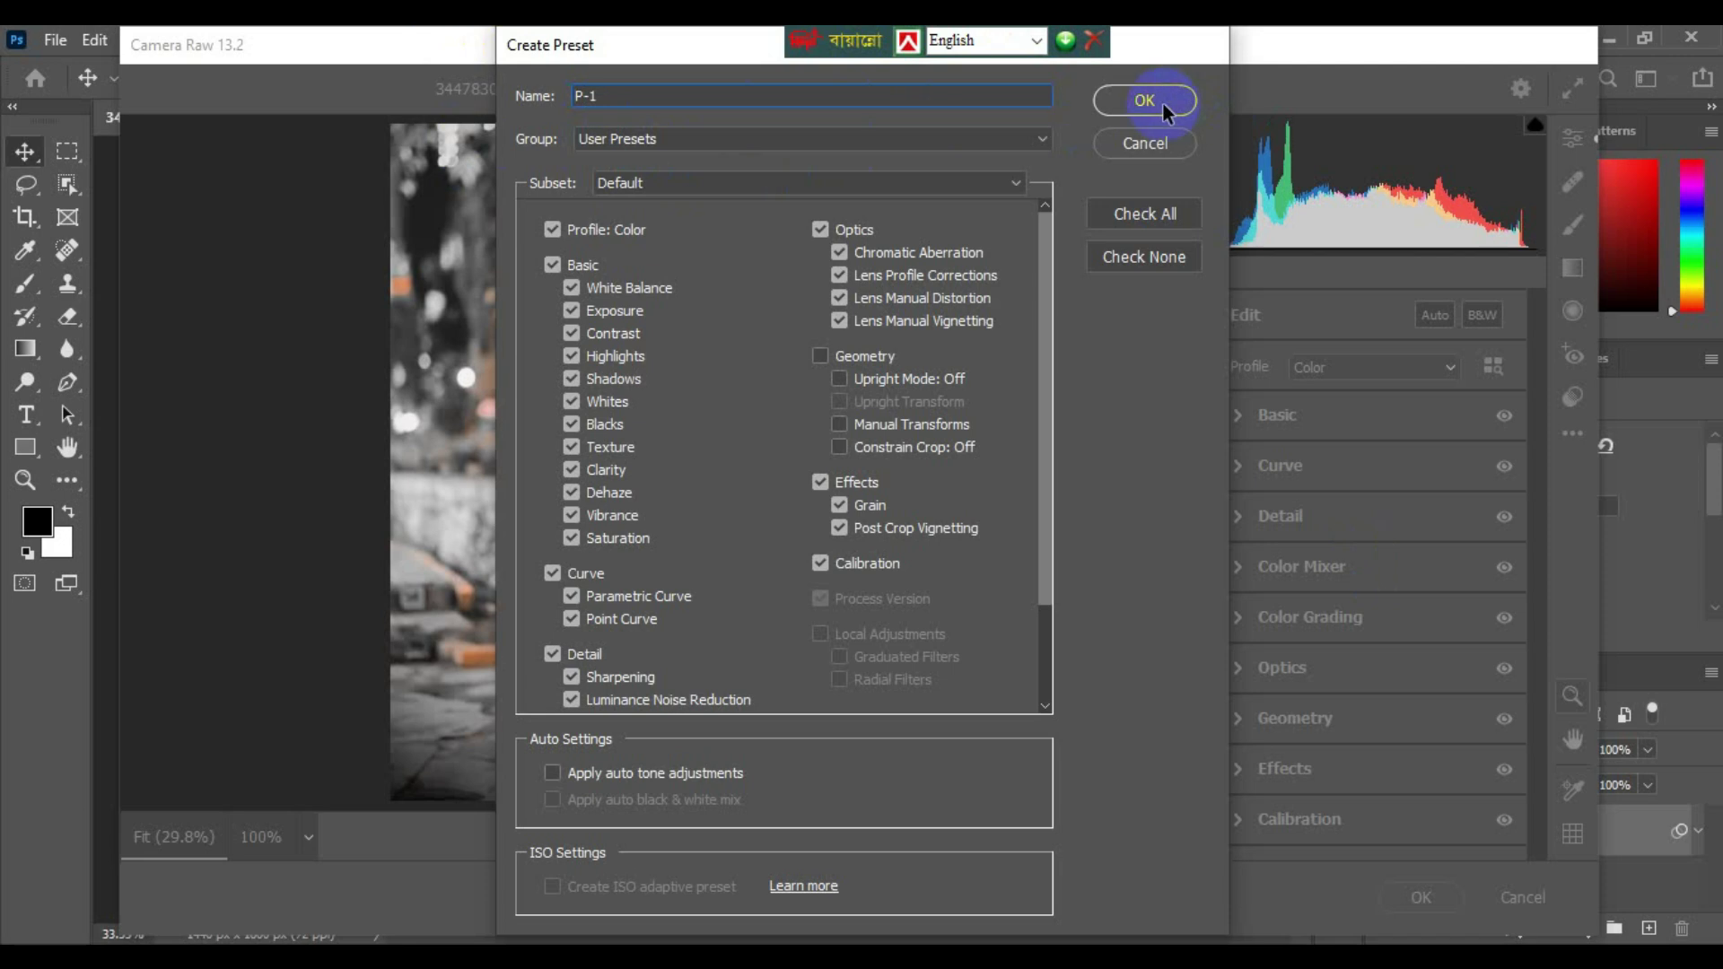
{"action": "left_click", "coordinate": [933, 140]}
{"action": "left_click", "coordinate": [625, 240]}
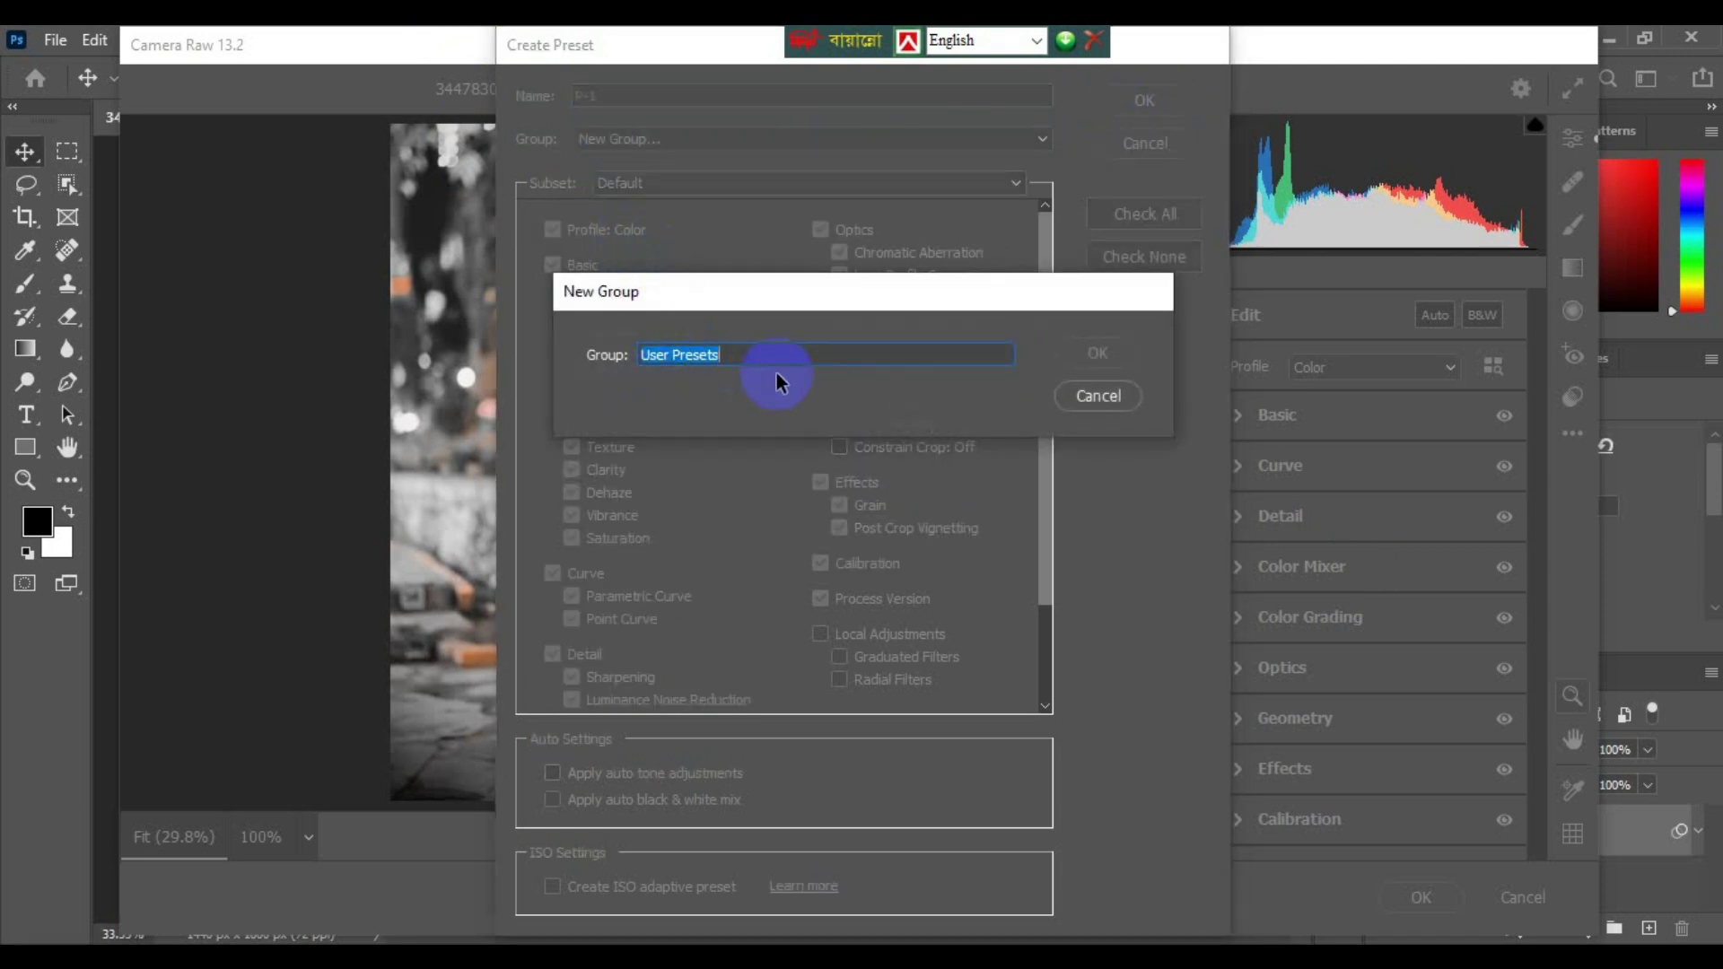
{"action": "type", "text": "Personal"}
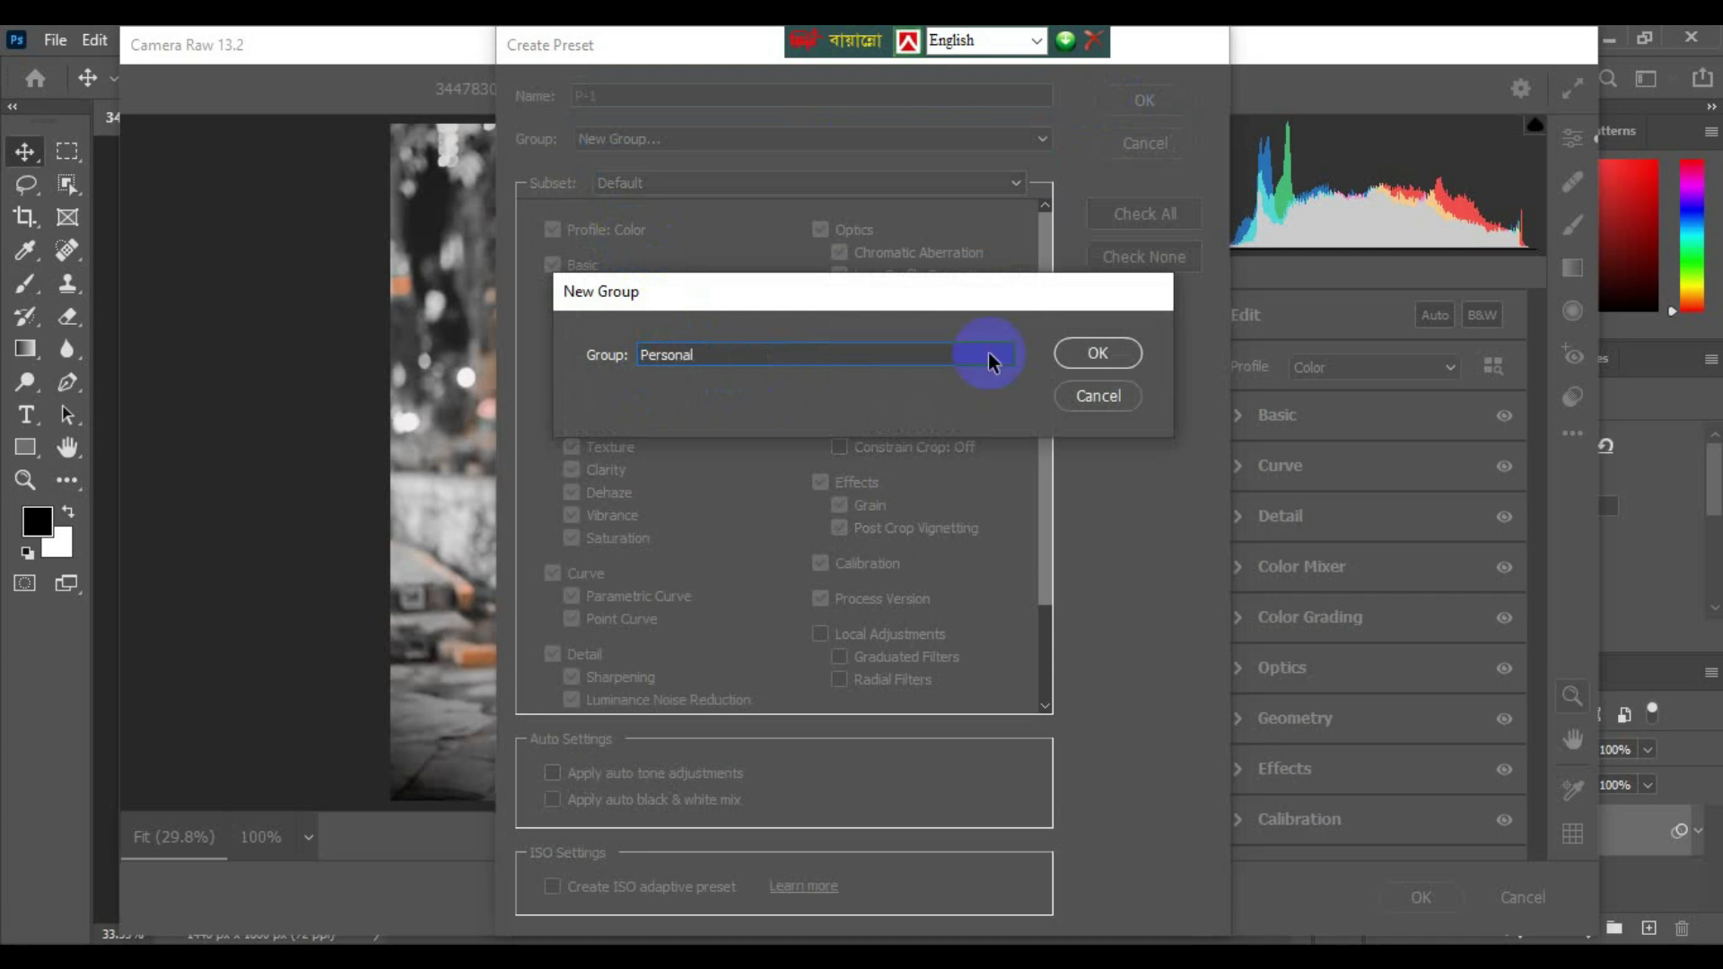
{"action": "left_click", "coordinate": [1083, 350]}
{"action": "left_click", "coordinate": [1140, 101]}
{"action": "left_click", "coordinate": [1419, 896]}
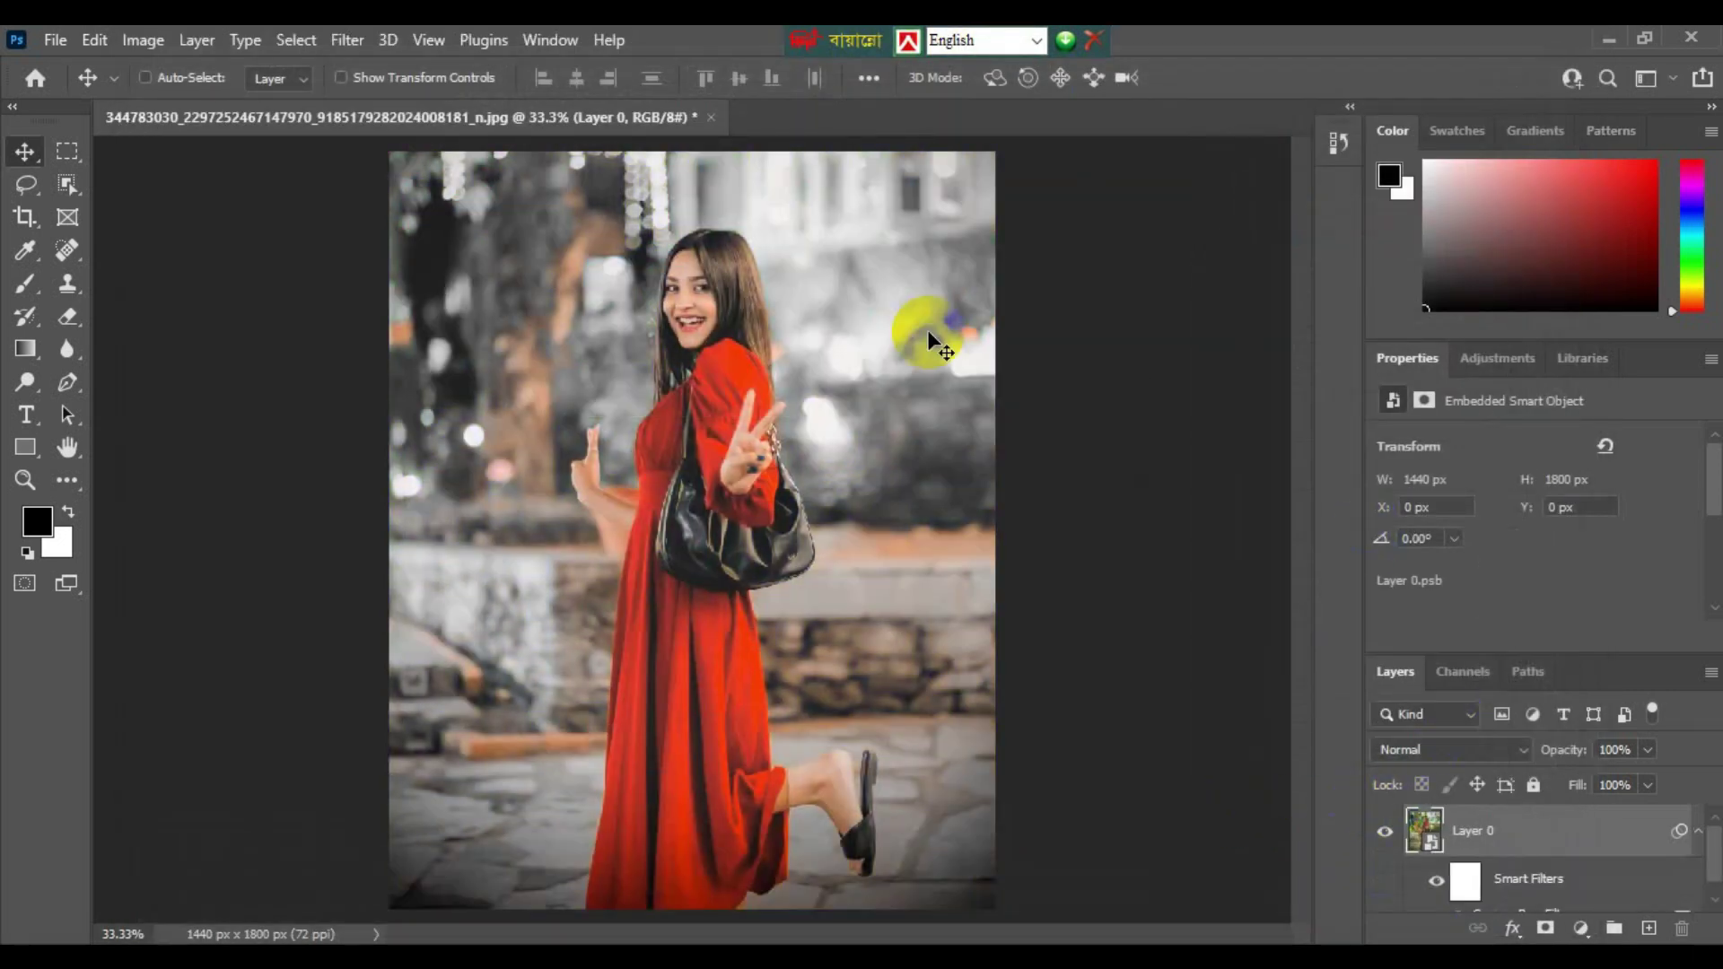
Open output.png from the desktop and convert its Background layer to a smart object
{"action": "left_click", "coordinate": [56, 41]}
{"action": "left_click", "coordinate": [72, 89]}
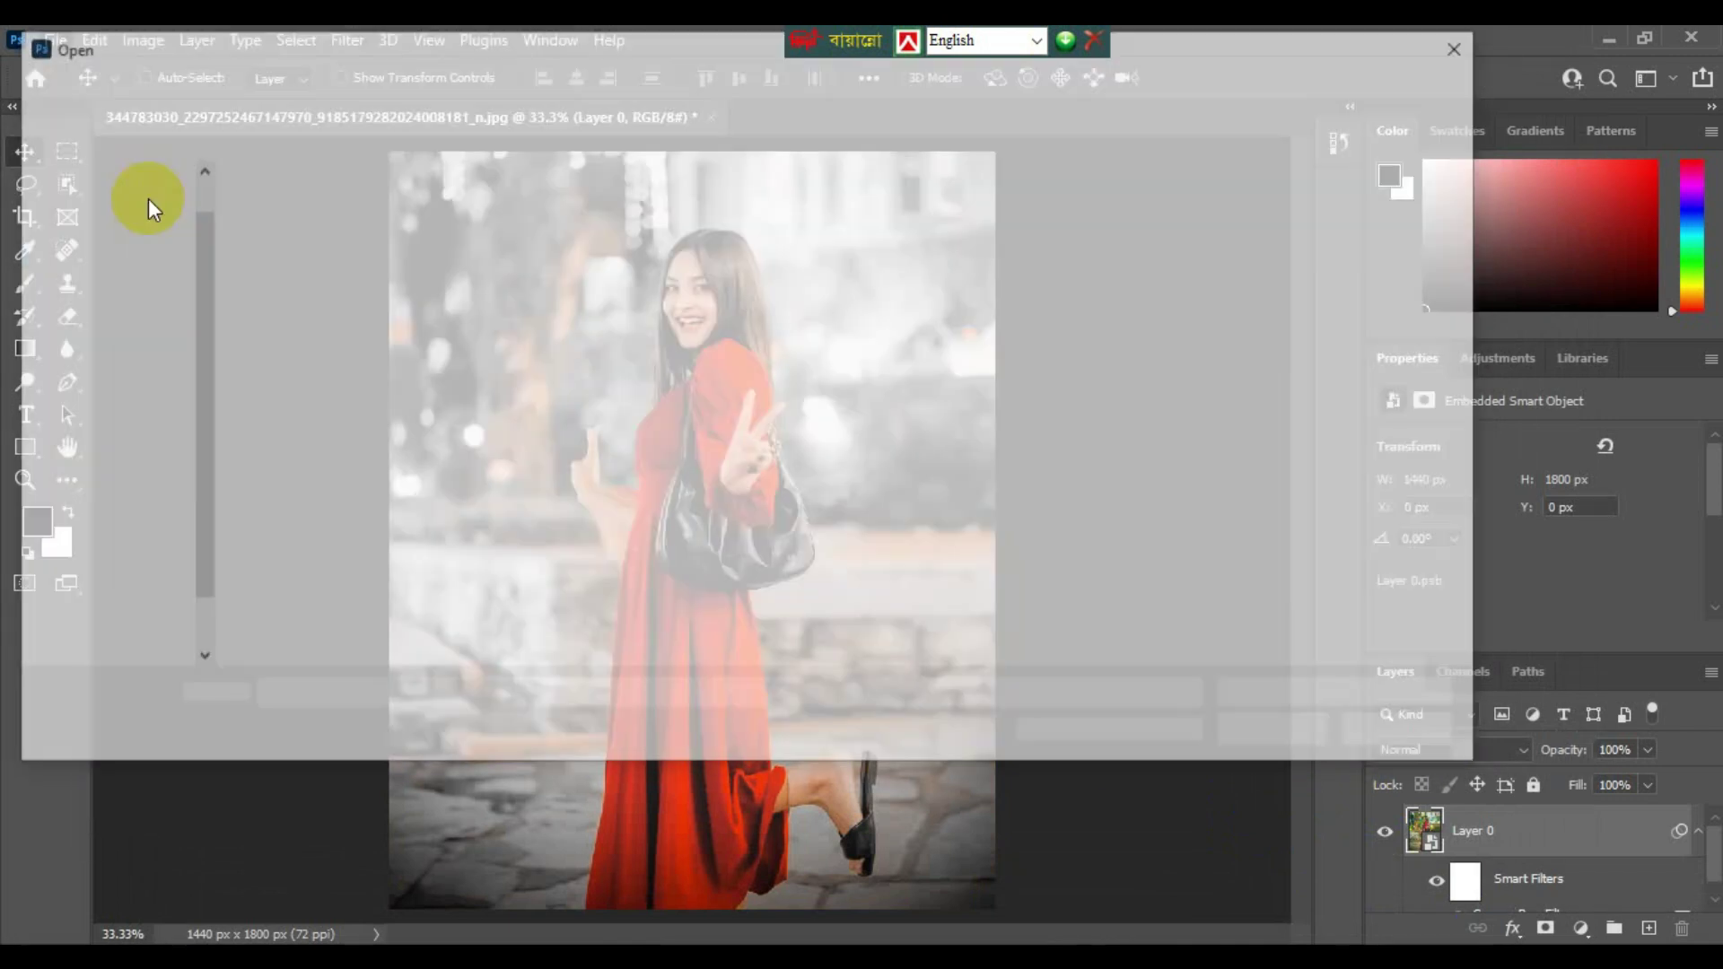
{"action": "left_click", "coordinate": [852, 421]}
{"action": "left_click", "coordinate": [1269, 733]}
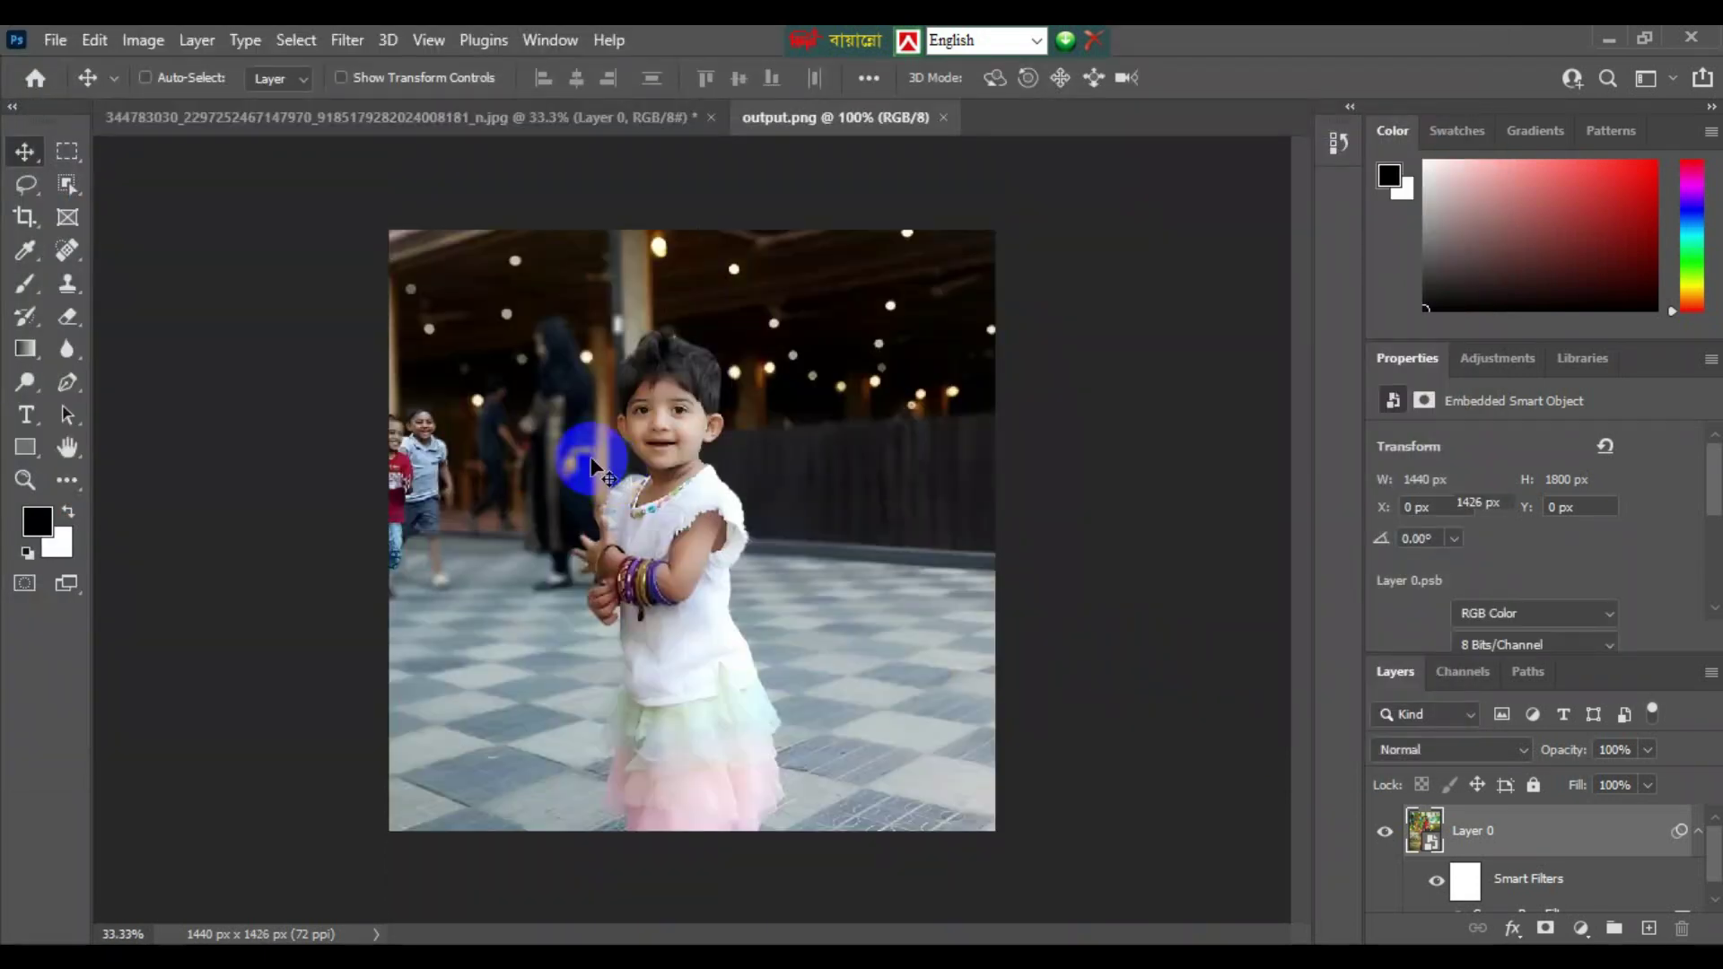
{"action": "key", "text": "ctrl+plus"}
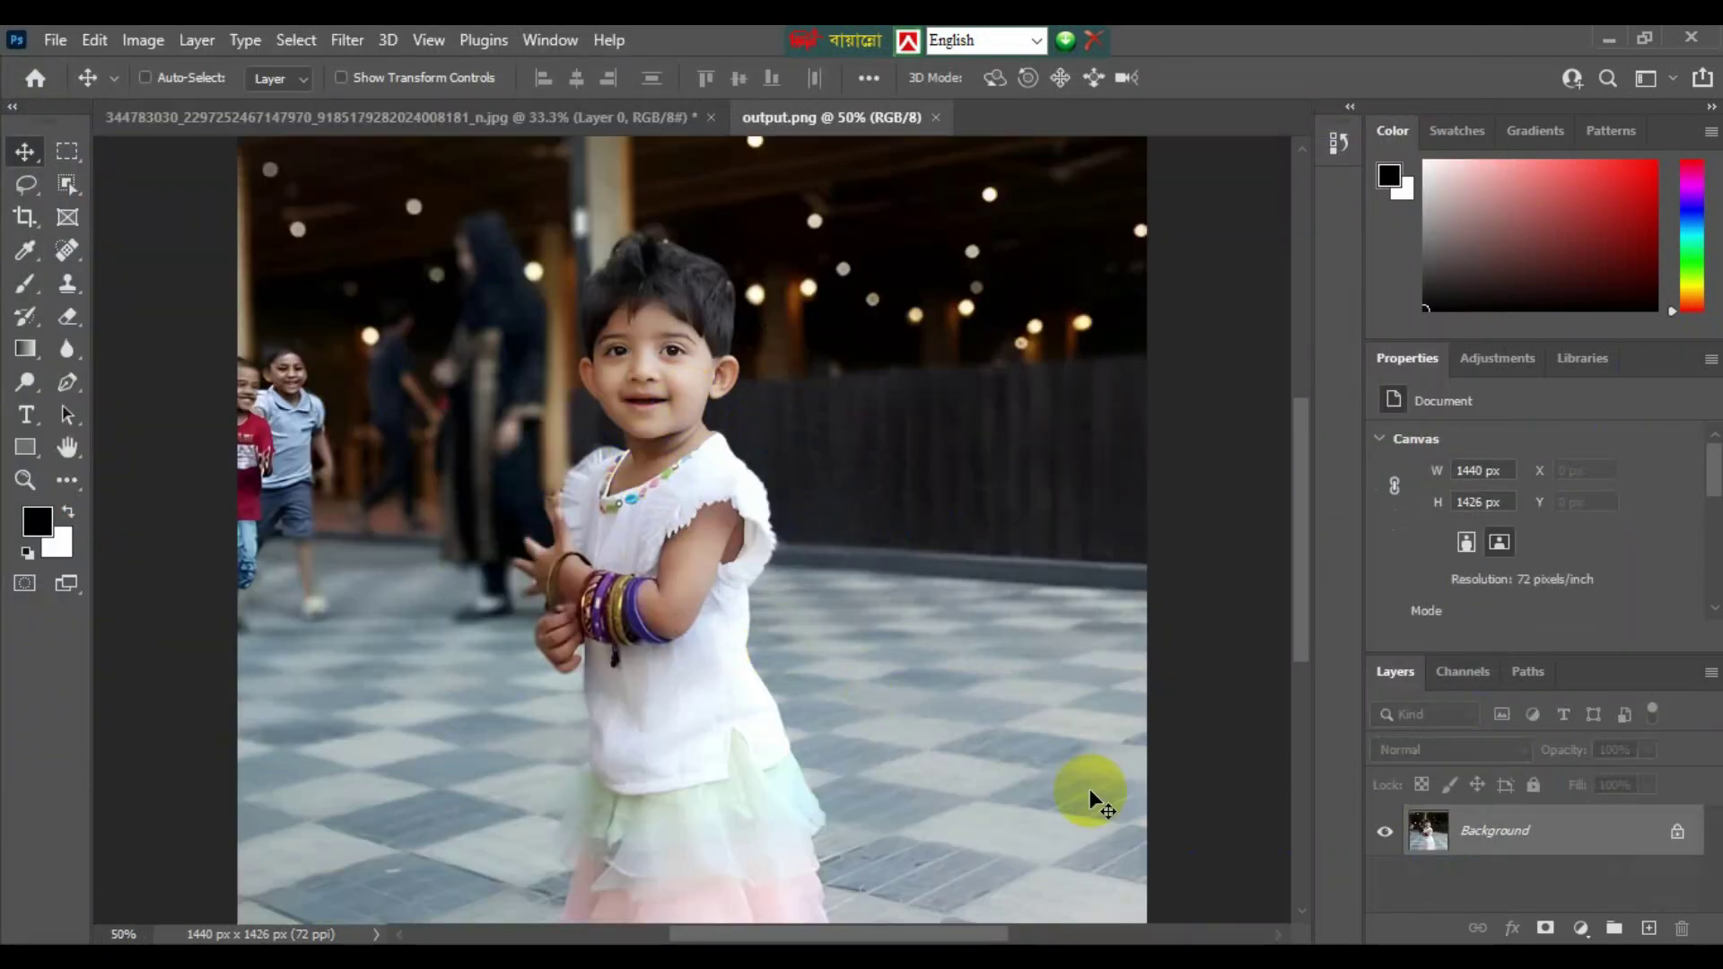
{"action": "right_click", "coordinate": [1512, 845]}
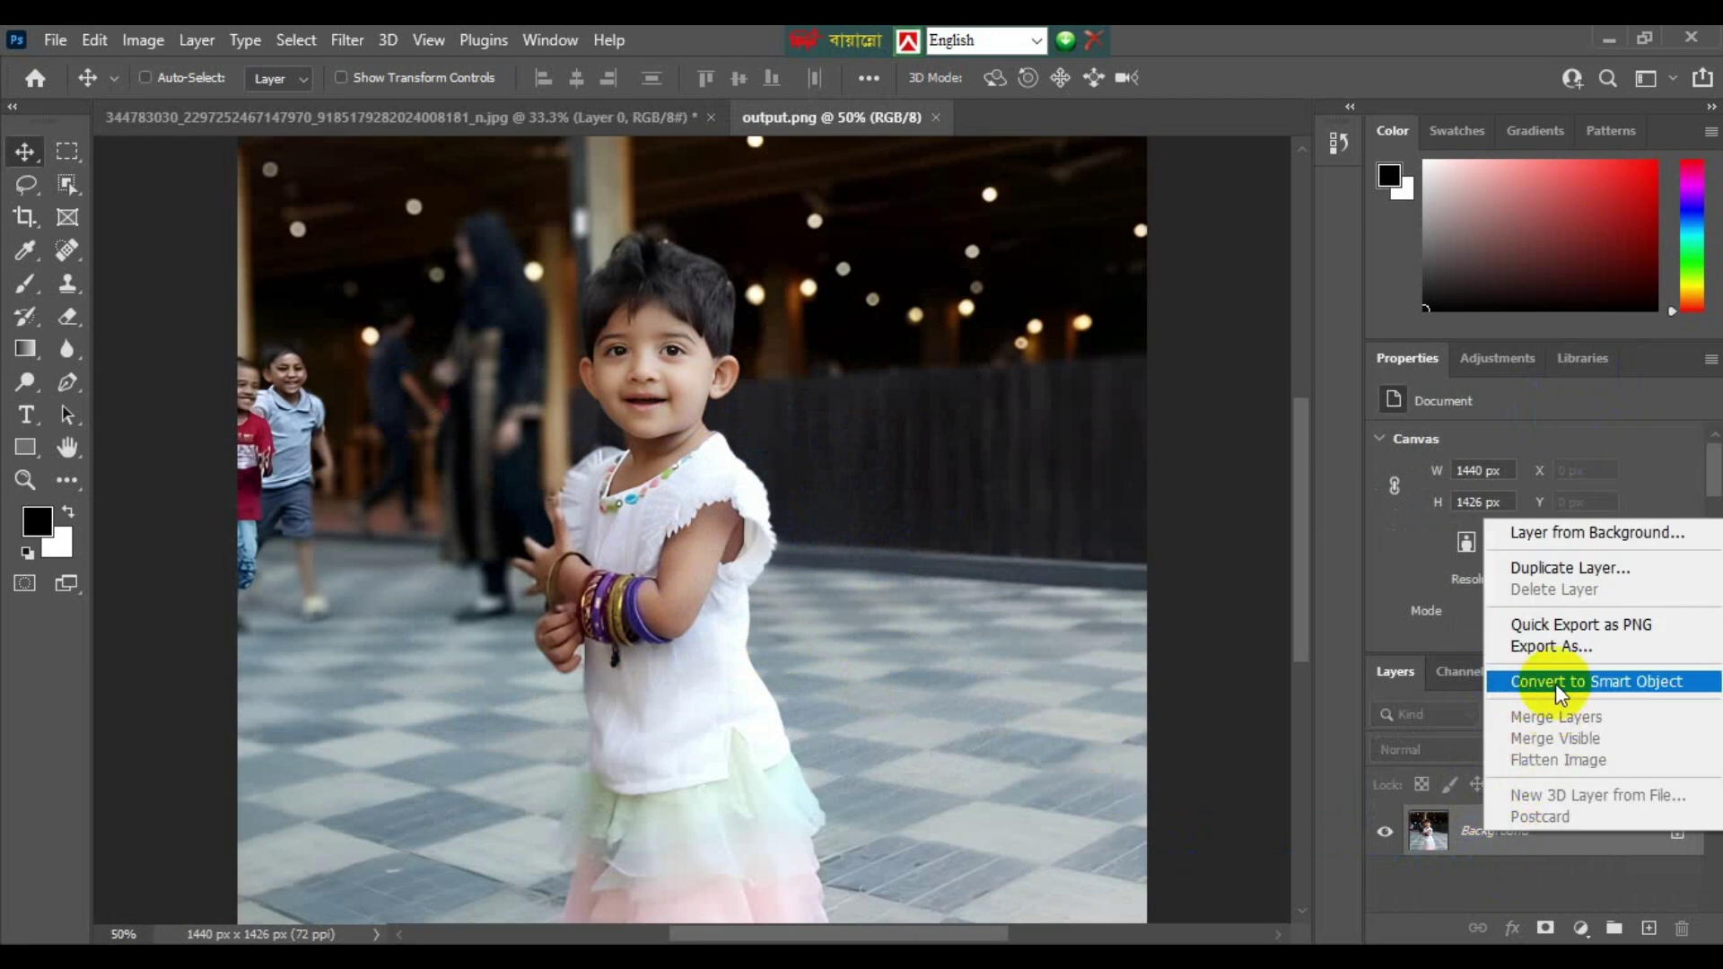
{"action": "left_click", "coordinate": [1595, 682]}
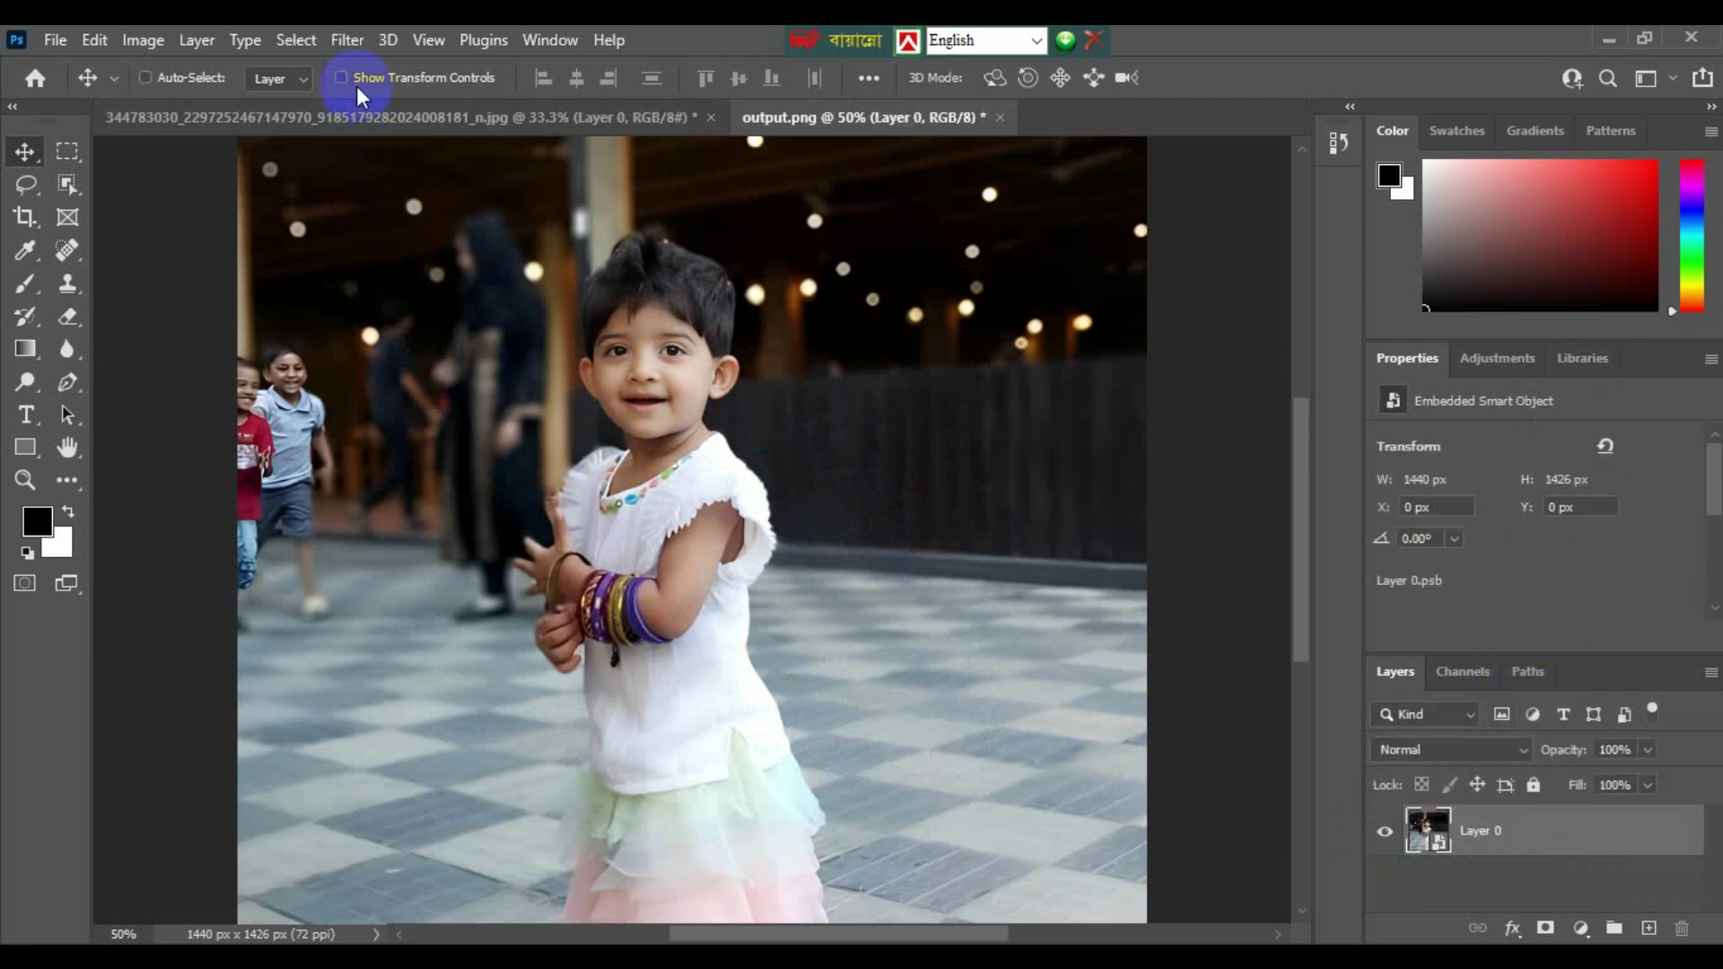
Start the Camera Raw filter on the child's photo and apply preset P-1 from the Personal group
{"action": "left_click", "coordinate": [347, 41]}
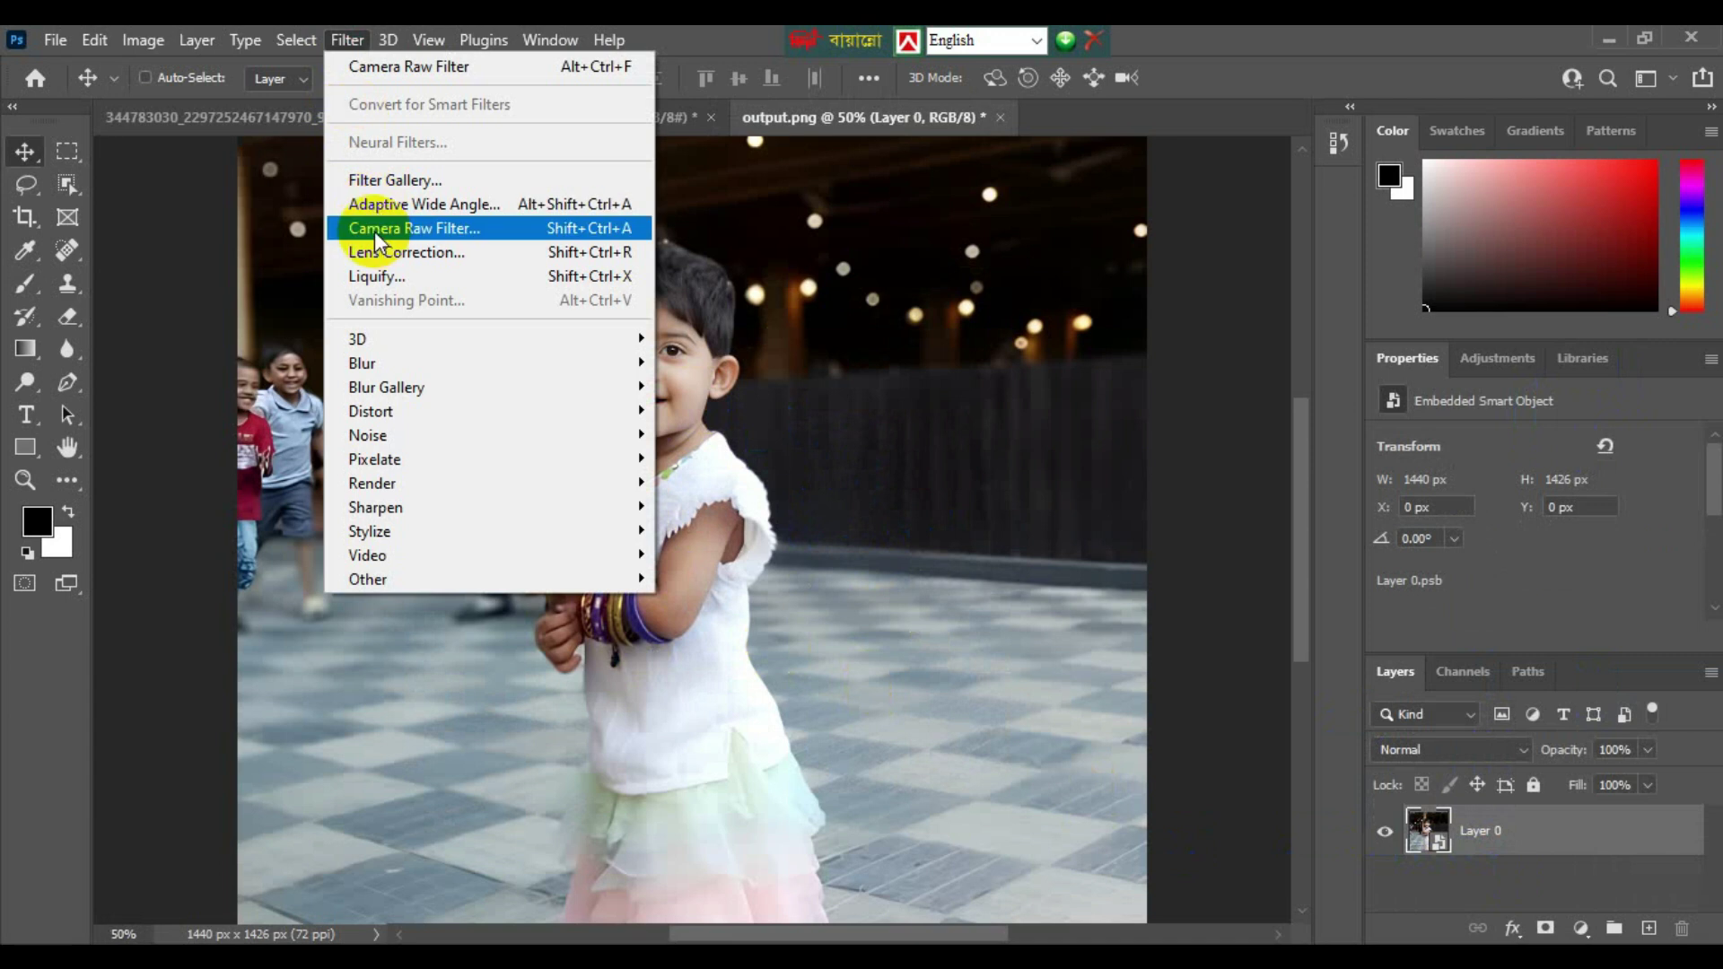
{"action": "left_click", "coordinate": [429, 235]}
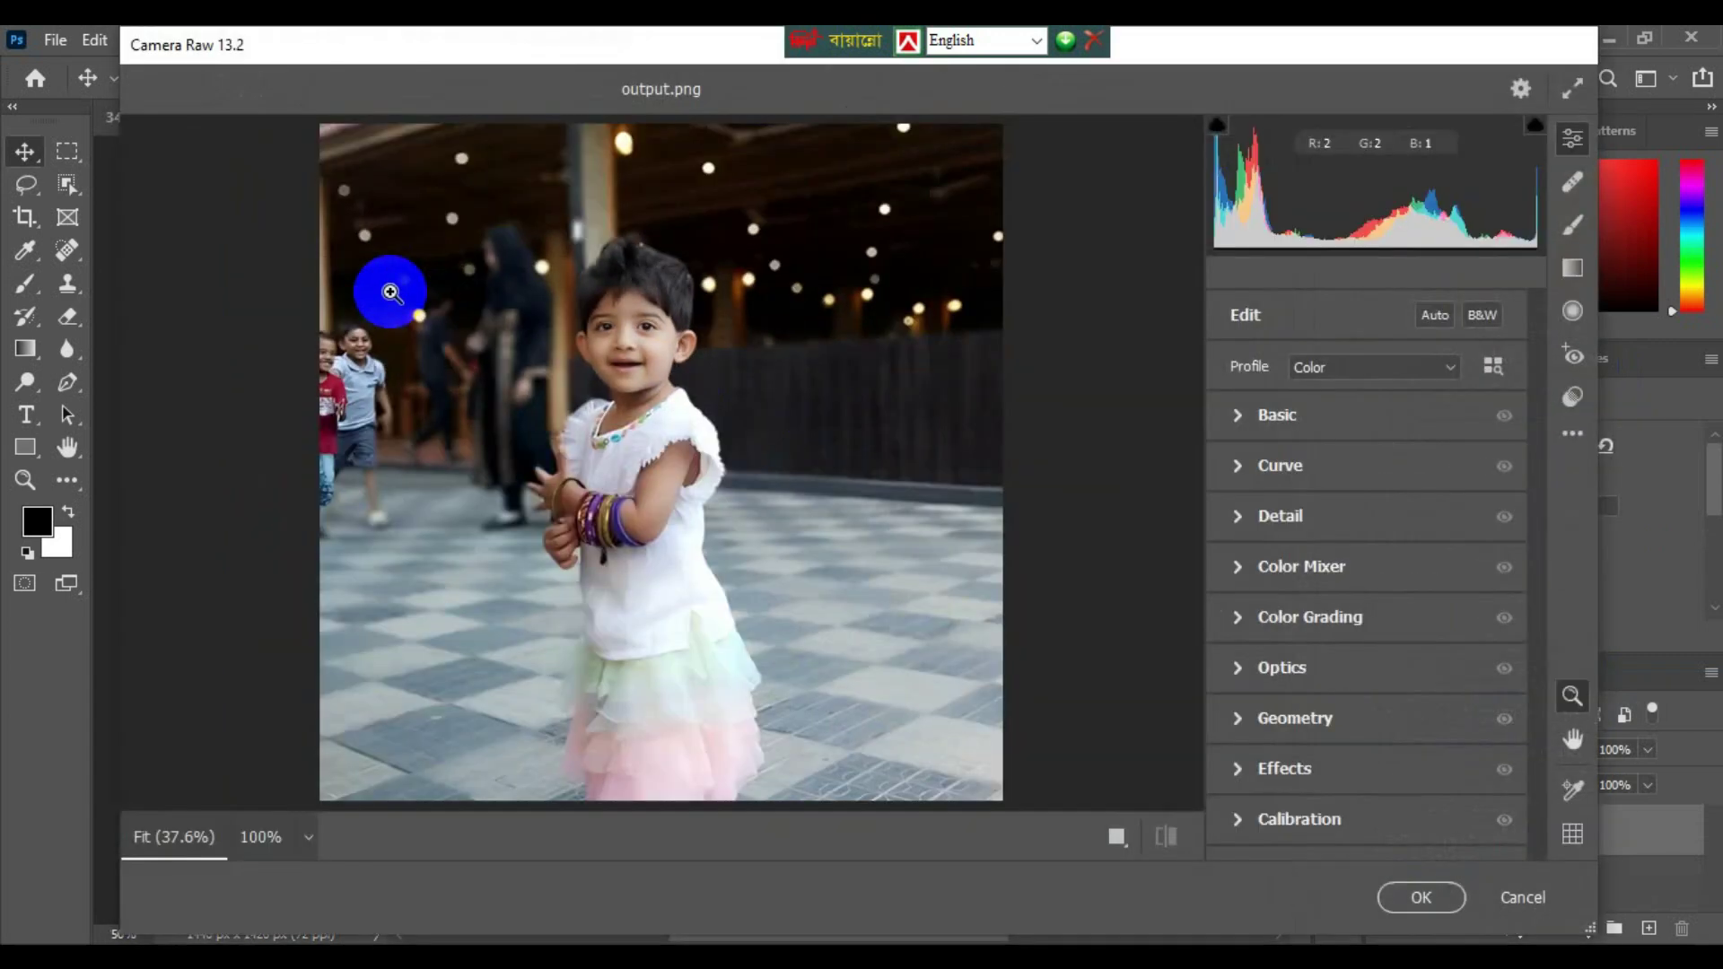
{"action": "left_click", "coordinate": [1573, 404]}
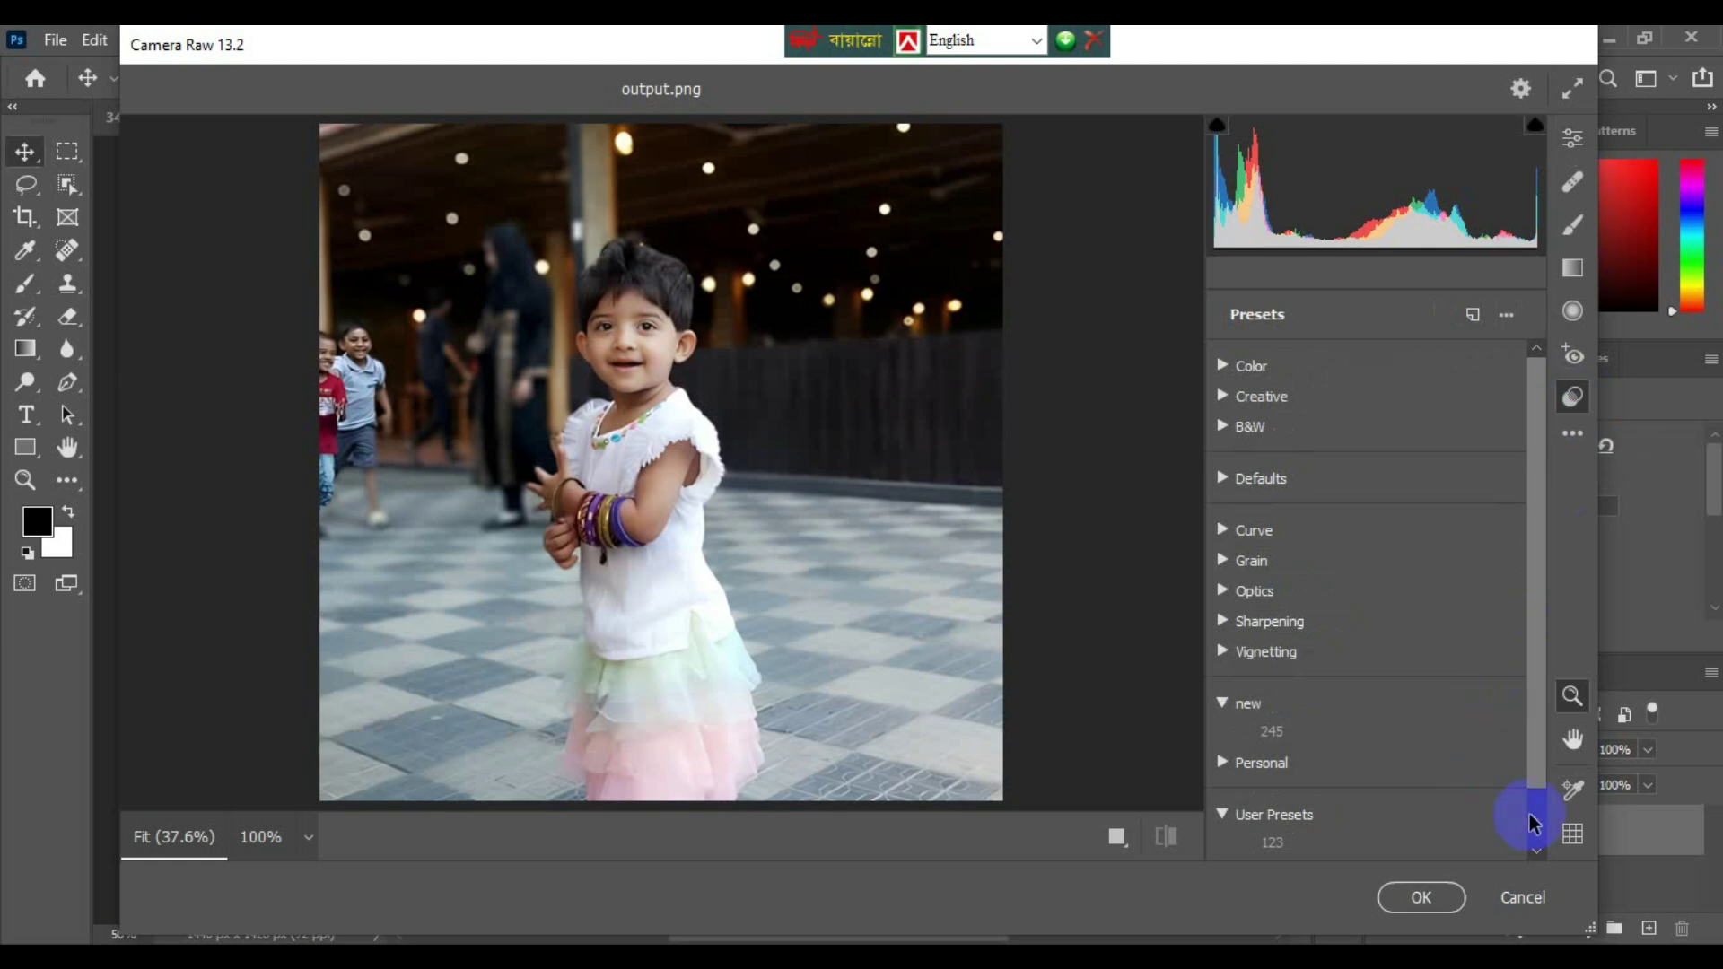
{"action": "scroll", "coordinate": [1495, 773], "scroll_direction": "down", "scroll_amount": 2}
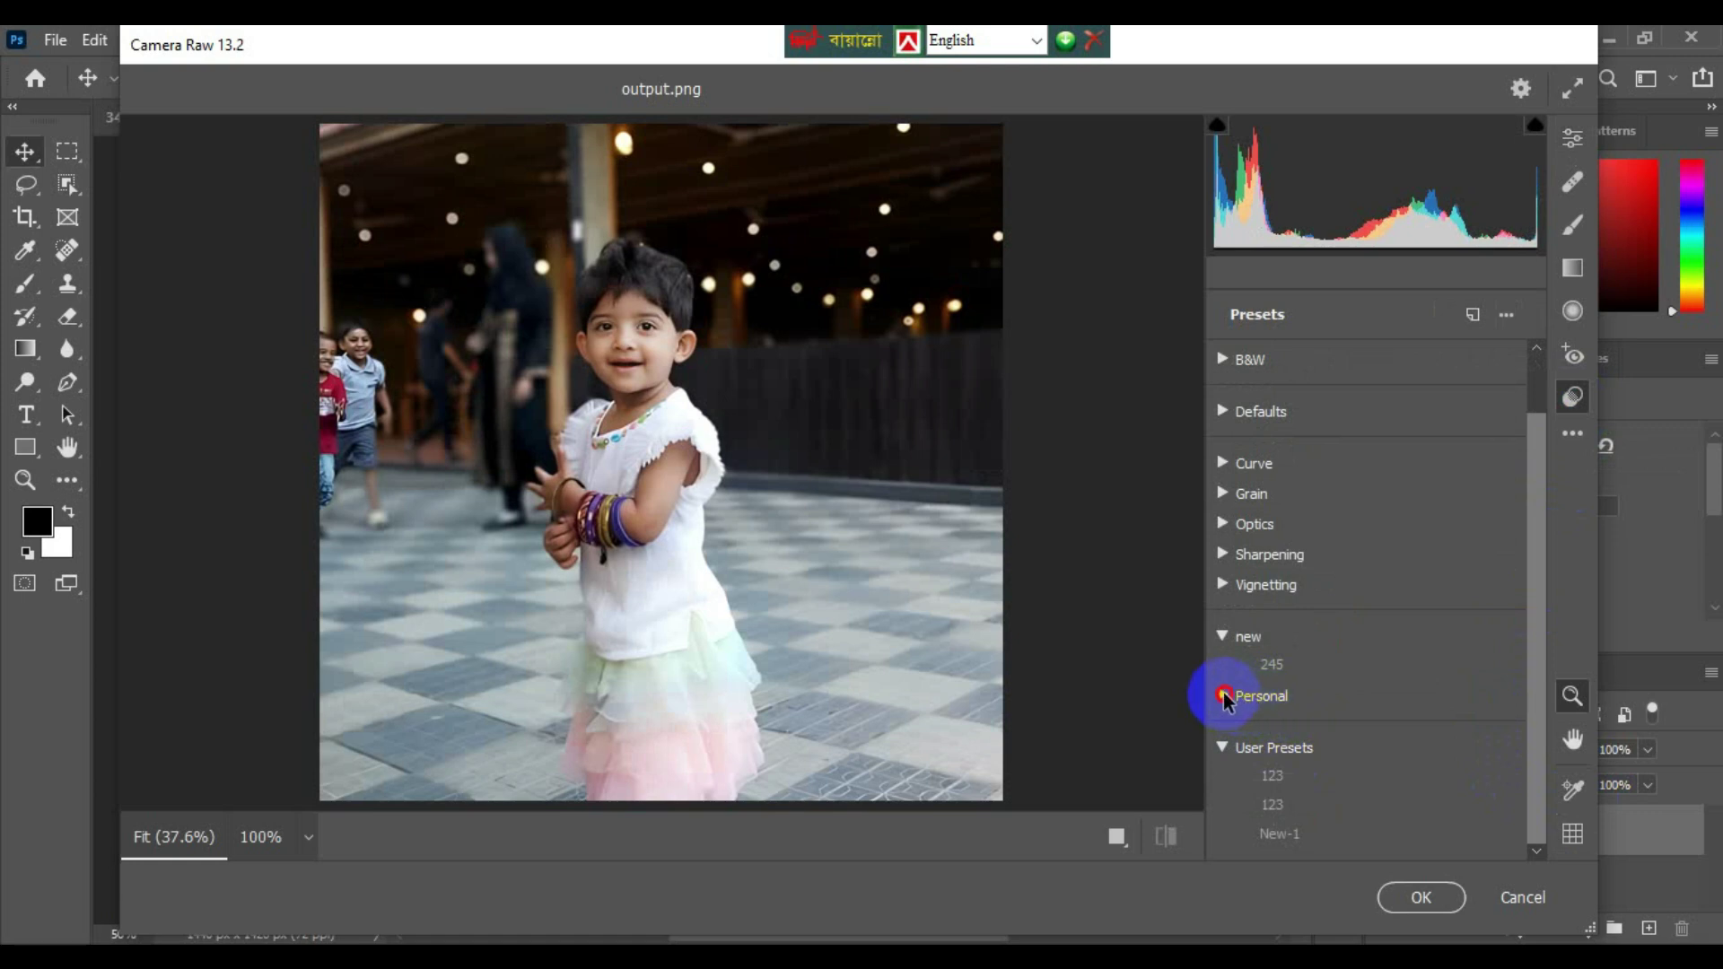
{"action": "left_click", "coordinate": [1224, 692]}
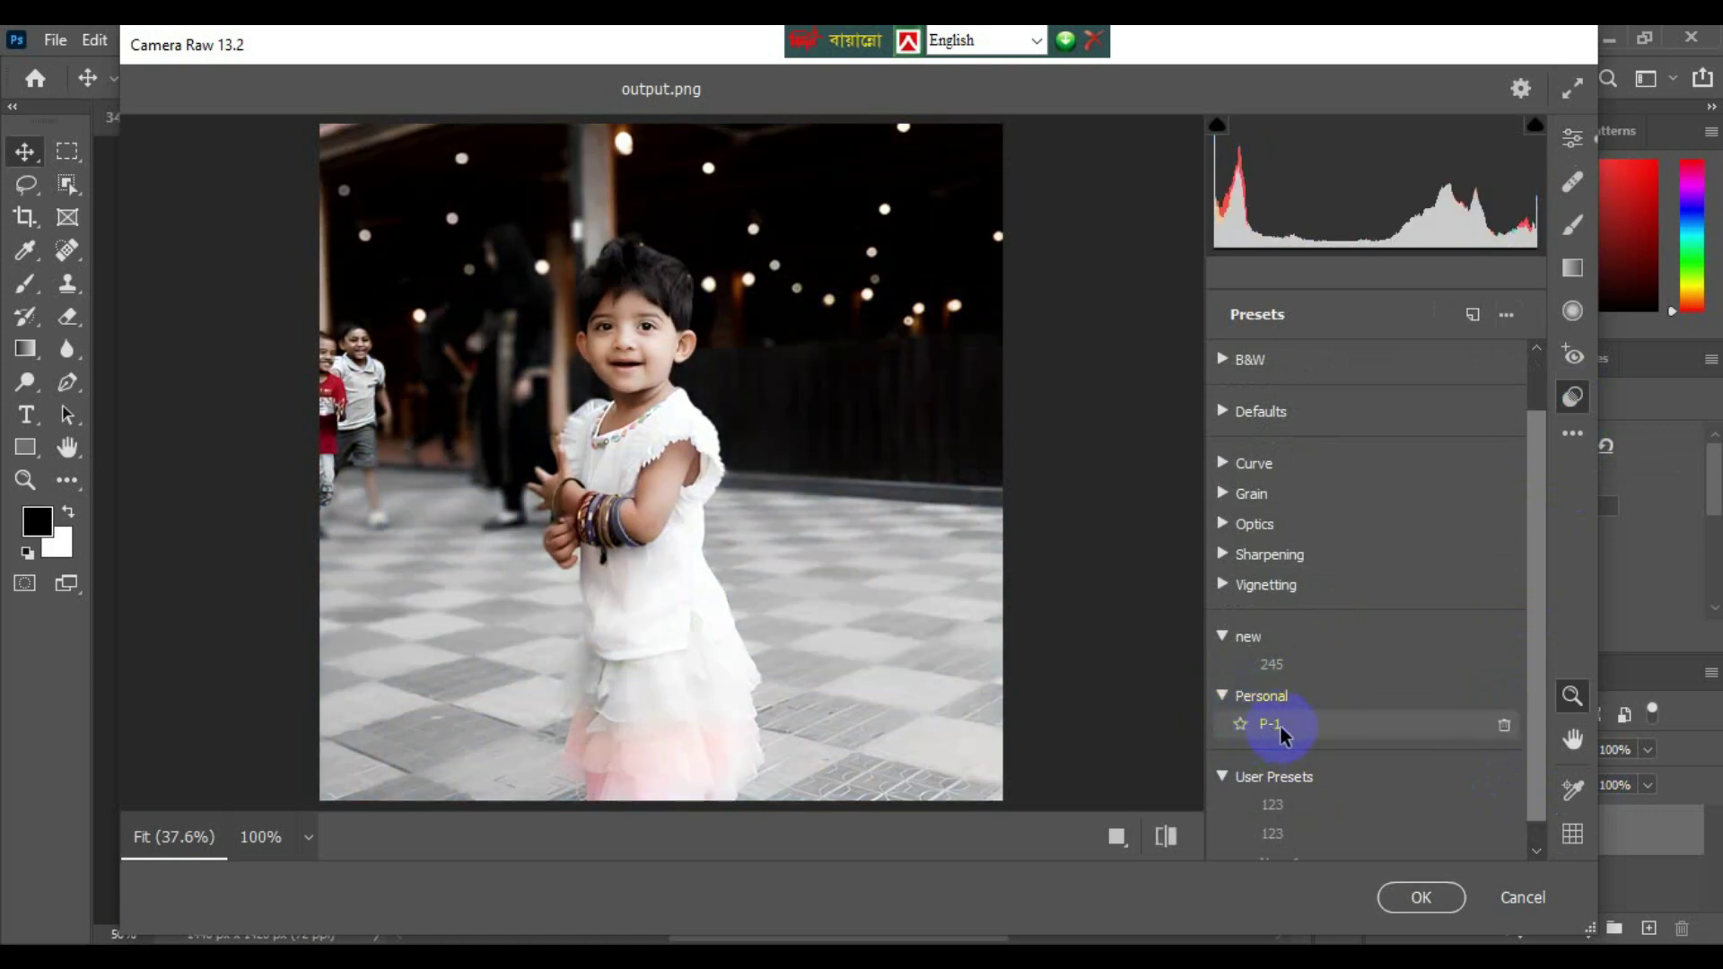
{"action": "left_click", "coordinate": [1280, 729]}
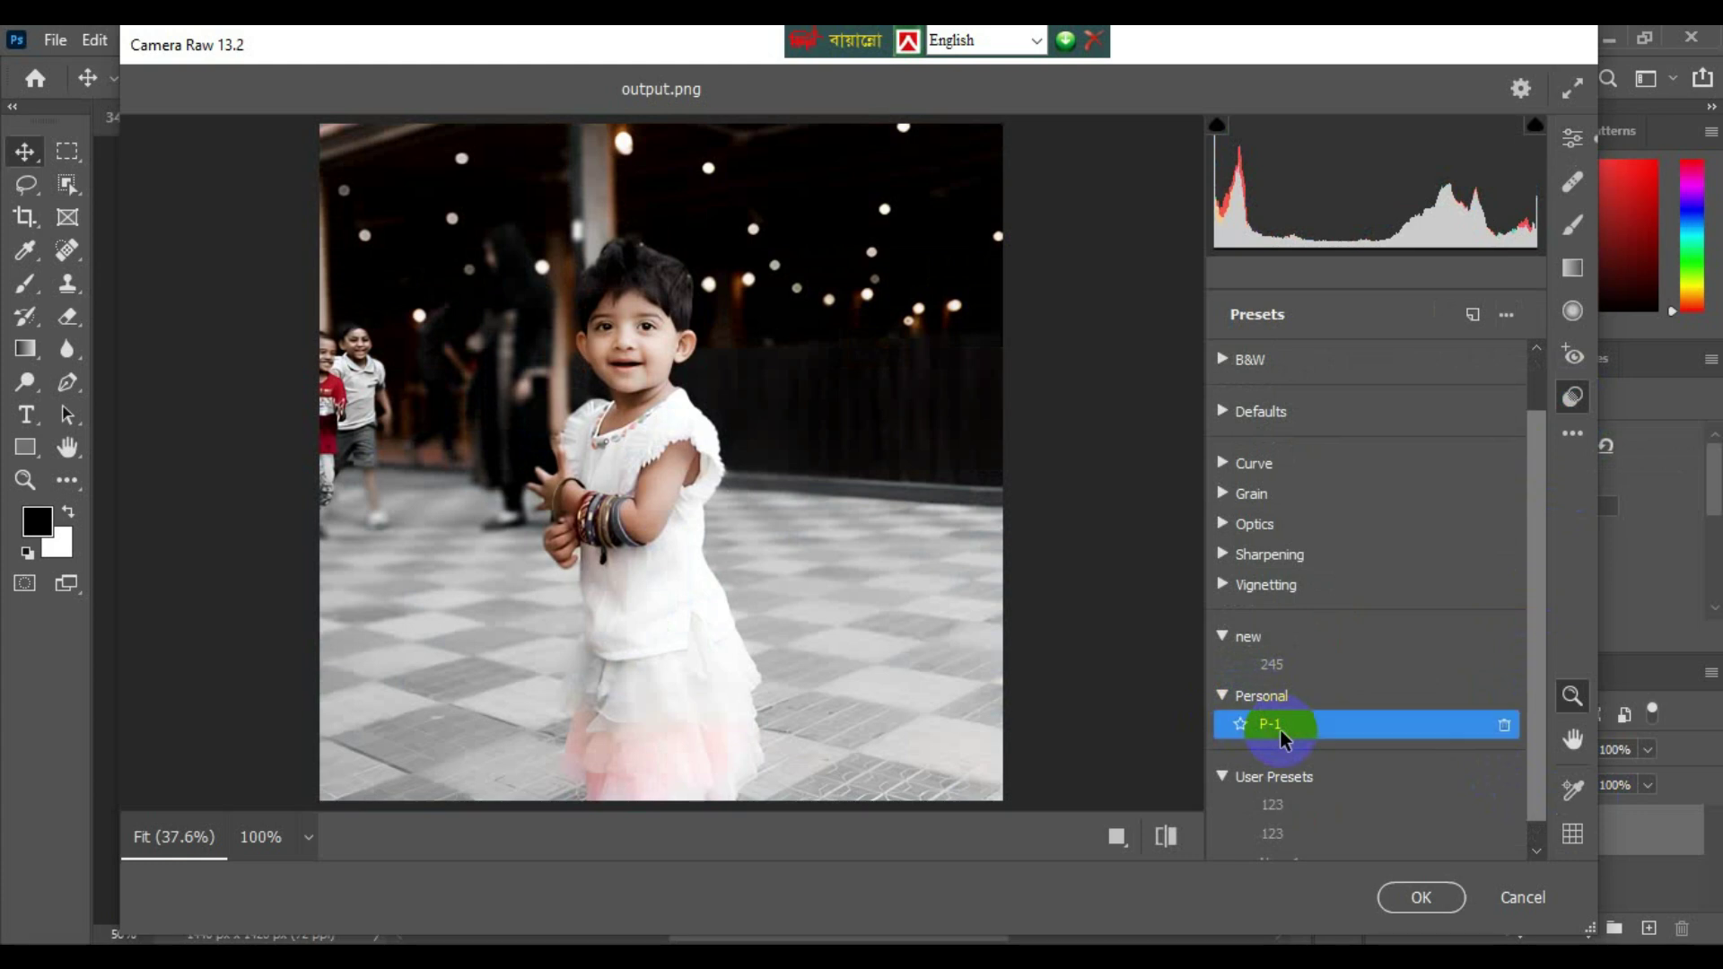
Compare the child's photo with its original settings, inspect the face at 100%, and commit the Camera Raw filter
{"action": "left_click", "coordinate": [1167, 838]}
{"action": "left_click", "coordinate": [1167, 838]}
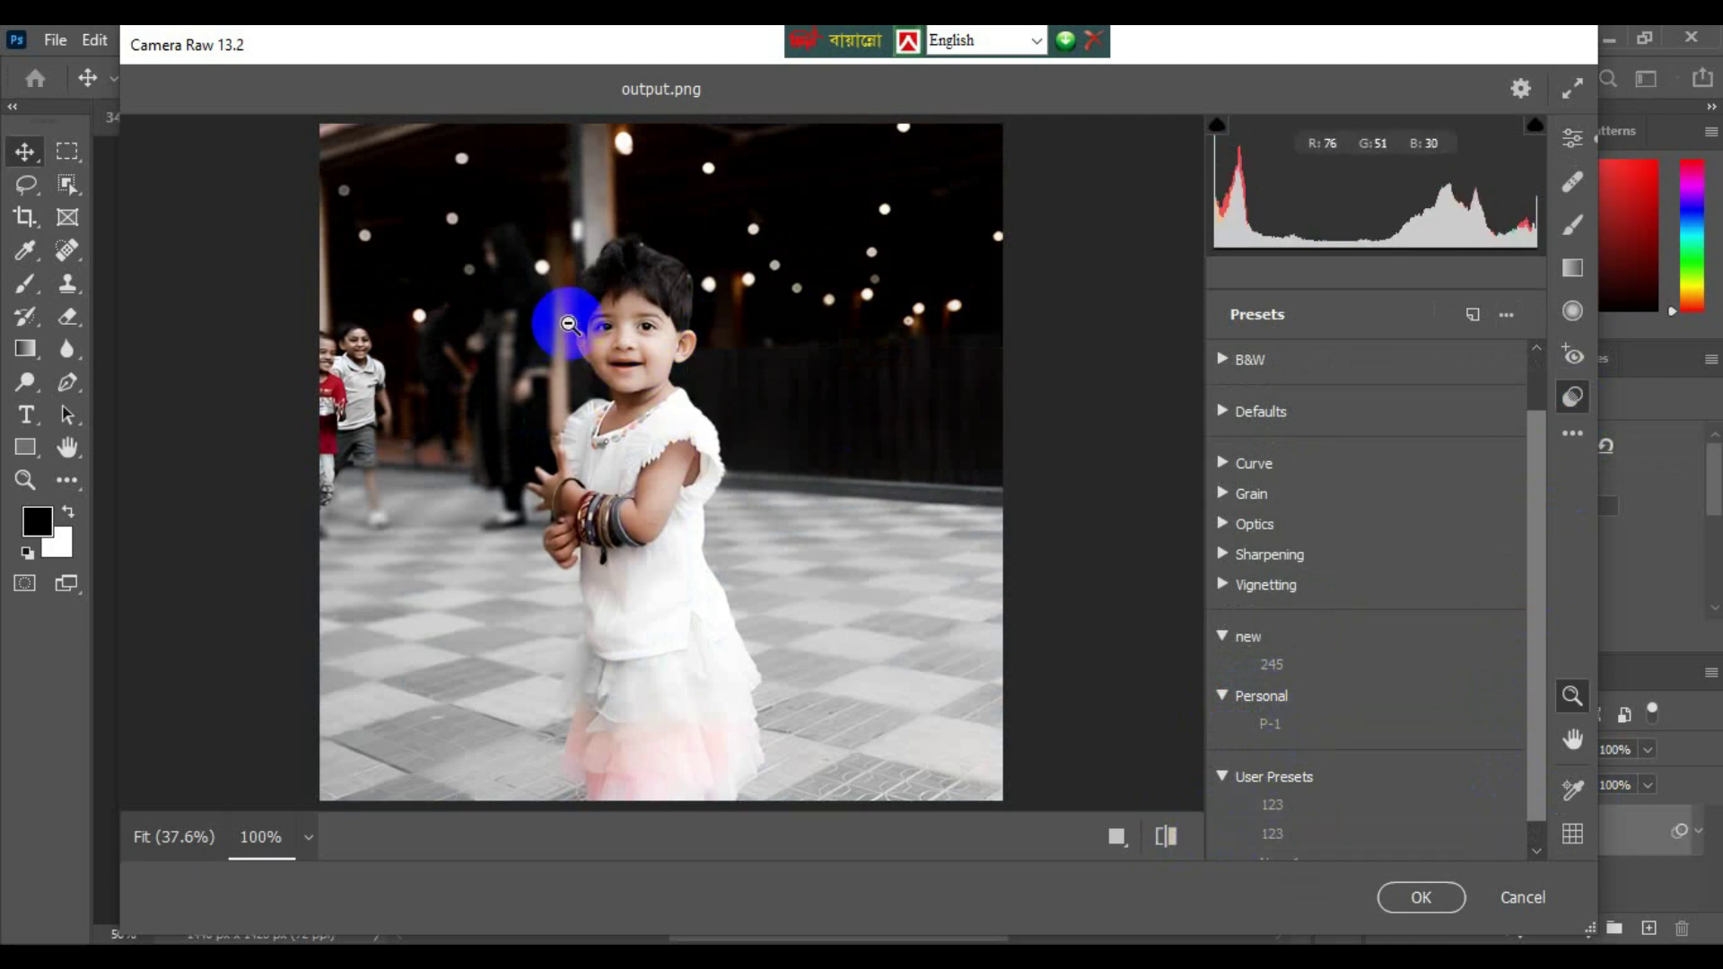
{"action": "left_click", "coordinate": [569, 301]}
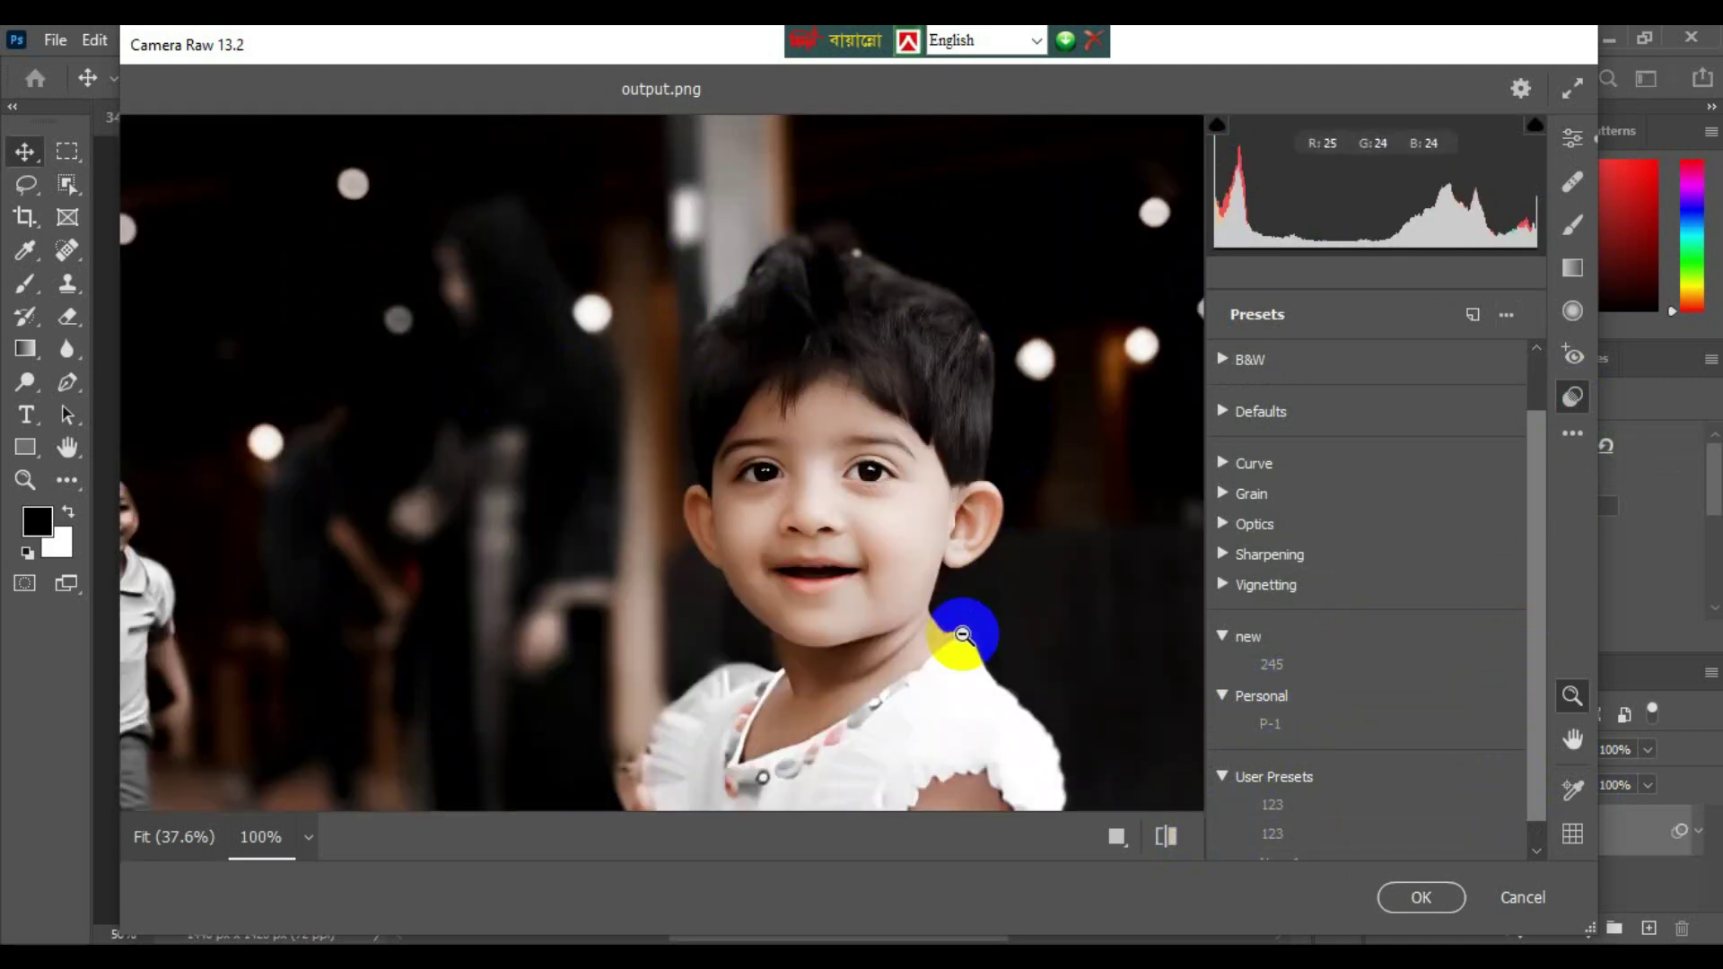
{"action": "left_click", "coordinate": [839, 596]}
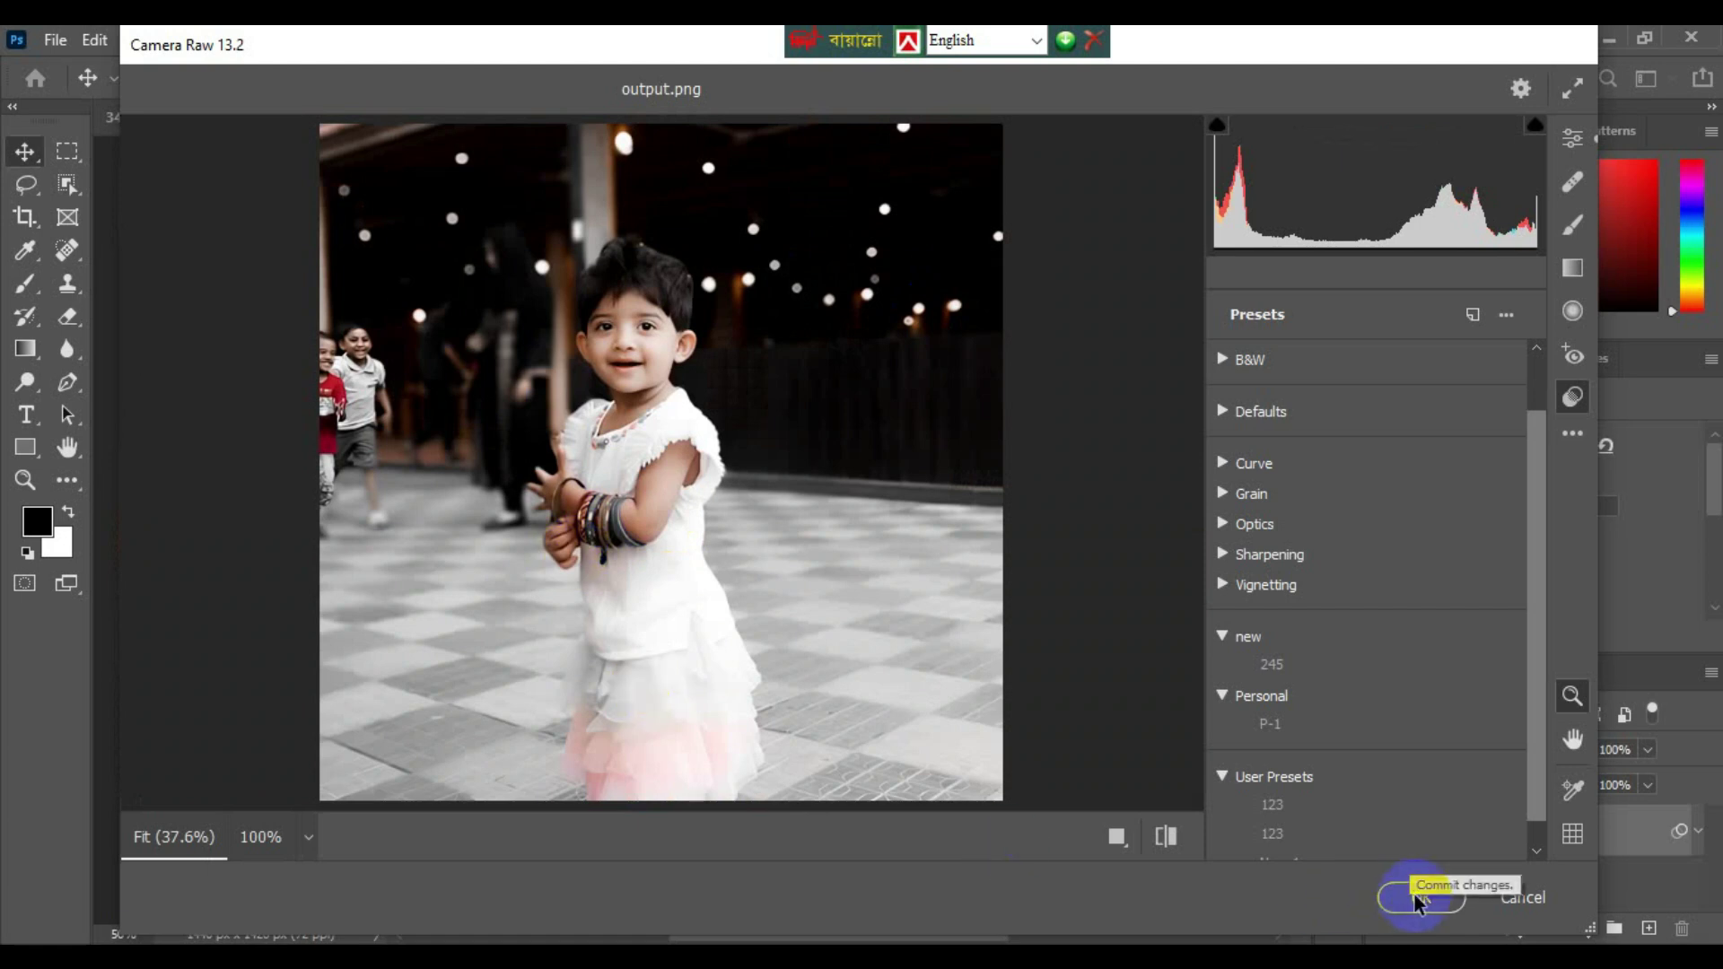
{"action": "left_click", "coordinate": [1415, 896]}
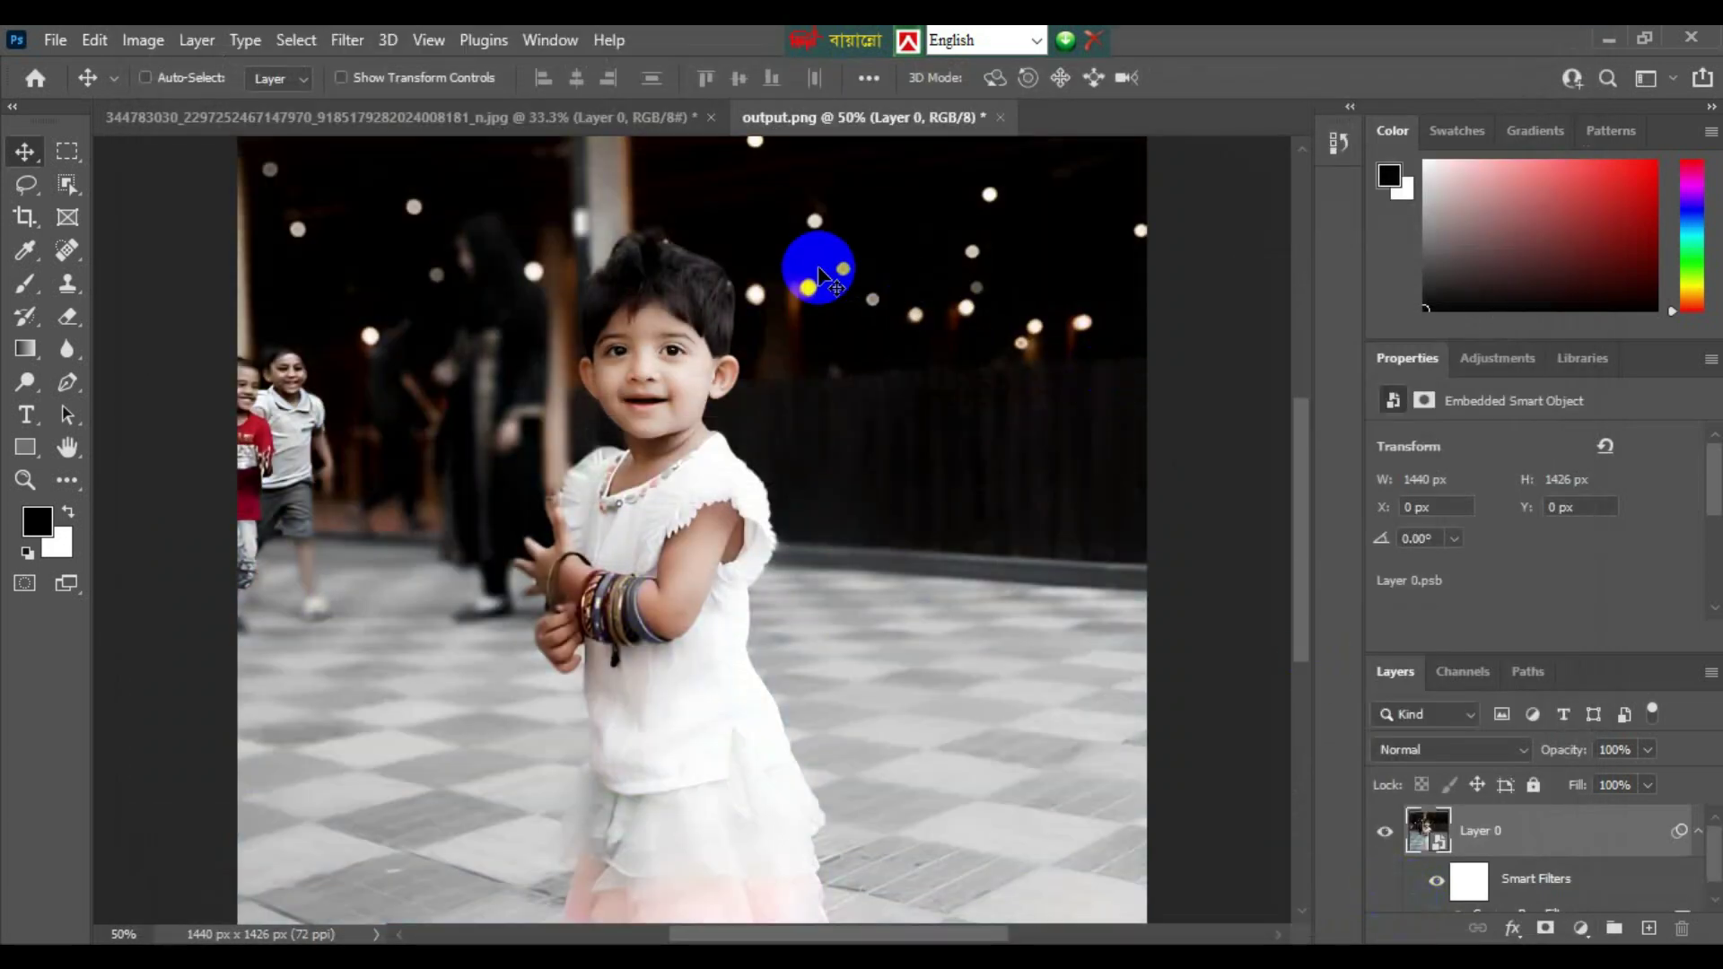
{"action": "key", "text": "ctrl+Tab"}
{"action": "key", "text": "ctrl+o"}
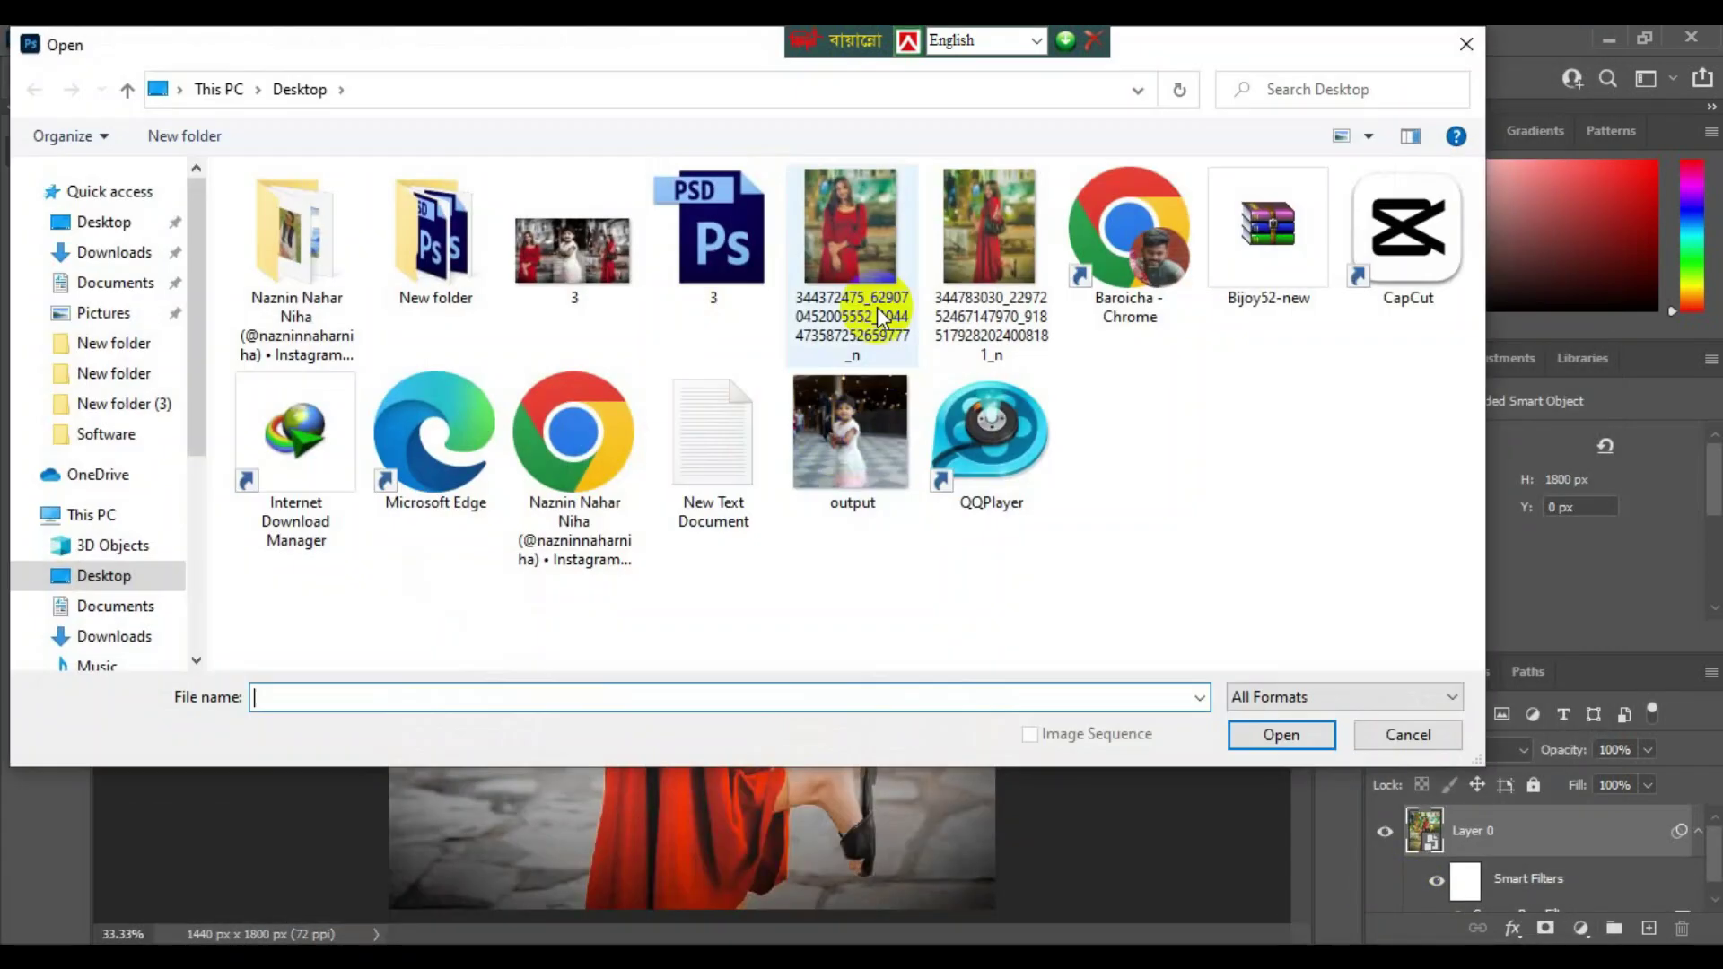
{"action": "left_click", "coordinate": [833, 241]}
{"action": "left_click", "coordinate": [1279, 736]}
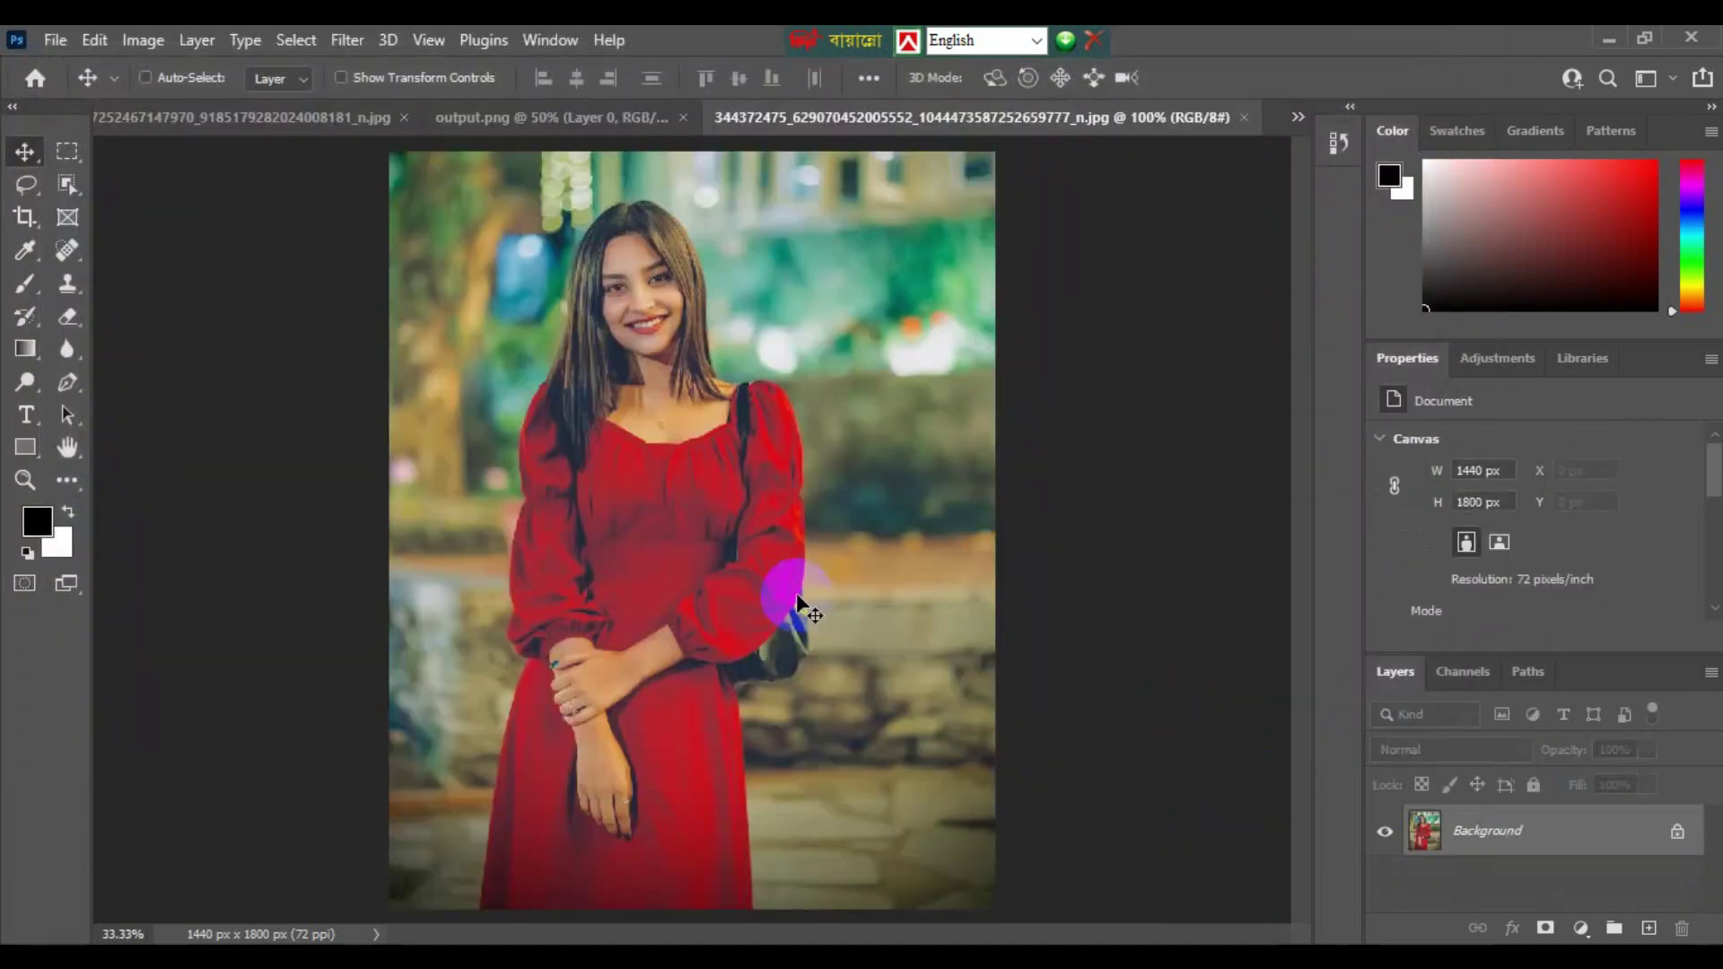
{"action": "right_click", "coordinate": [1479, 833]}
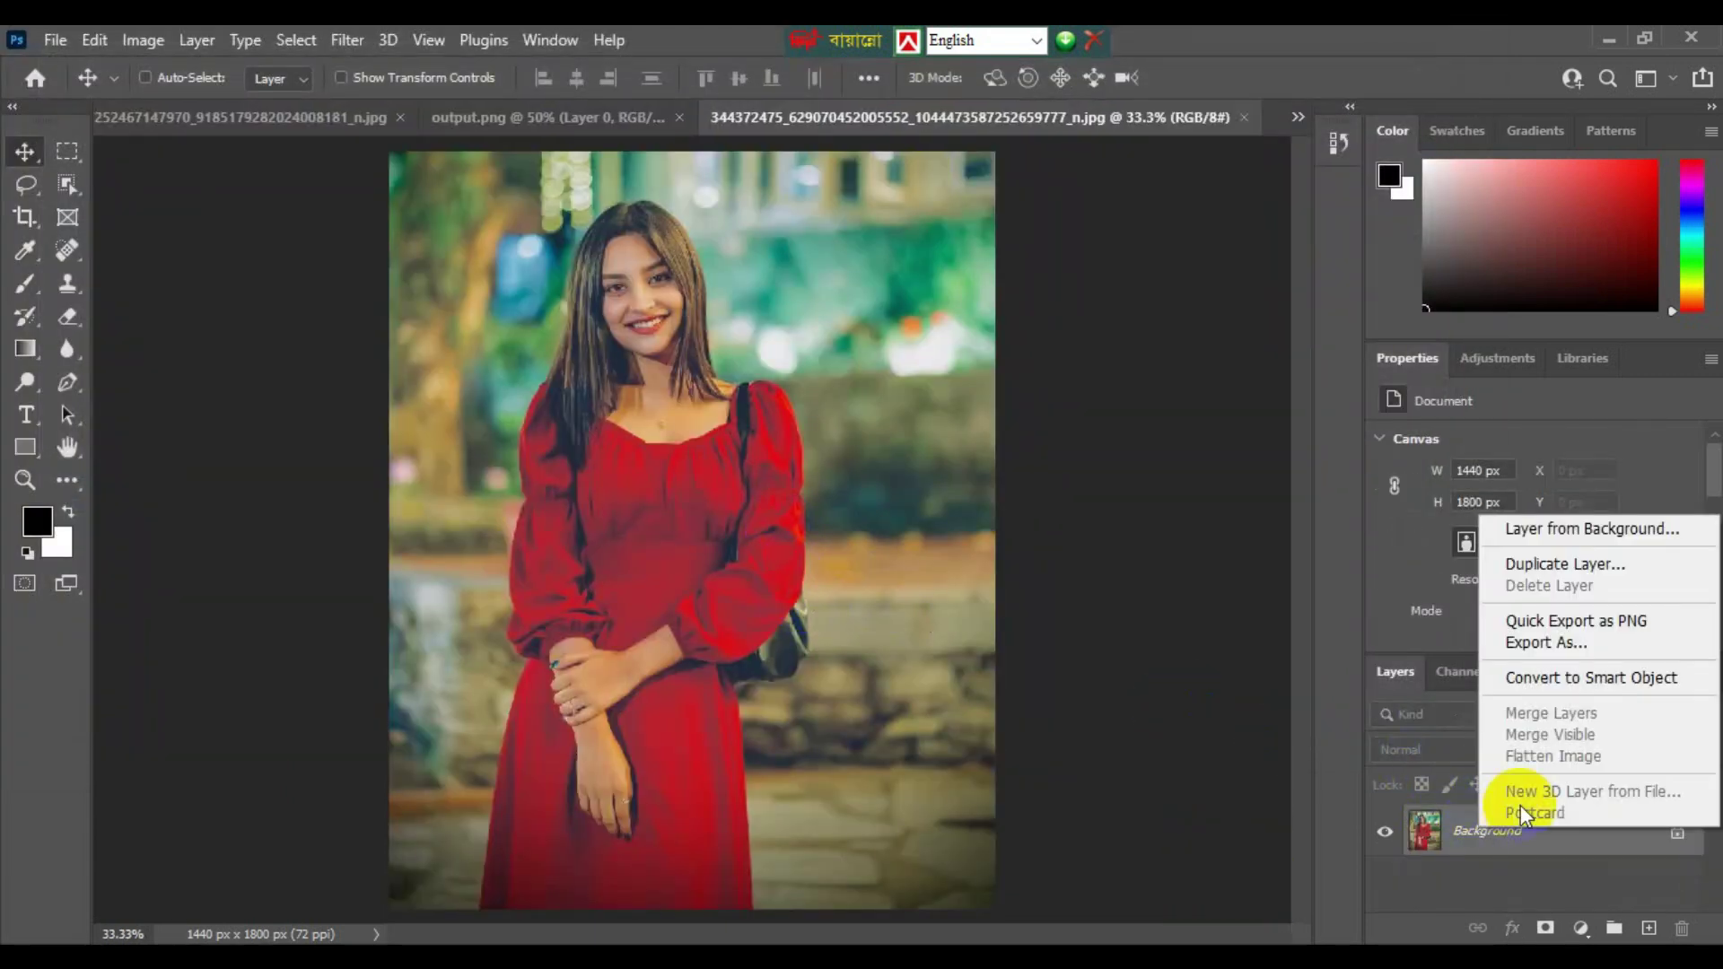
{"action": "left_click", "coordinate": [1575, 681]}
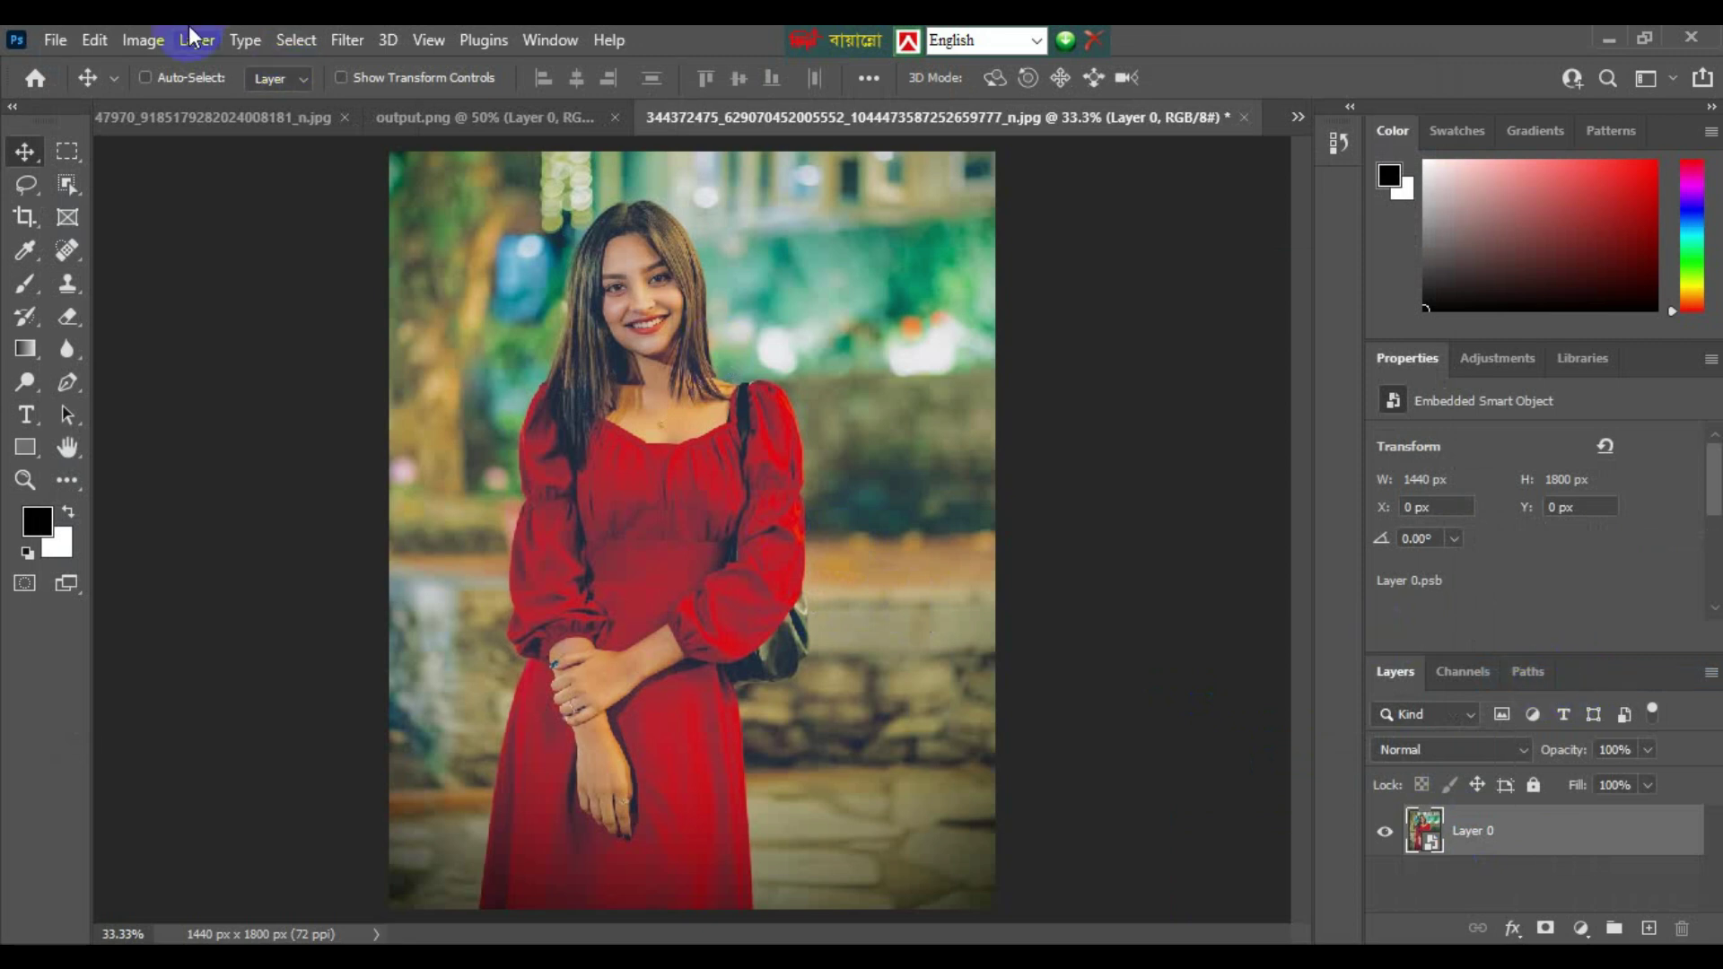
Apply preset P-1 from the Personal group to the newly opened red-dress portrait with the Camera Raw filter and commit it
{"action": "left_click", "coordinate": [336, 41]}
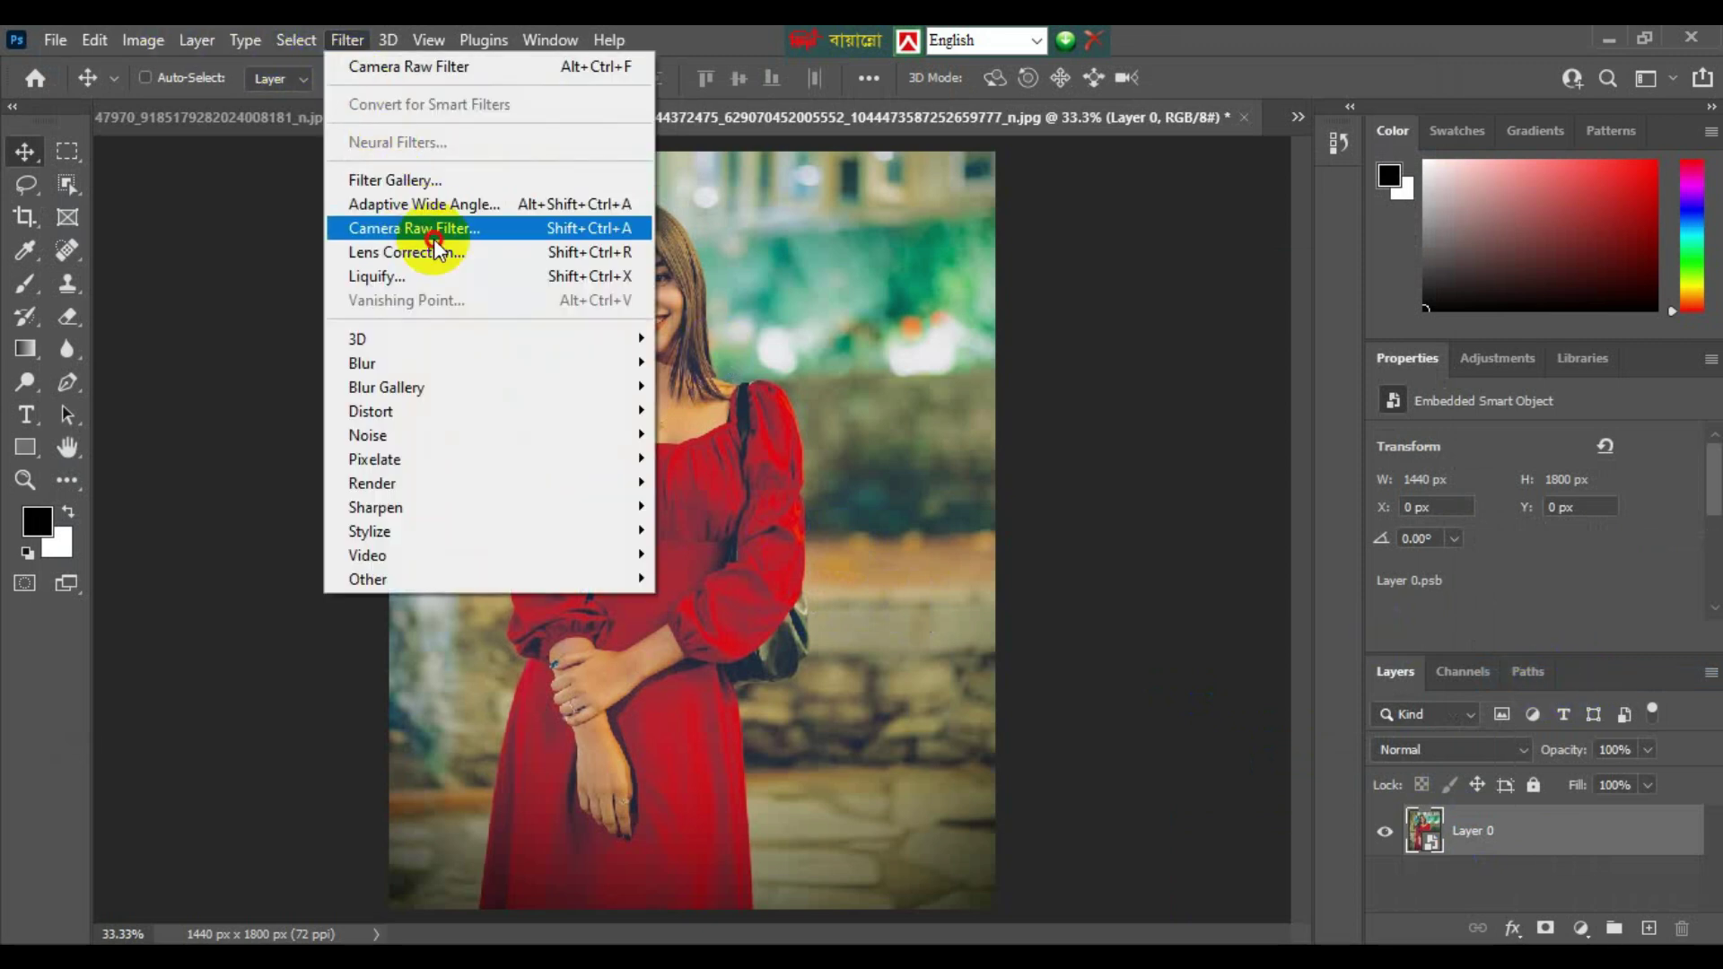
{"action": "left_click", "coordinate": [380, 230]}
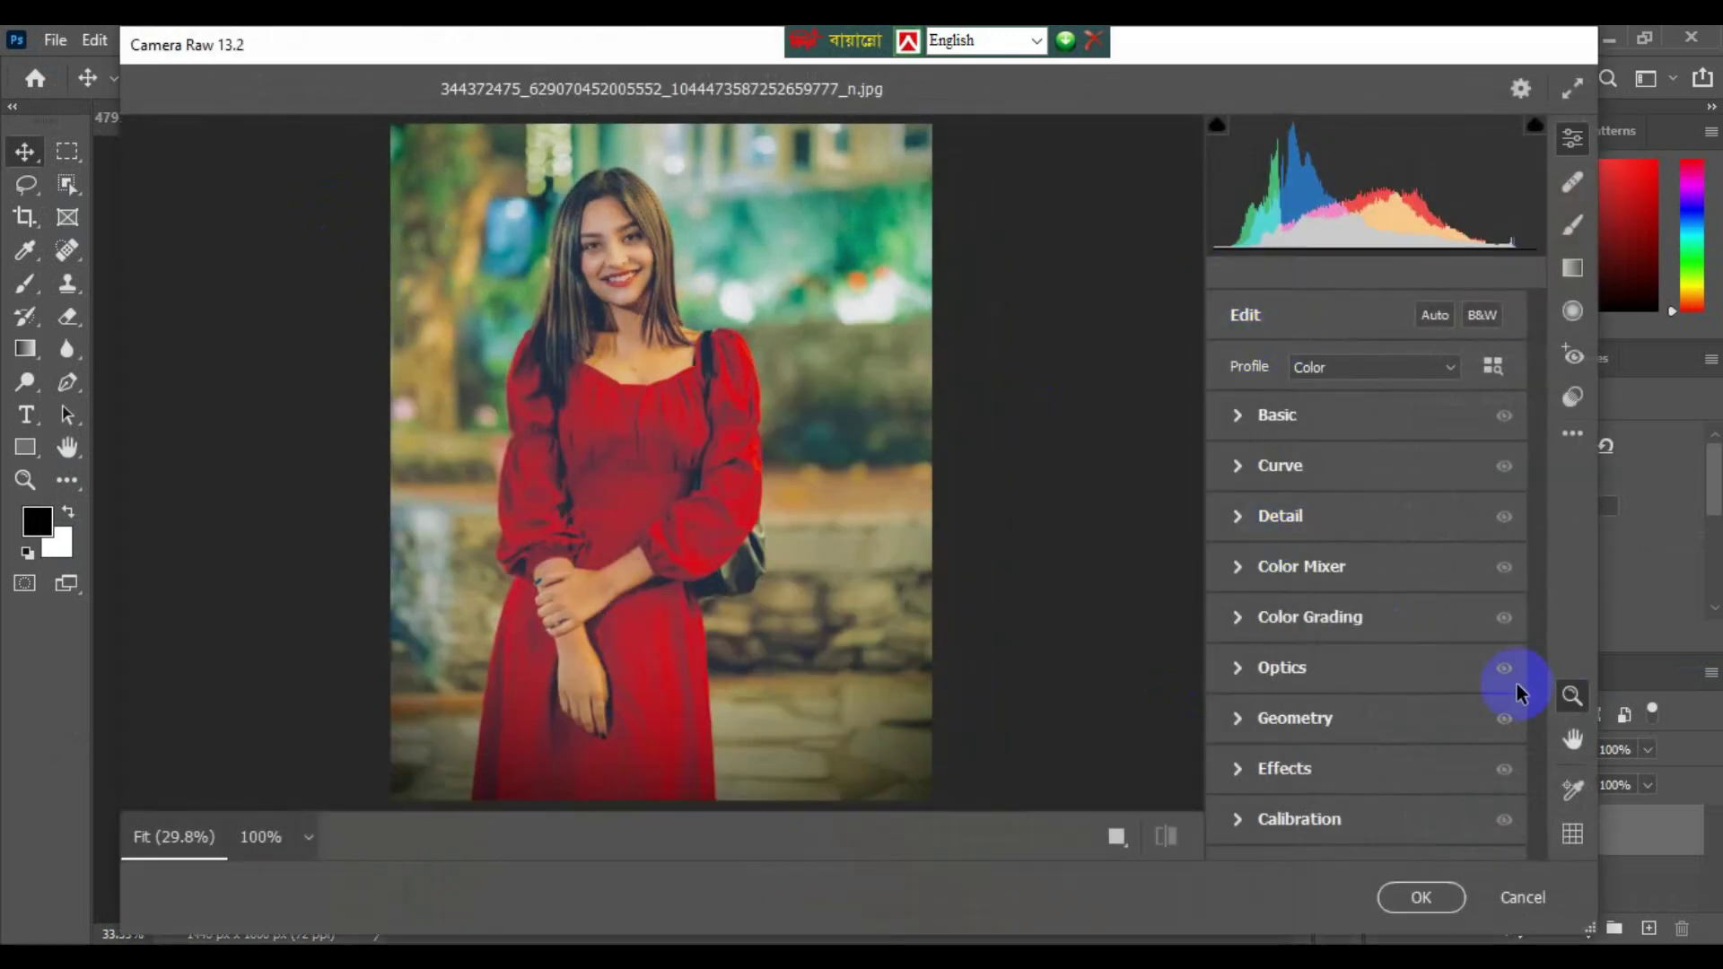
{"action": "left_click", "coordinate": [1573, 400]}
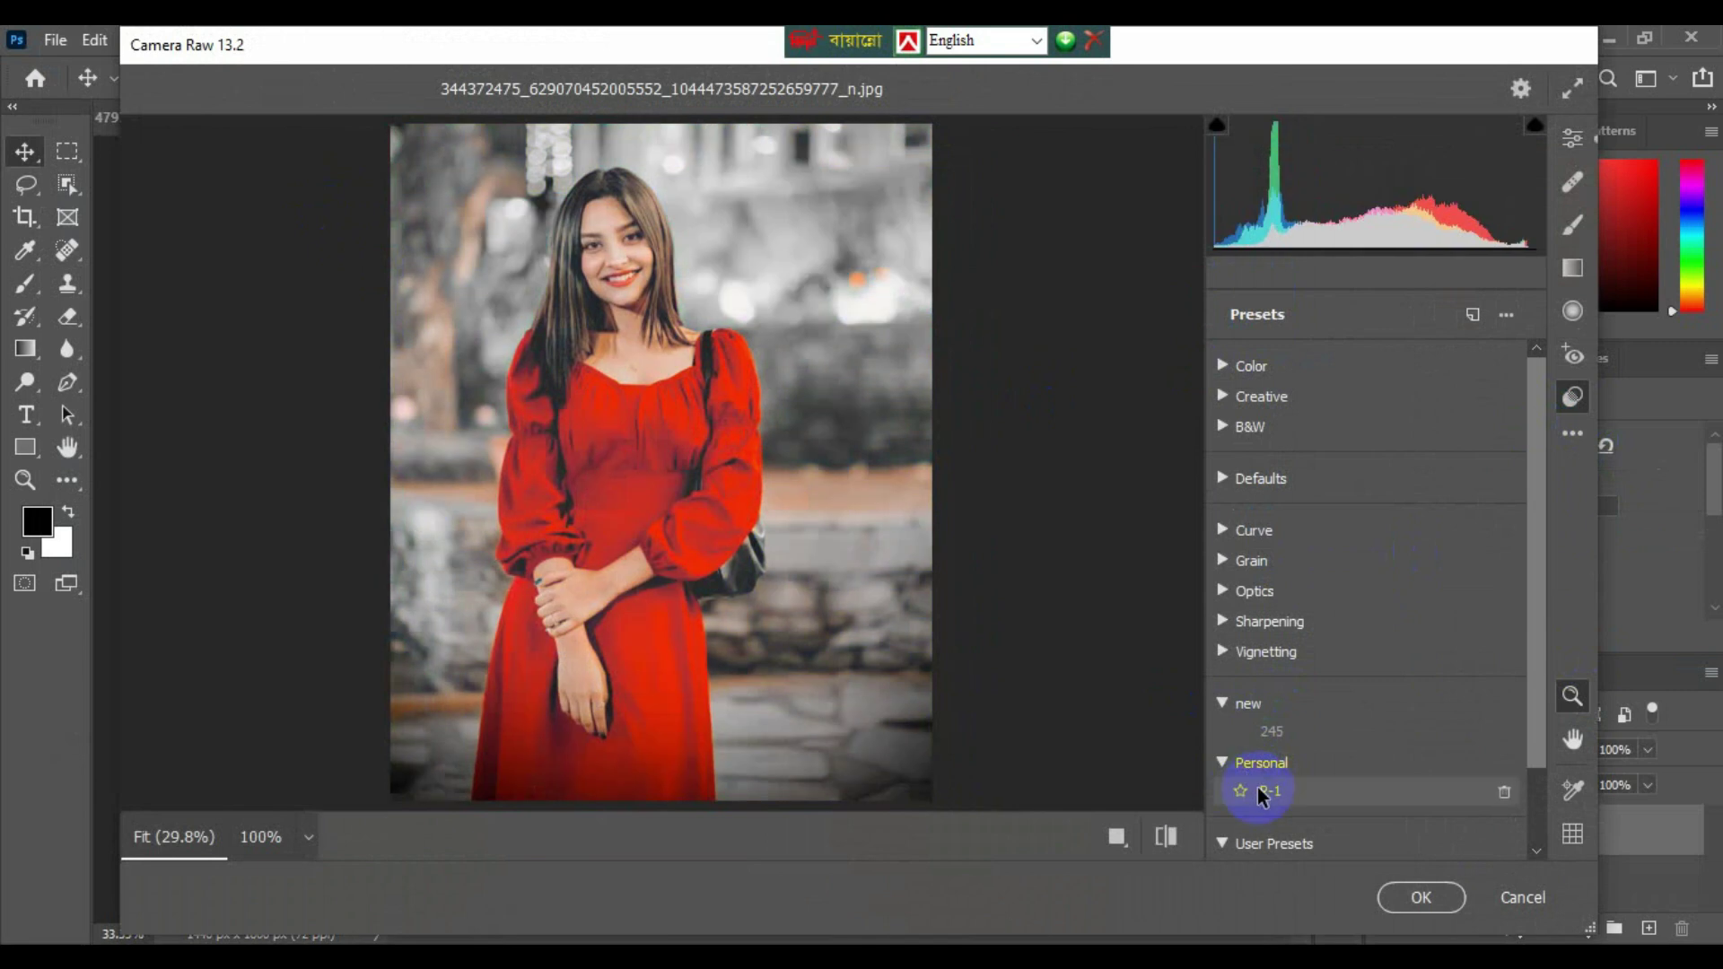
{"action": "left_click", "coordinate": [1257, 789]}
{"action": "left_click", "coordinate": [1420, 897]}
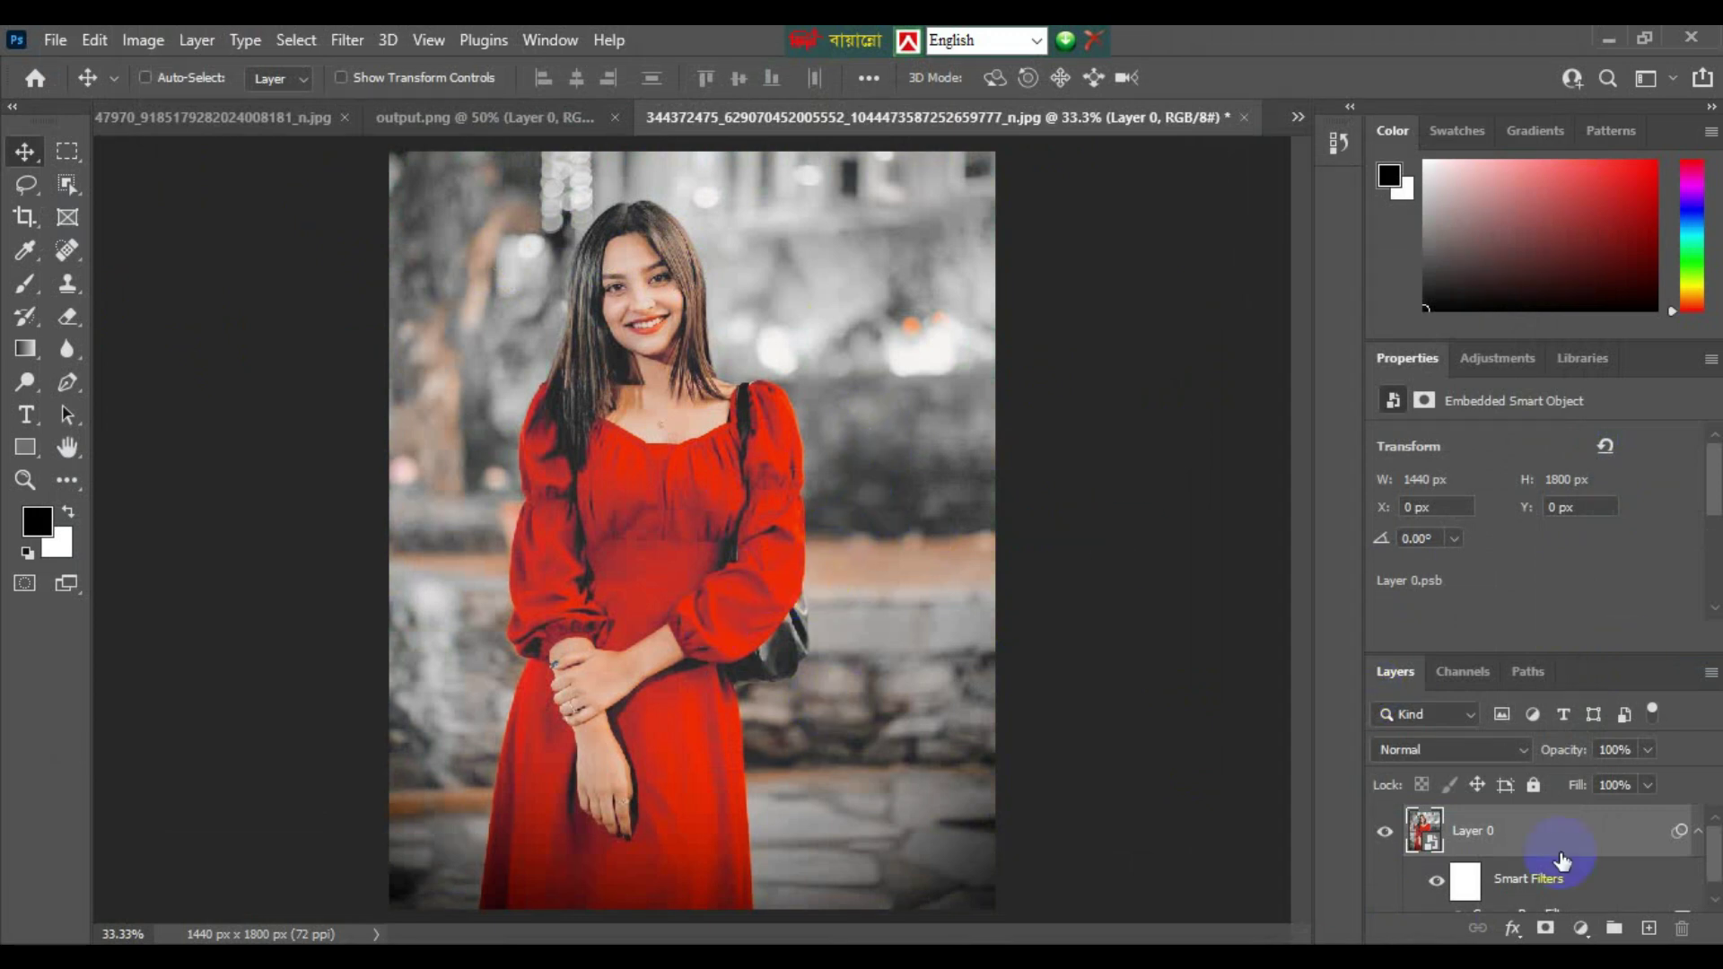
Reopen the Camera Raw smart filter on Layer 0 and raise the Reds saturation in the Color Mixer to +31
{"action": "scroll", "coordinate": [1489, 843], "scroll_direction": "down", "scroll_amount": 1}
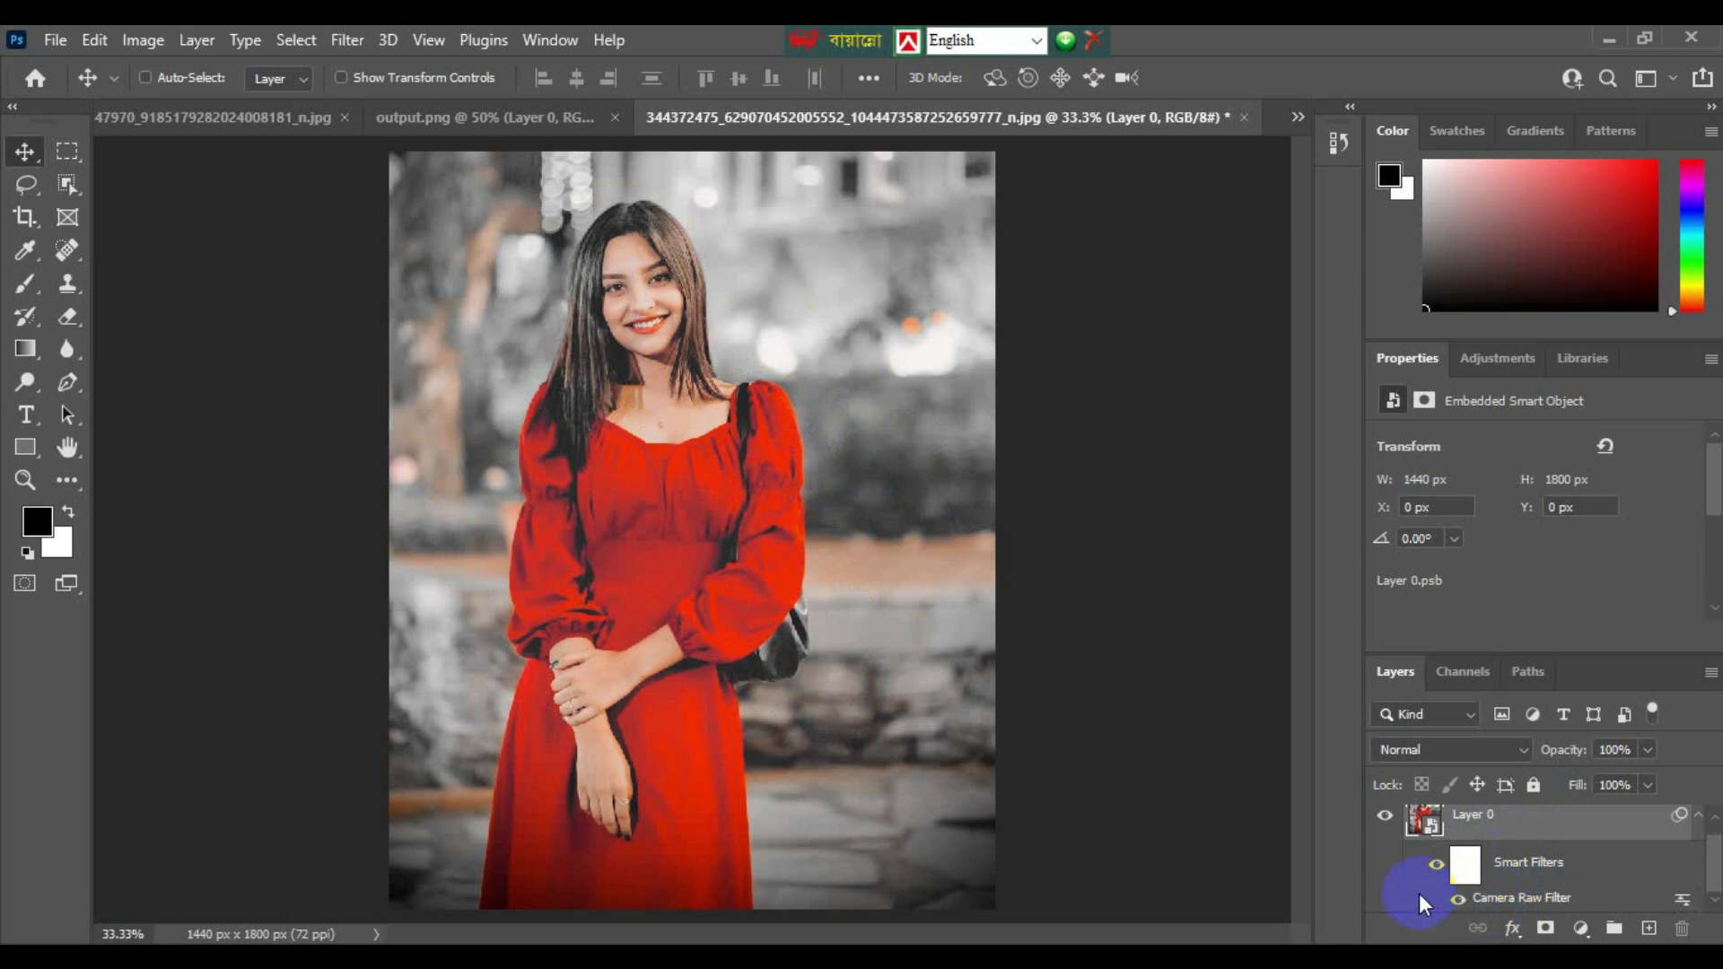
{"action": "double_click", "coordinate": [1521, 896]}
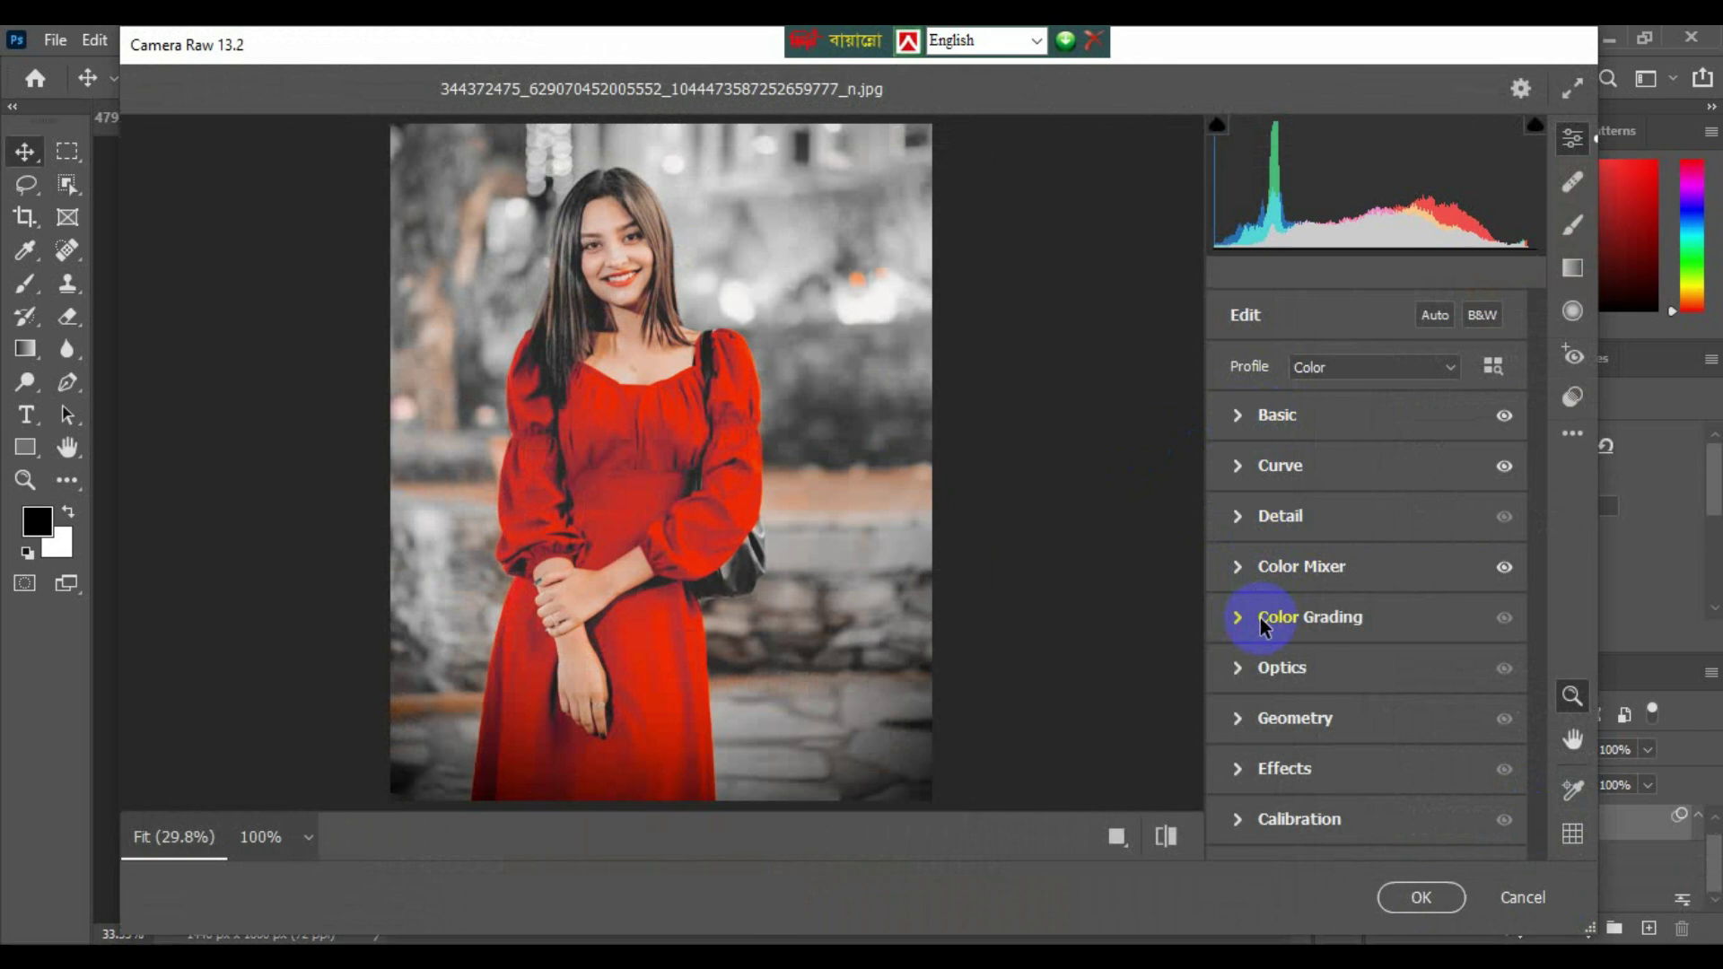
{"action": "left_click", "coordinate": [1242, 568]}
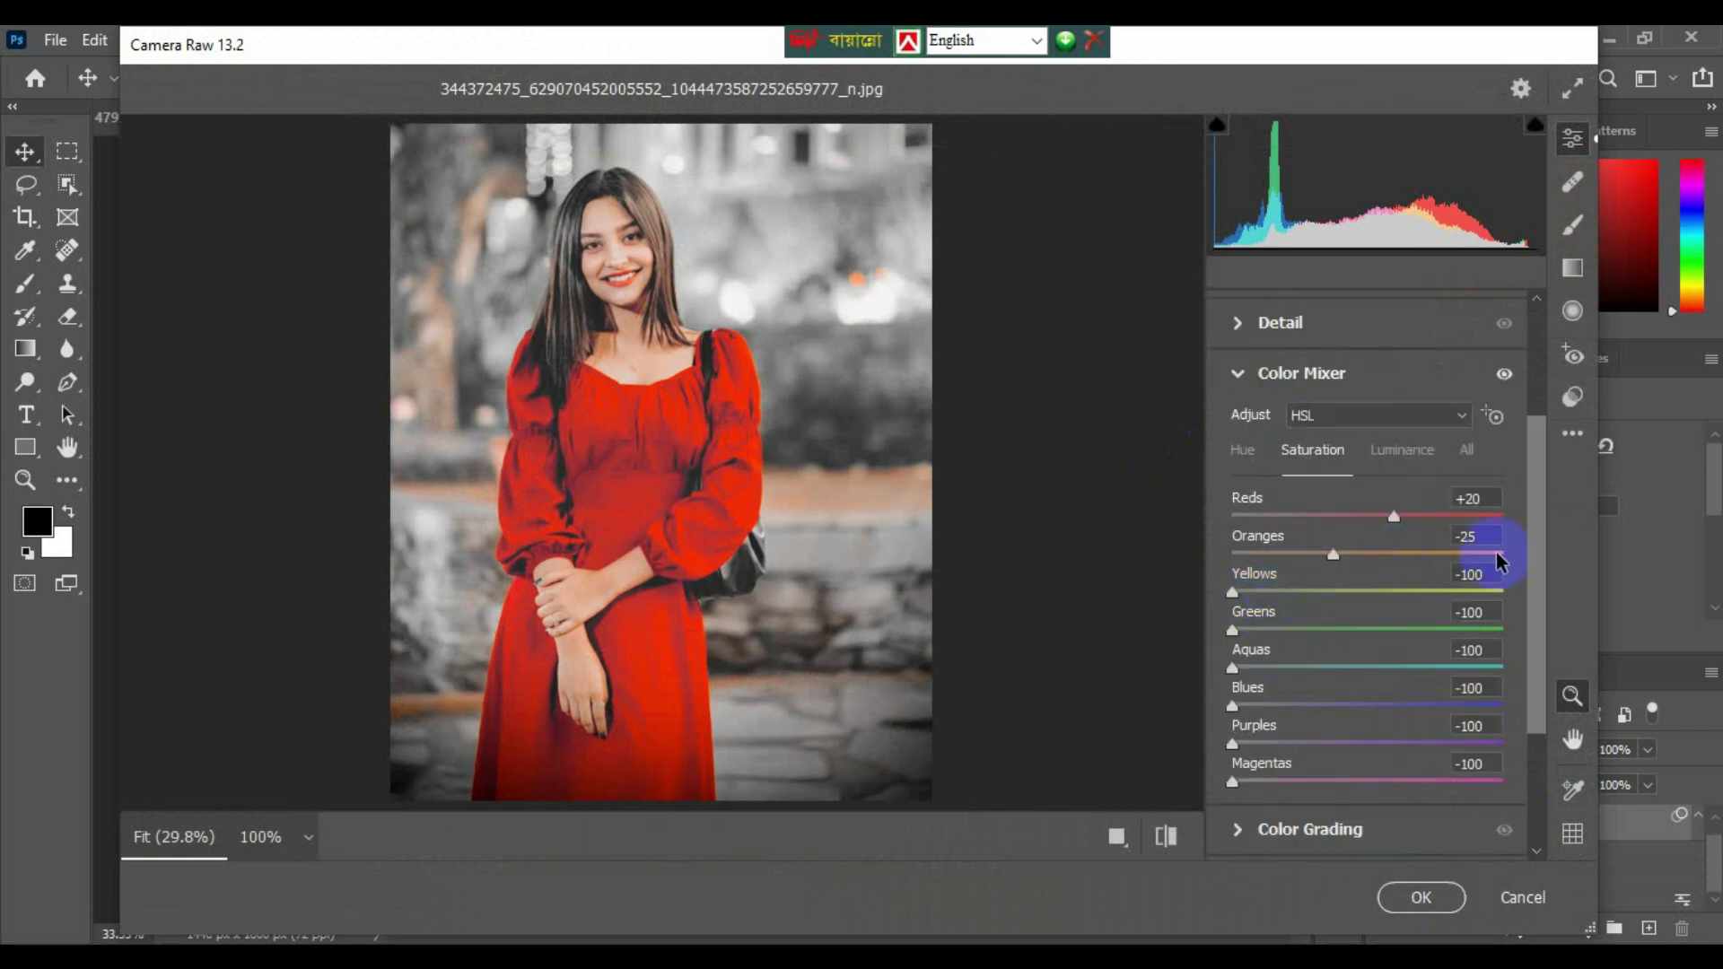
{"action": "mouse_move", "coordinate": [1394, 521]}
{"action": "left_mouse_down"}
{"action": "mouse_move", "coordinate": [1436, 520]}
{"action": "mouse_move", "coordinate": [1283, 528]}
{"action": "mouse_move", "coordinate": [1409, 538]}
{"action": "left_mouse_up"}
Set Temperature to -1, Tint to -26 and Contrast to +70, adjust Shadows and Whites, and commit the Camera Raw filter
{"action": "scroll", "coordinate": [1256, 385], "scroll_direction": "up", "scroll_amount": 3}
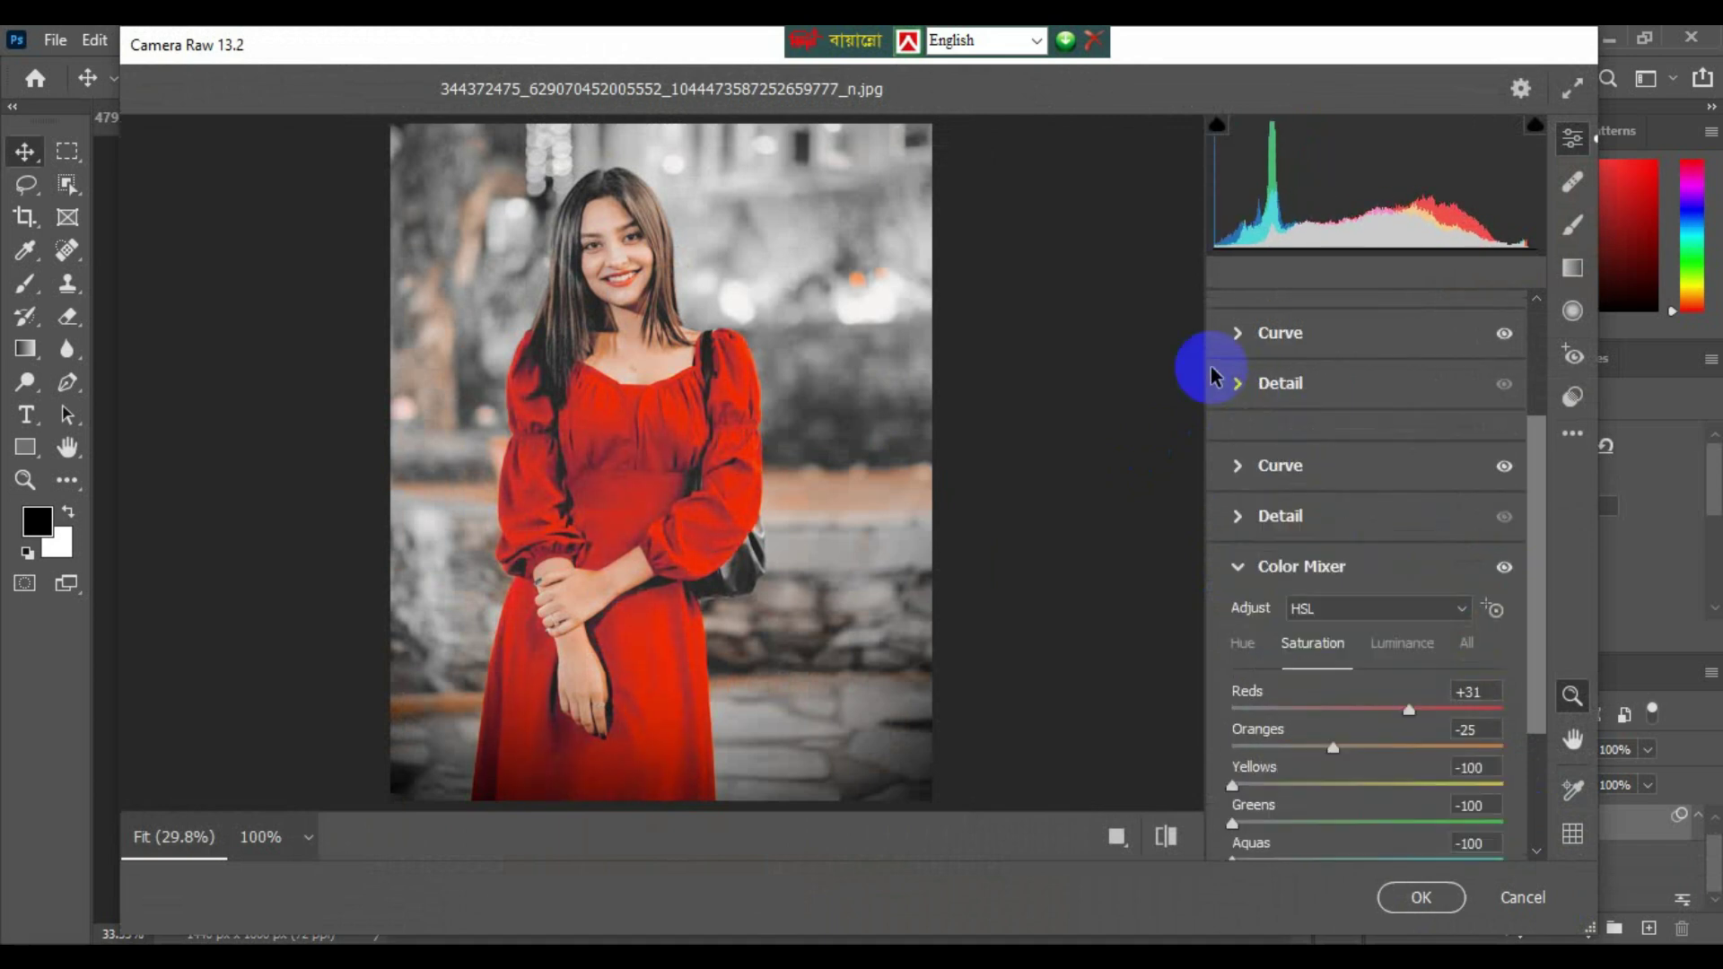
{"action": "left_click", "coordinate": [1243, 417]}
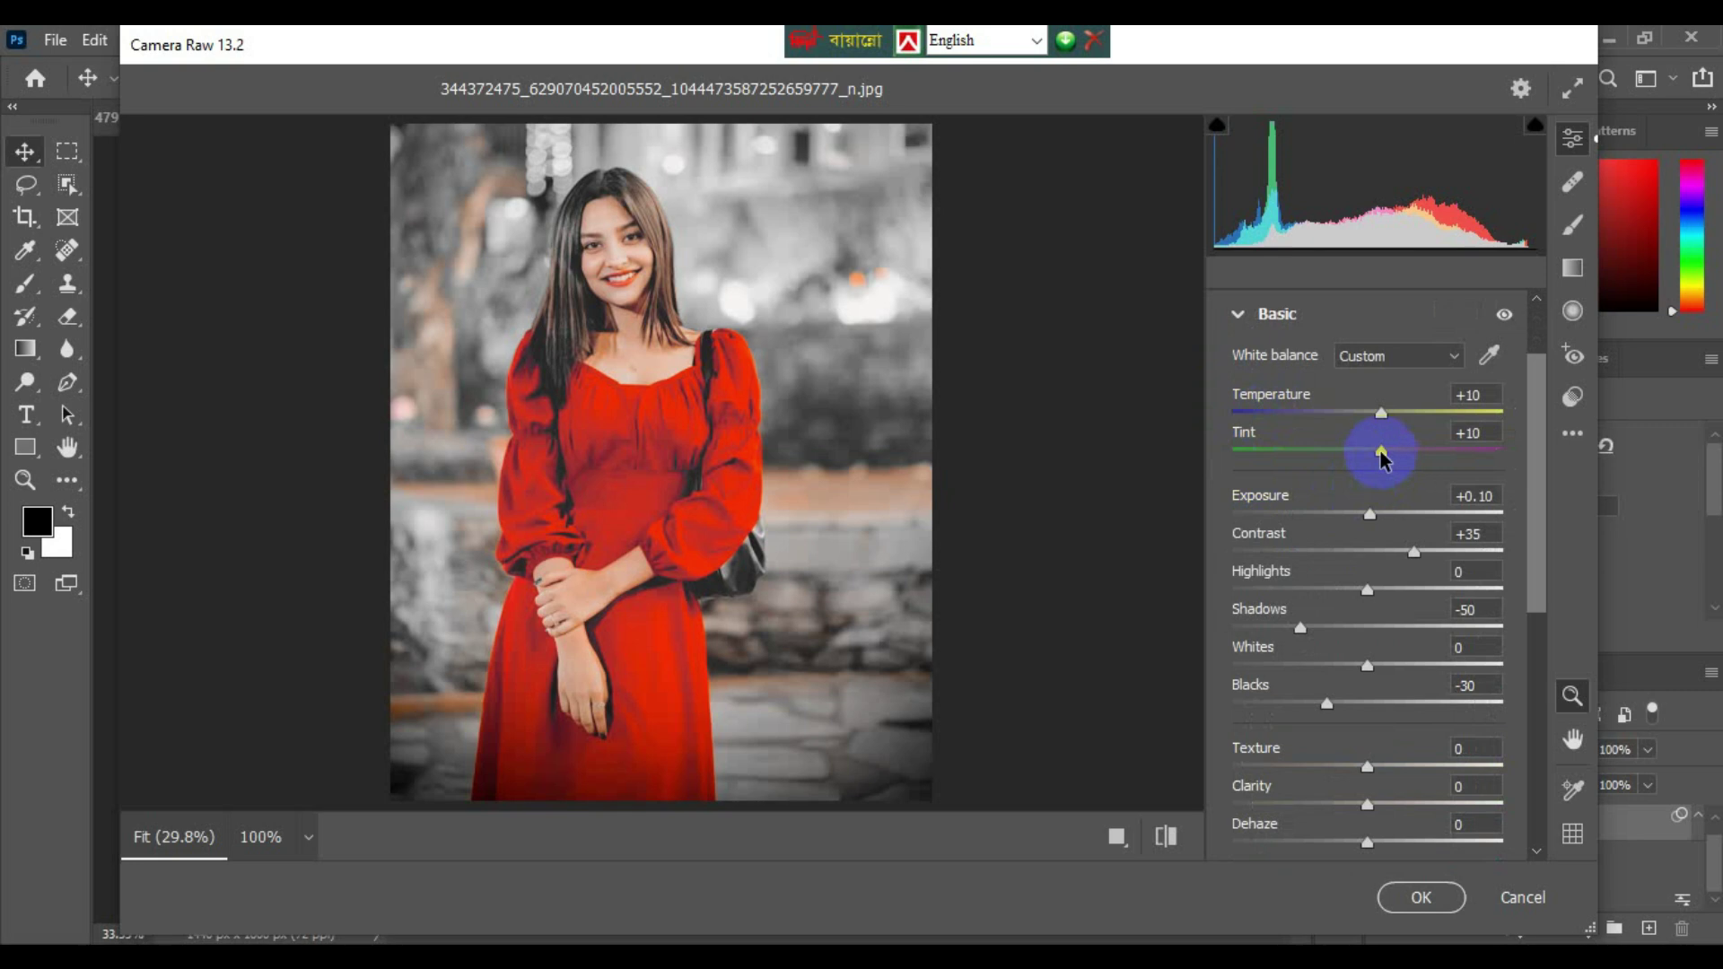
{"action": "left_click_drag", "start_coordinate": [1385, 422], "coordinate": [1337, 460]}
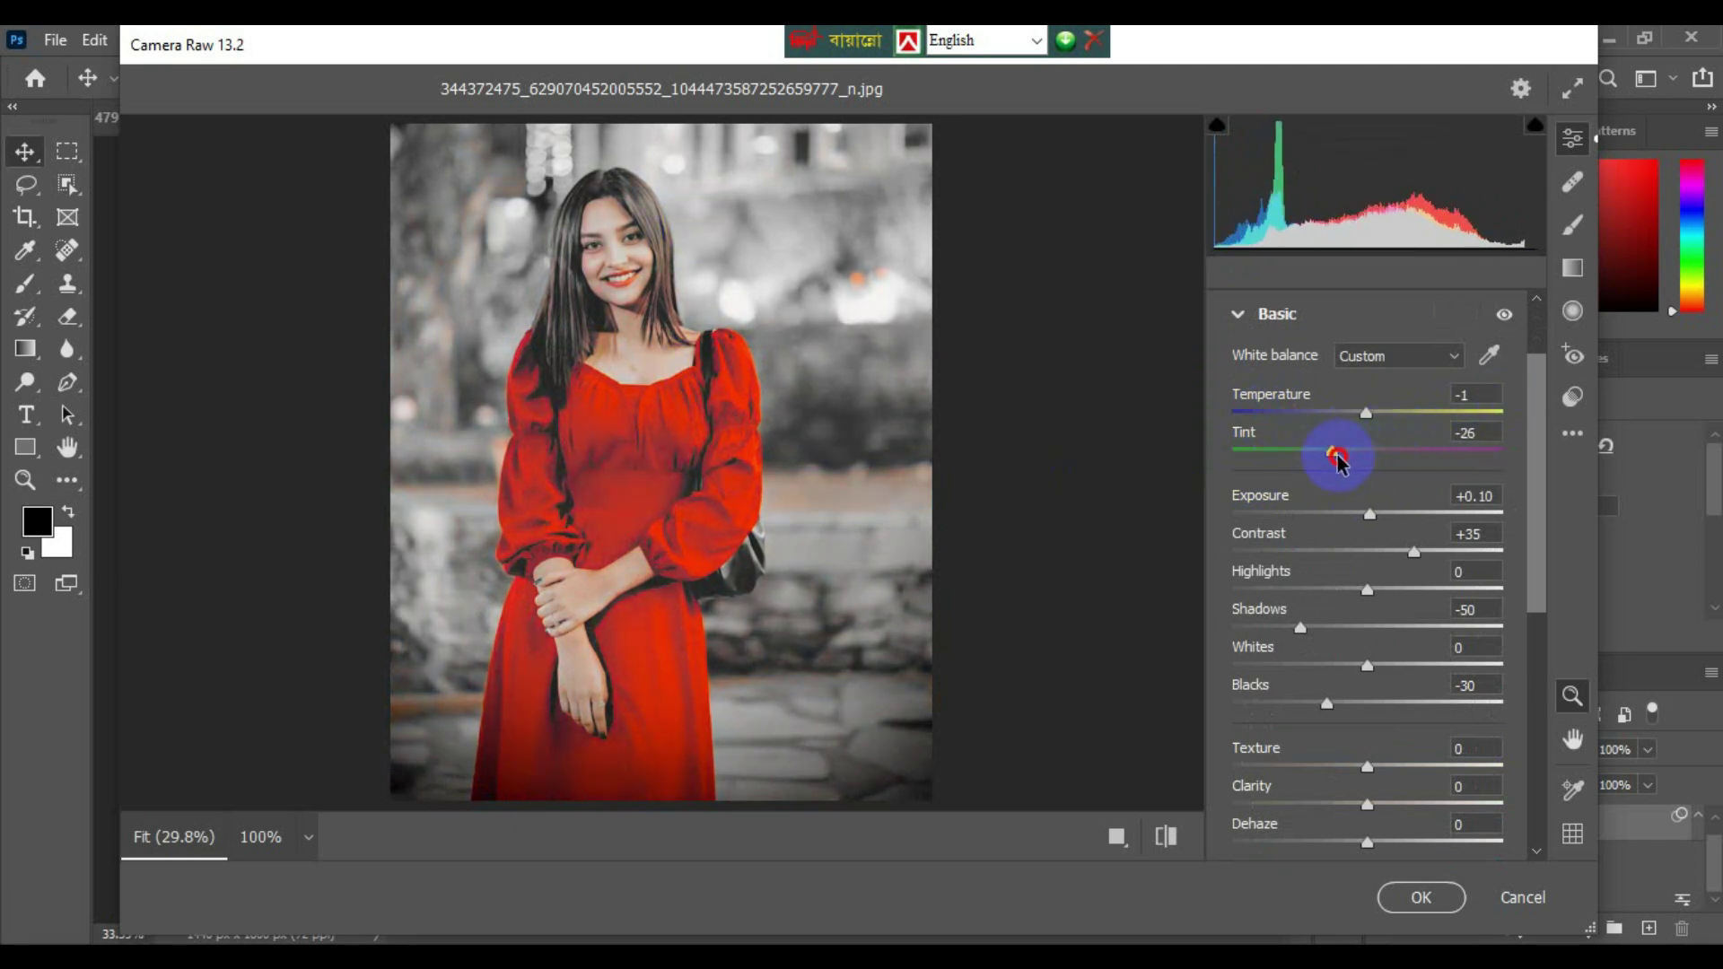
{"action": "left_click_drag", "start_coordinate": [1413, 554], "coordinate": [1468, 556]}
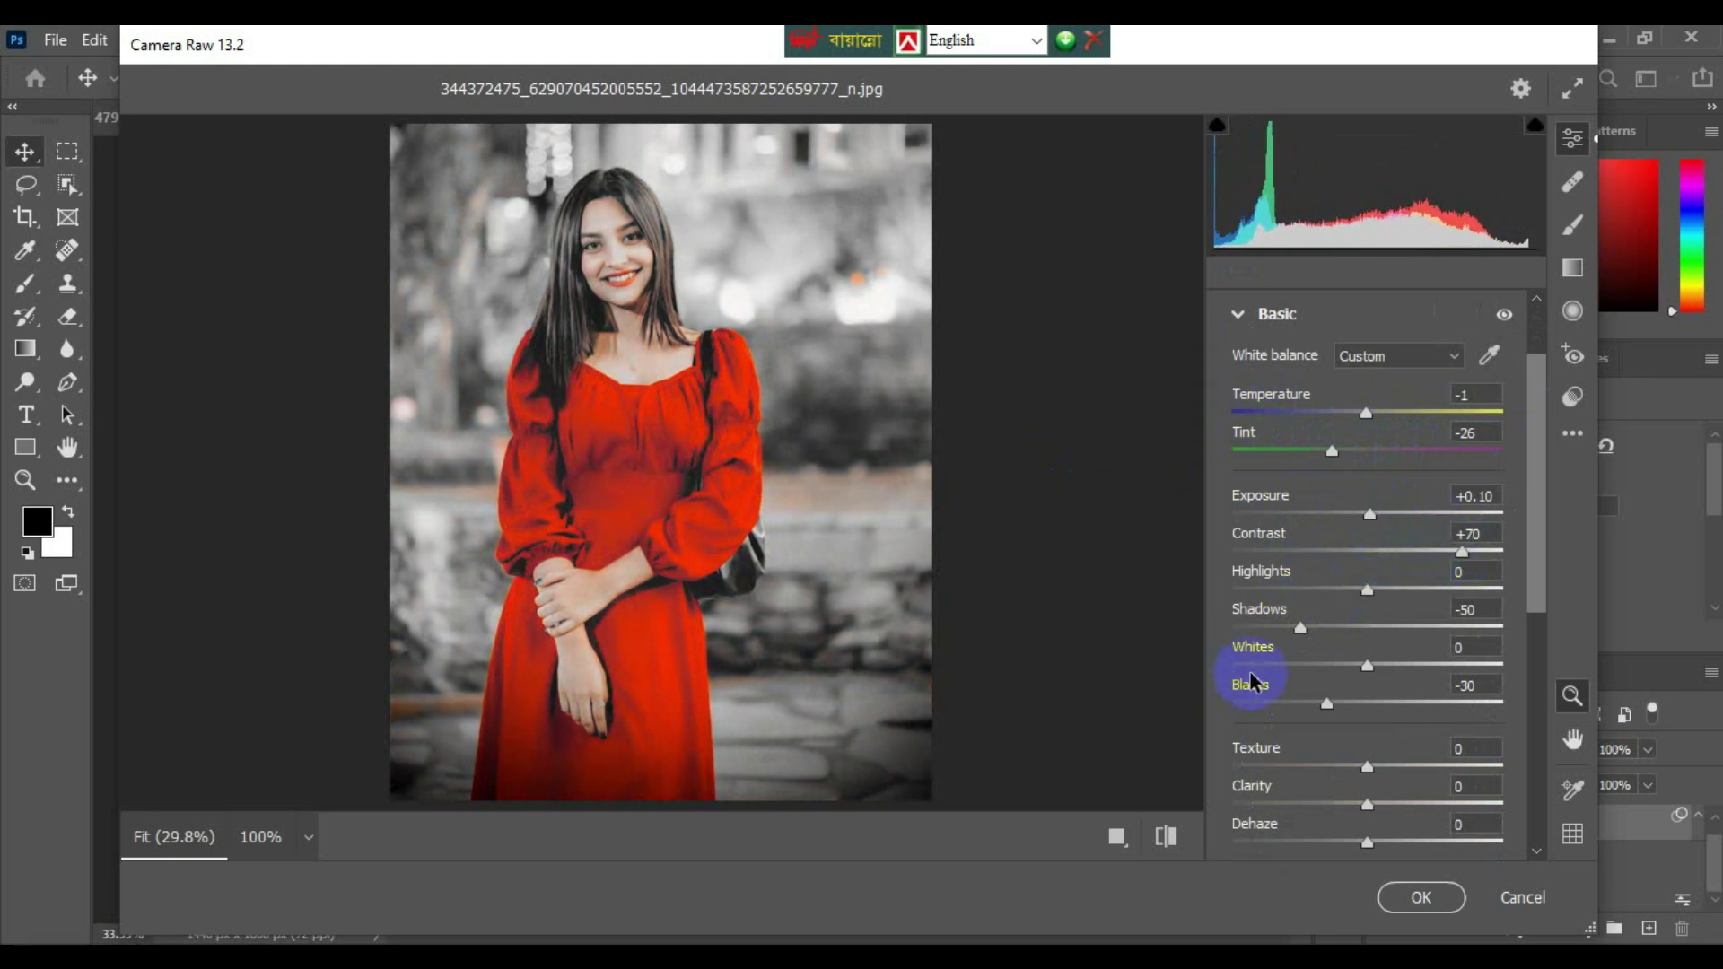
{"action": "left_click_drag", "start_coordinate": [1287, 638], "coordinate": [1388, 669]}
{"action": "left_click", "coordinate": [1421, 897]}
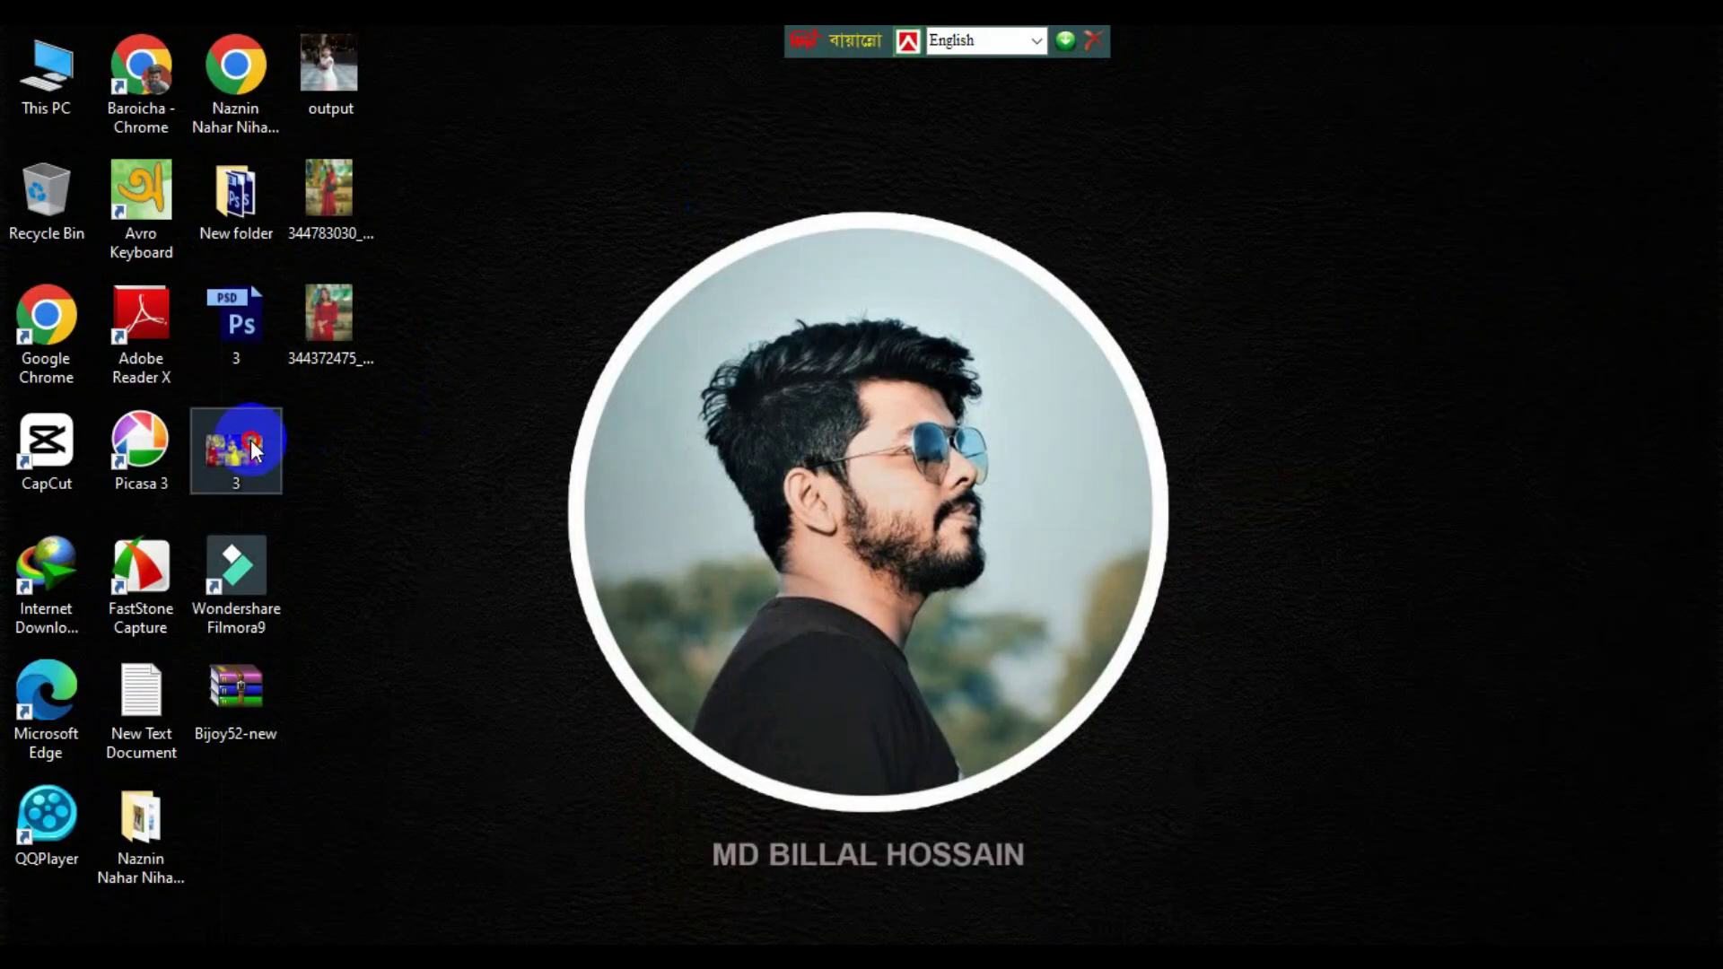
Open the collage 3.jpg from the desktop in the Picasa photo viewer and examine the three graded portraits
{"action": "double_click", "coordinate": [251, 440]}
{"action": "scroll", "coordinate": [644, 260], "scroll_direction": "down", "scroll_amount": 2}
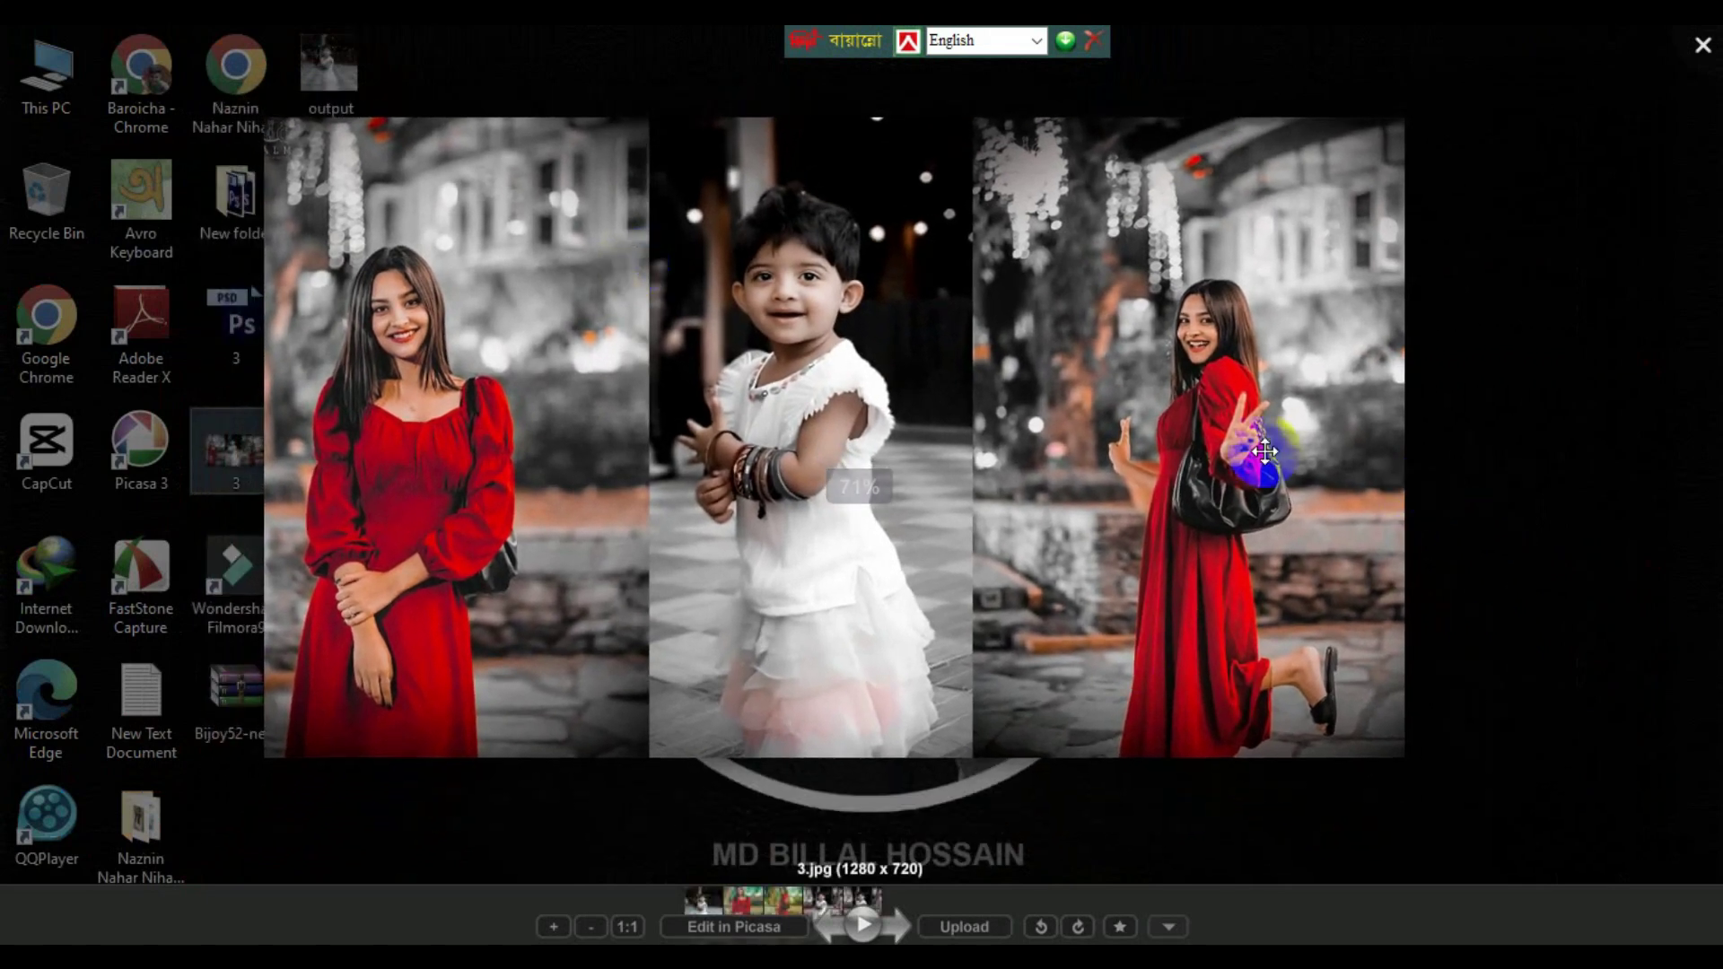
{"action": "left_click_drag", "start_coordinate": [1265, 453], "coordinate": [1263, 485]}
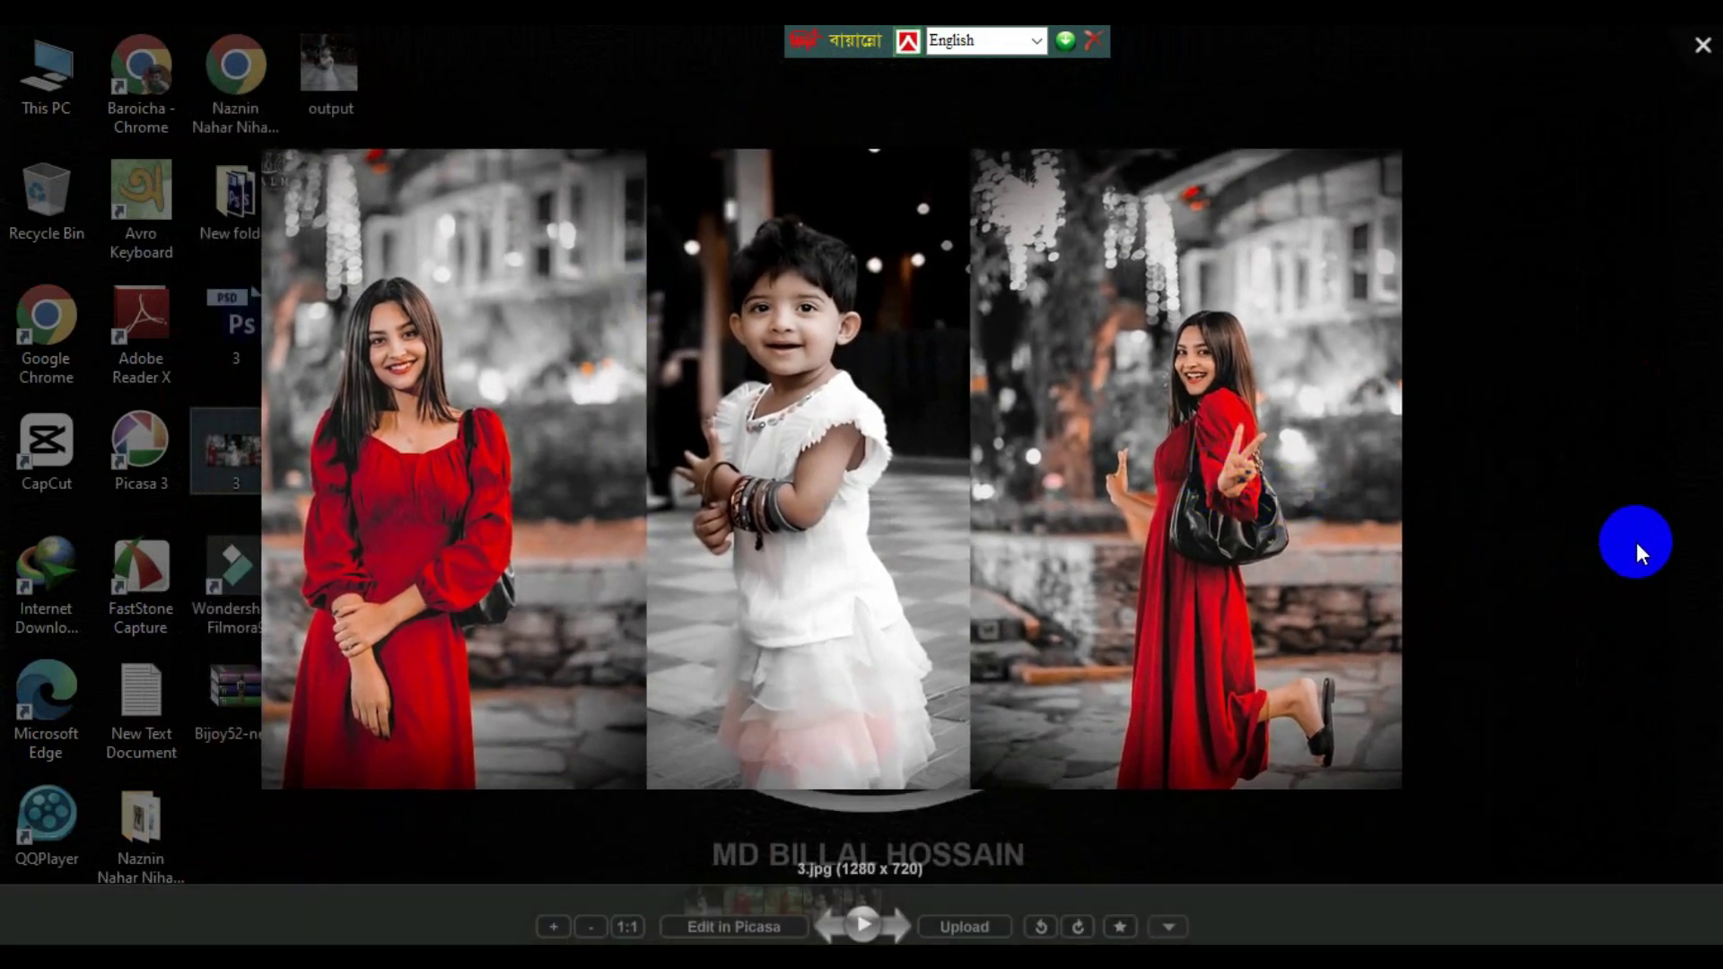